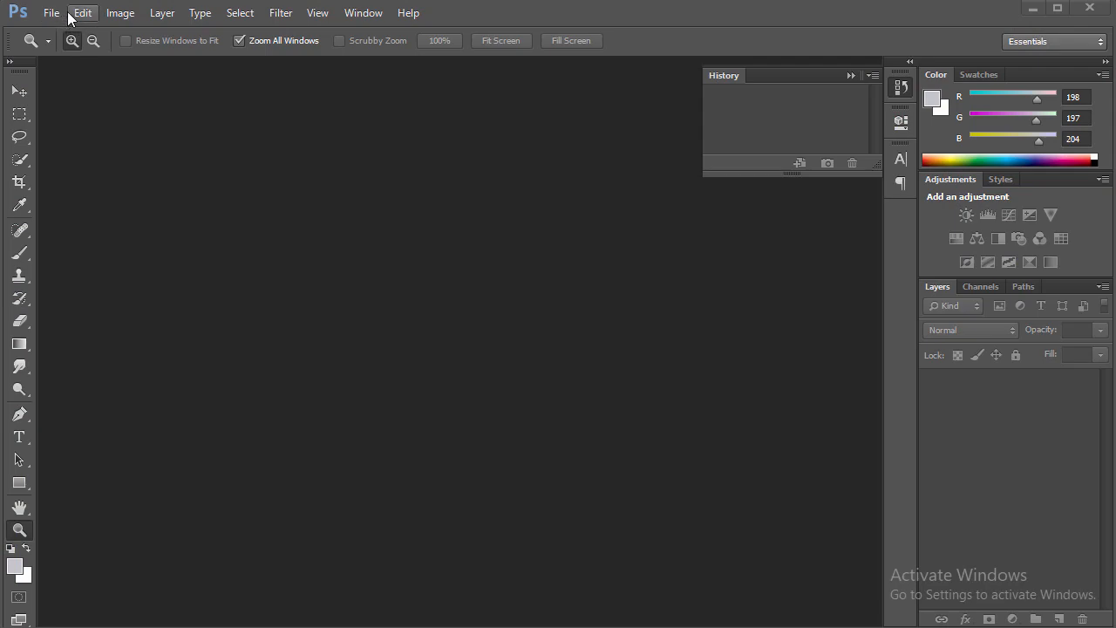
Create a new document named indoor, 1500 by 2000 pixels, at 2000 pixels/inch with a white background.
left_click(51, 14)
left_click(57, 31)
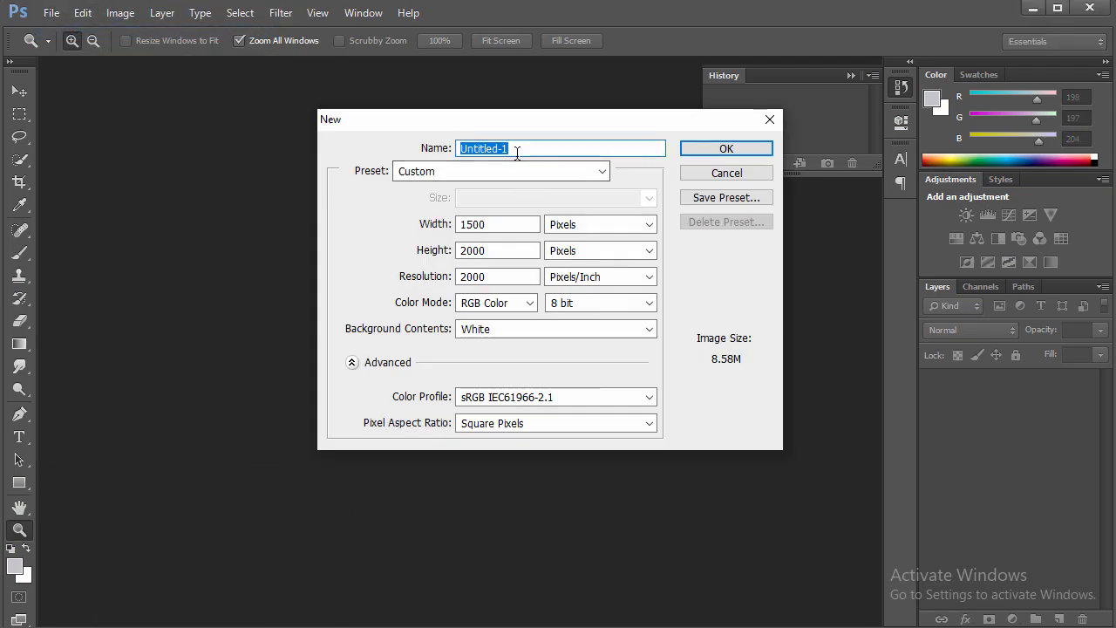
key("BackSpace")
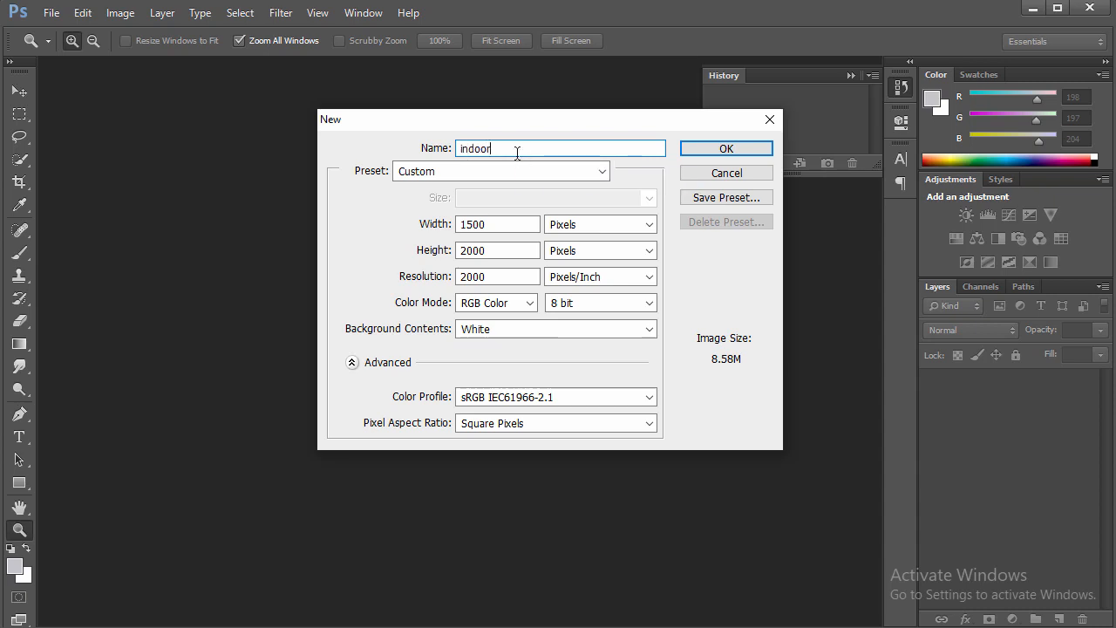
key("Tab")
key("Tab")
key("Tab")
key("Tab")
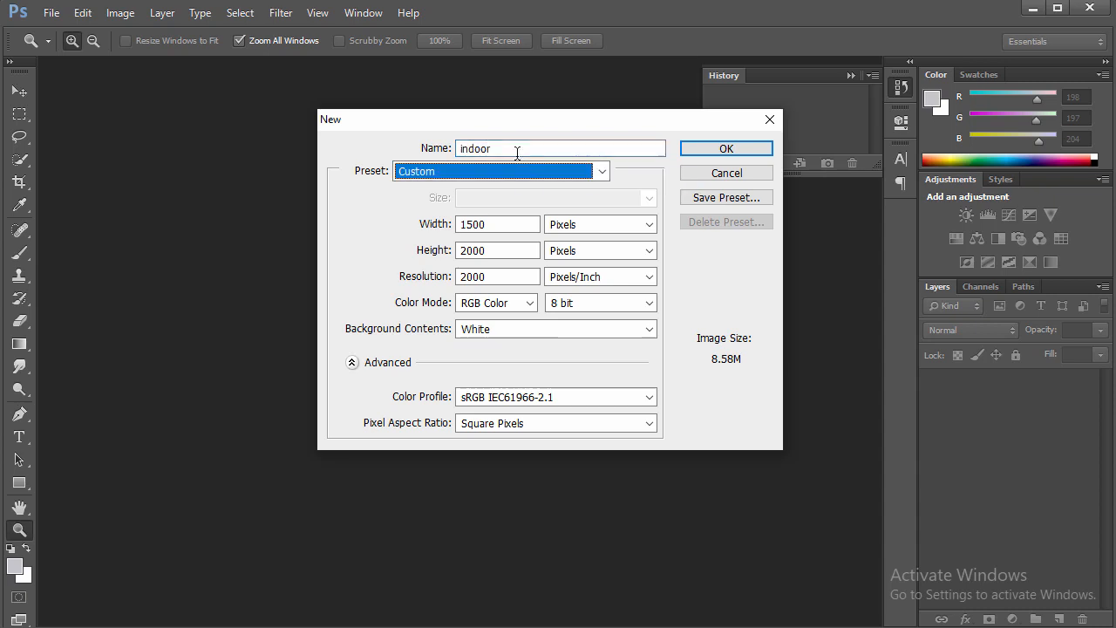
key("Tab")
key("Tab")
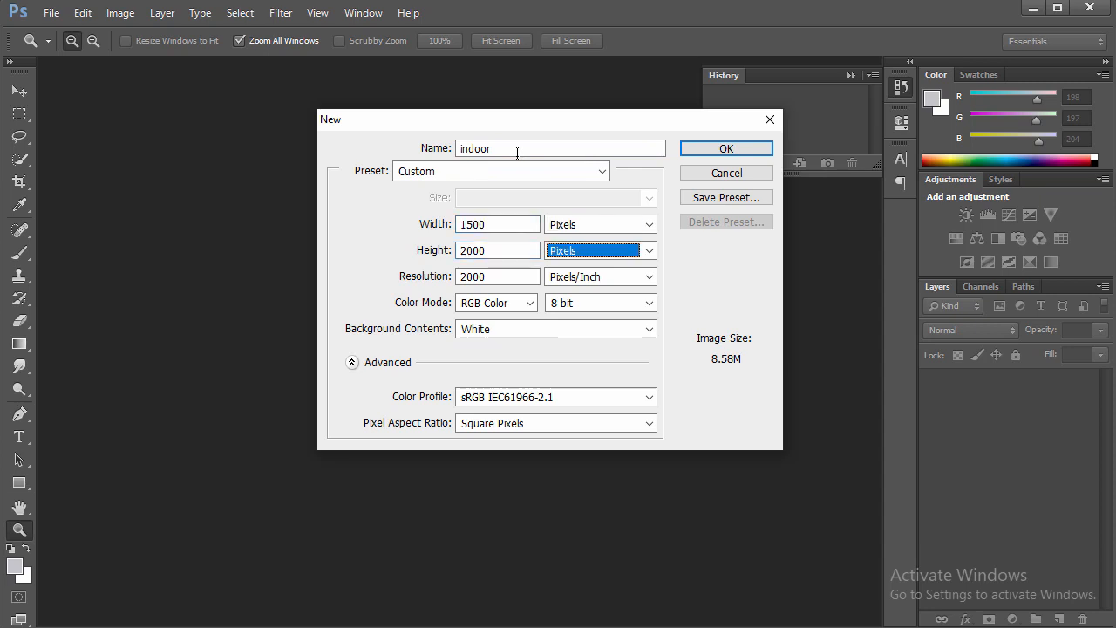
key("Return")
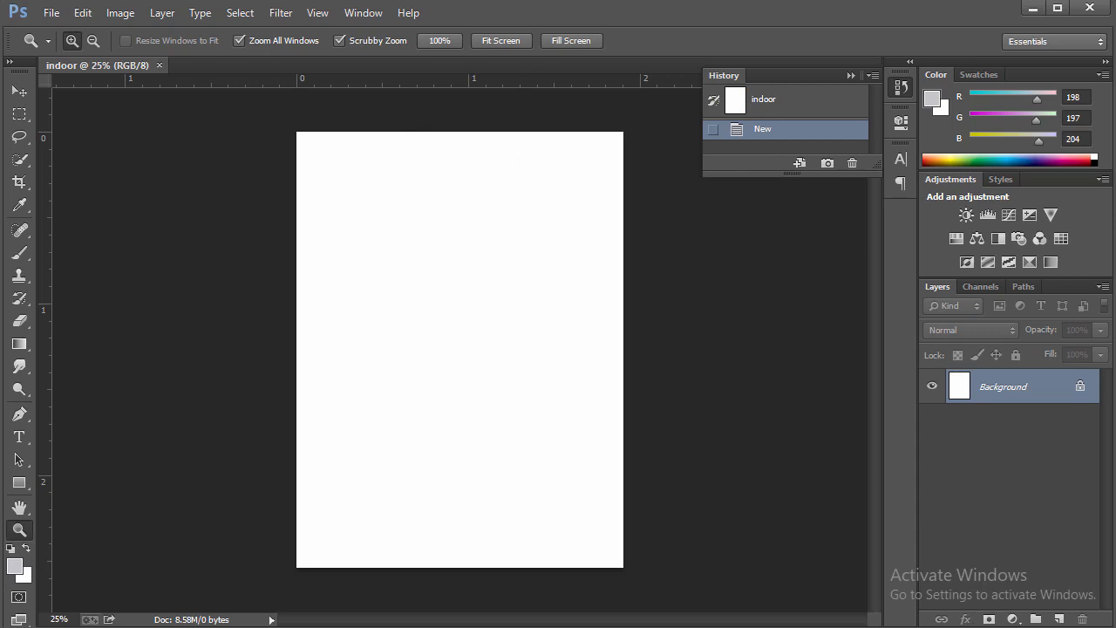
Place the bg image from the file folder into the indoor document and flip it horizontally.
key("alt+Tab")
left_click_drag(305, 243, 90, 403)
left_click_drag(243, 382, 291, 416)
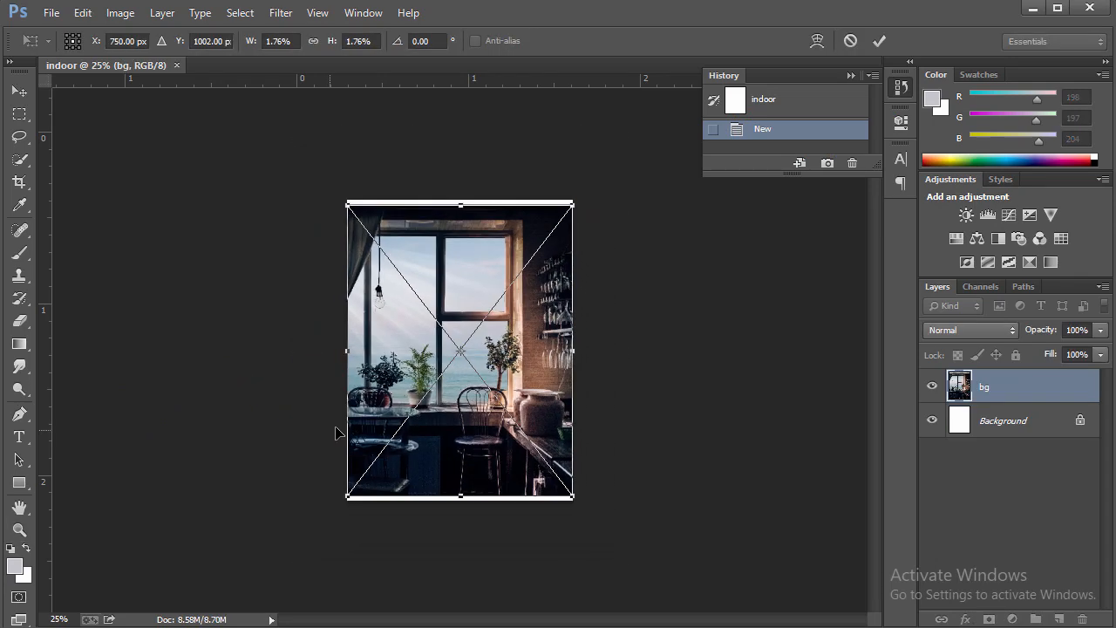
key("ctrl+minus")
key("ctrl+minus")
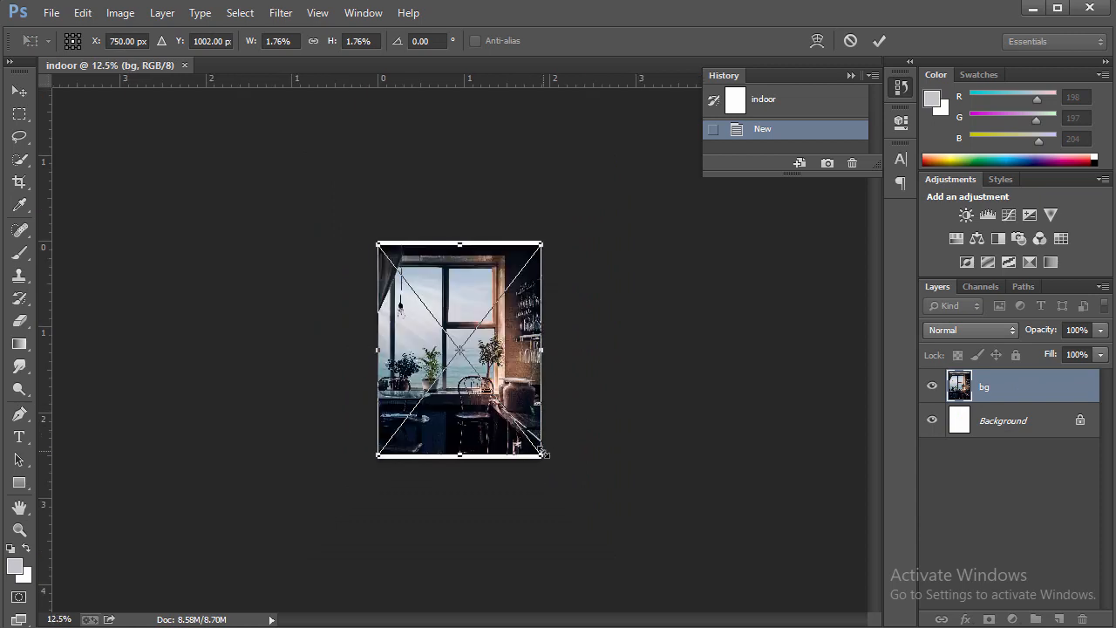
right_click(524, 398)
left_click(580, 361)
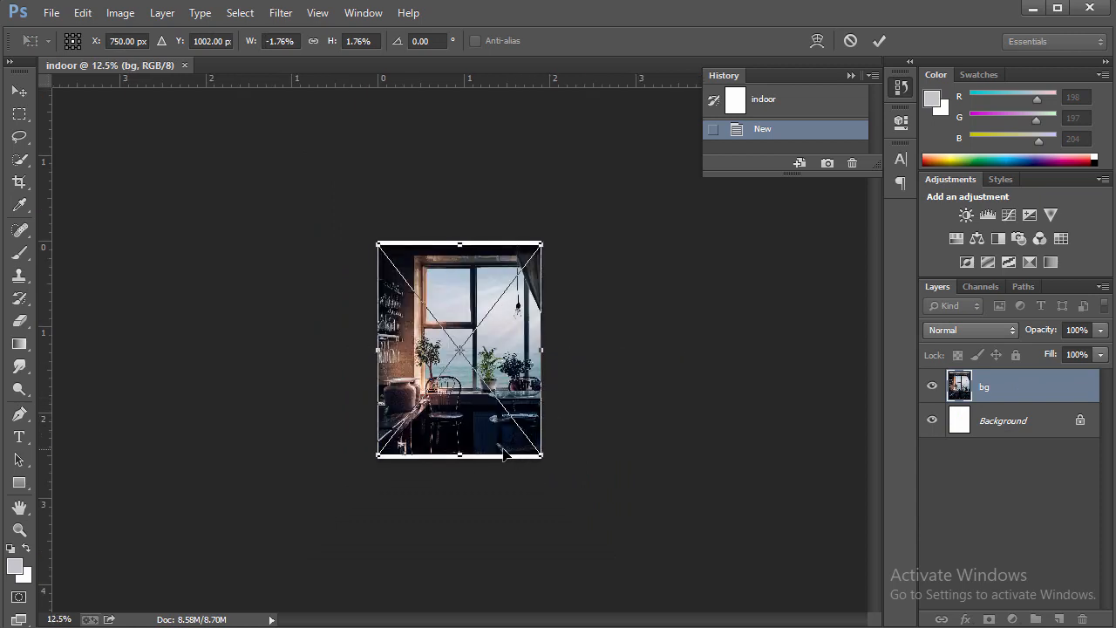
Enlarge the placed bg image to about 2.36% scale, position it to cover the whole canvas, and commit the placement.
left_click_drag(534, 450, 624, 485)
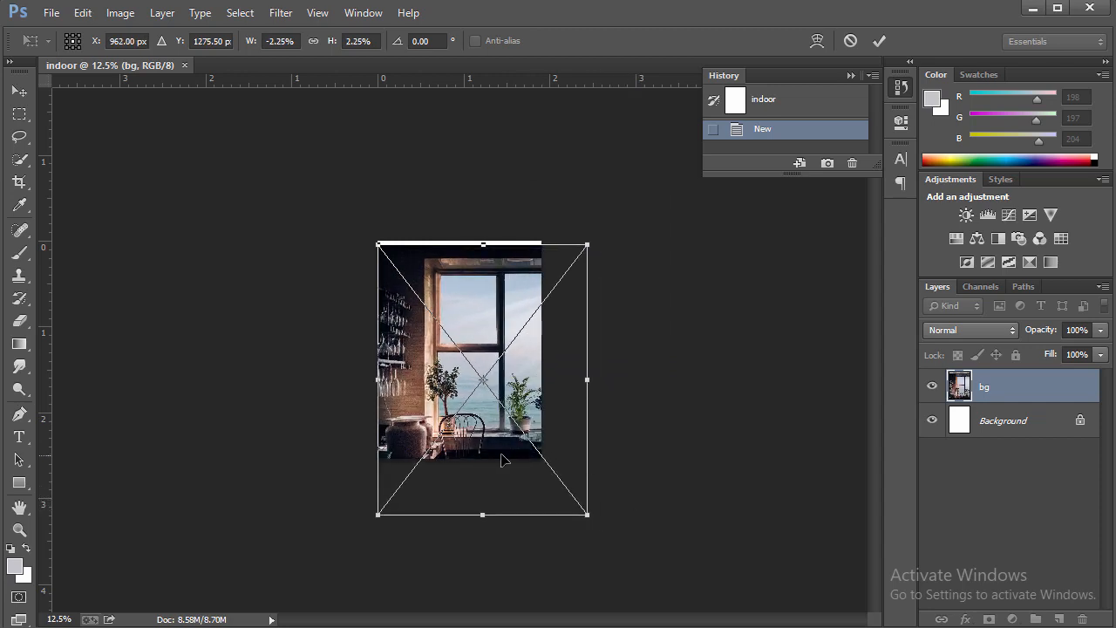
left_click_drag(494, 458, 484, 418)
mouse_move(569, 471)
left_mouse_down()
mouse_move(595, 481)
mouse_move(587, 476)
left_mouse_up()
mouse_move(481, 444)
left_mouse_down()
mouse_move(469, 436)
mouse_move(478, 433)
left_mouse_up()
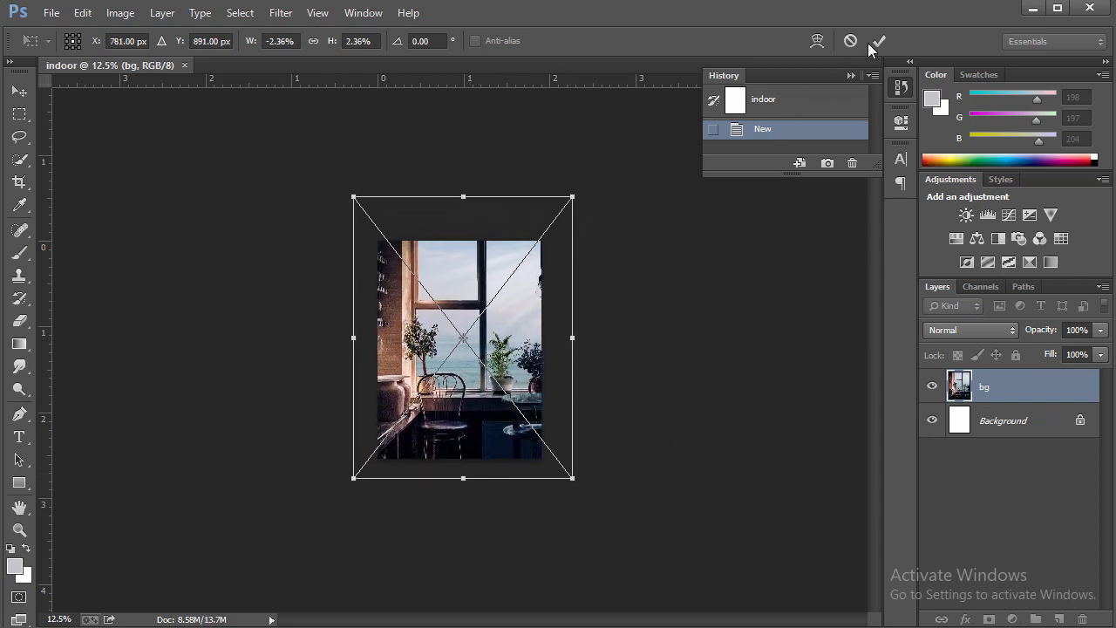
key("z")
left_click(878, 41)
left_click(450, 405)
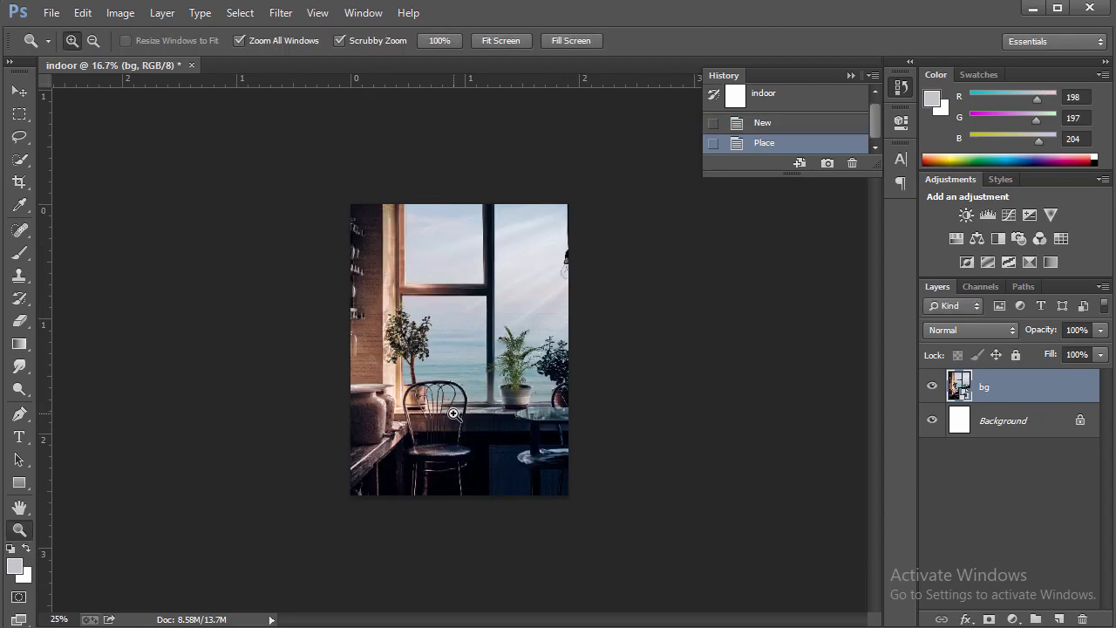
left_click(455, 410)
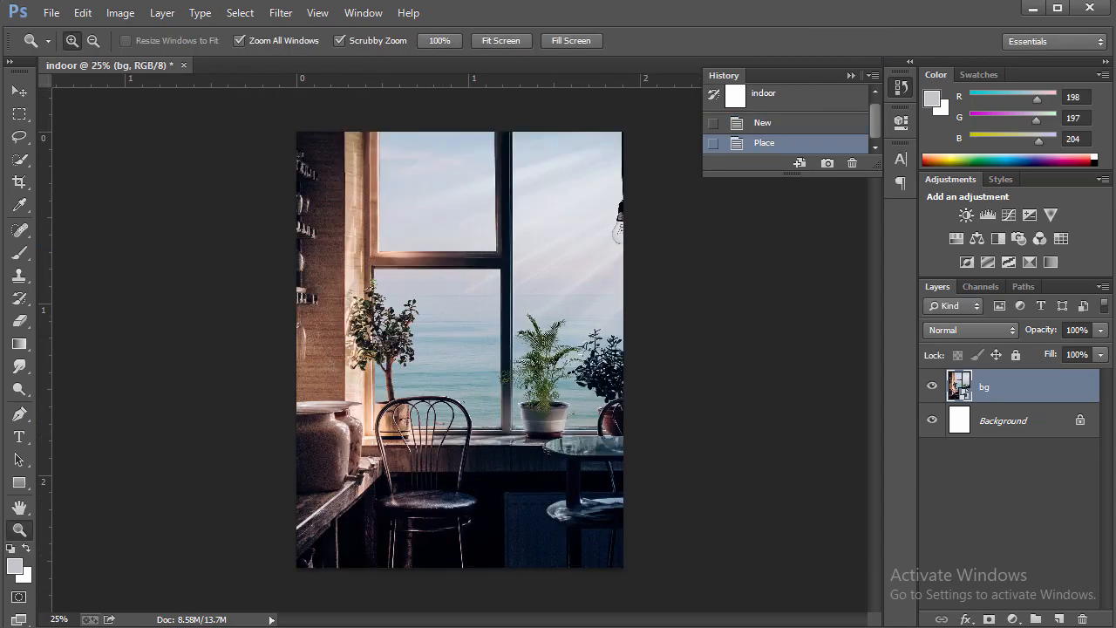
Open DSC03012.png from the file folder and copy the cut-out man into the indoor document as a layer.
key("alt+Tab")
left_click_drag(405, 240, 576, 14)
left_click(19, 94)
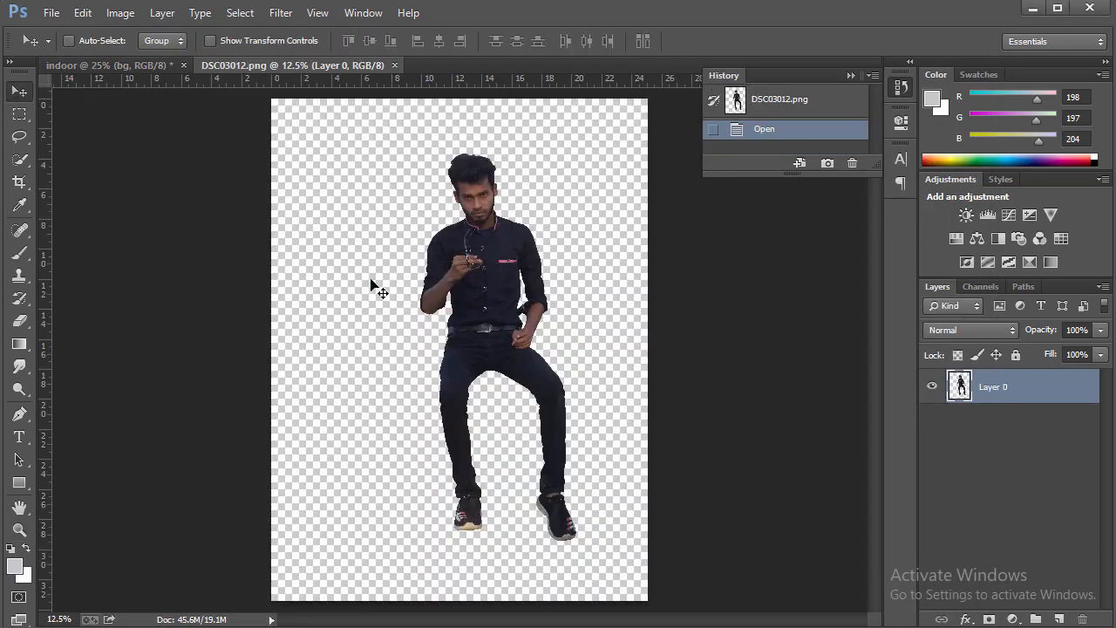
left_click_drag(498, 312, 440, 414)
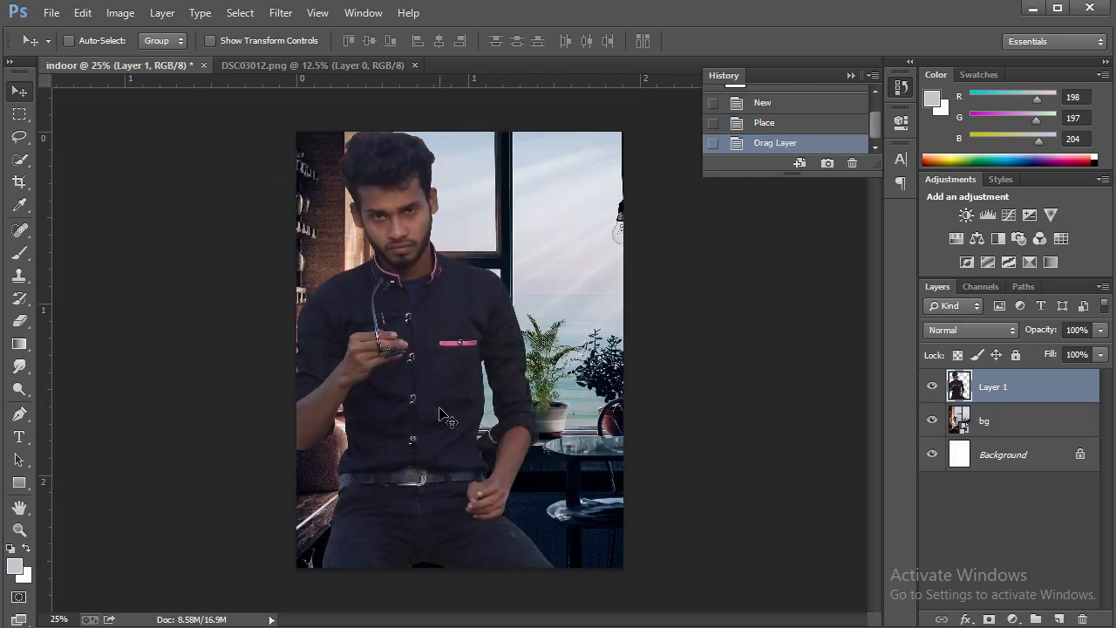
Scale the man's layer down to about 38.8% and position him seated on the chair in front of the window.
key("ctrl+minus")
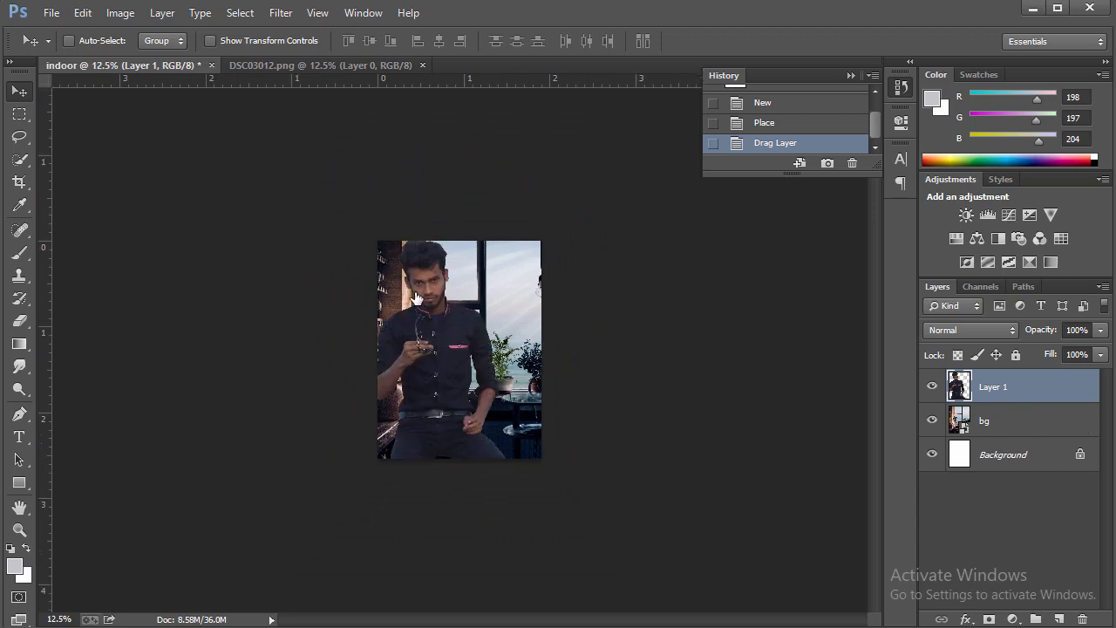
key("ctrl+t")
left_click_drag(371, 237, 425, 353)
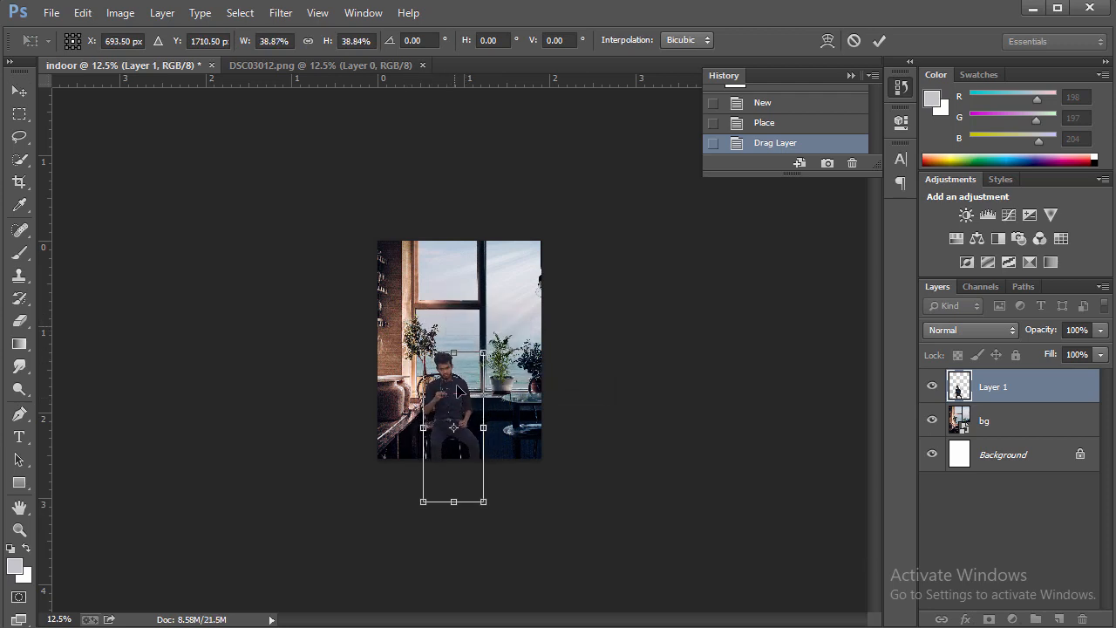
left_click_drag(457, 391, 459, 389)
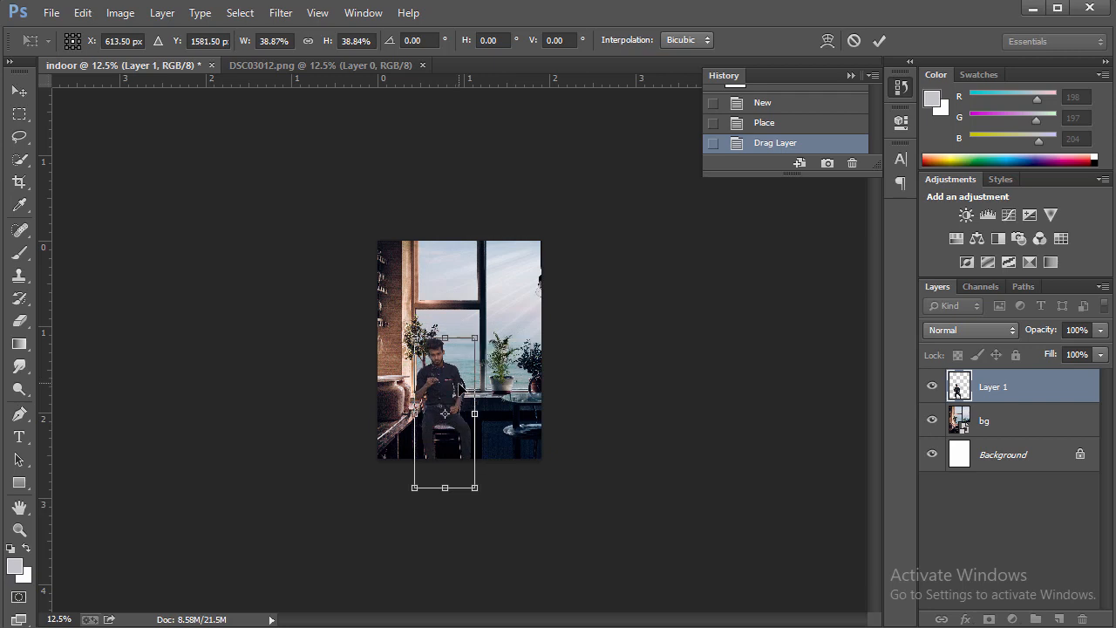
key("Left")
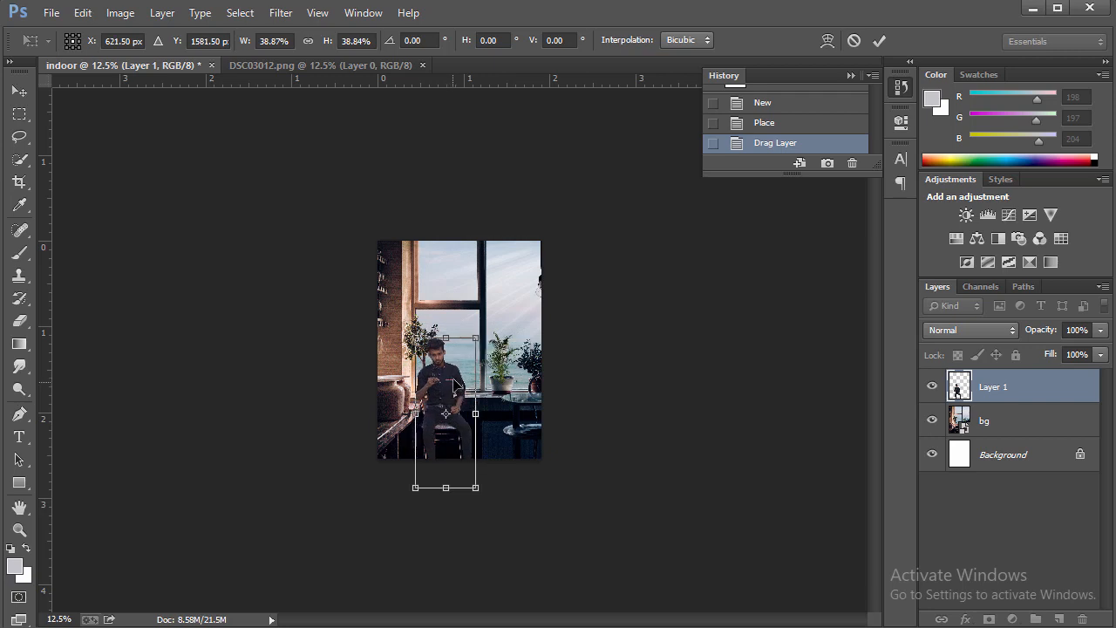
key("Left")
key("Right")
left_click(879, 41)
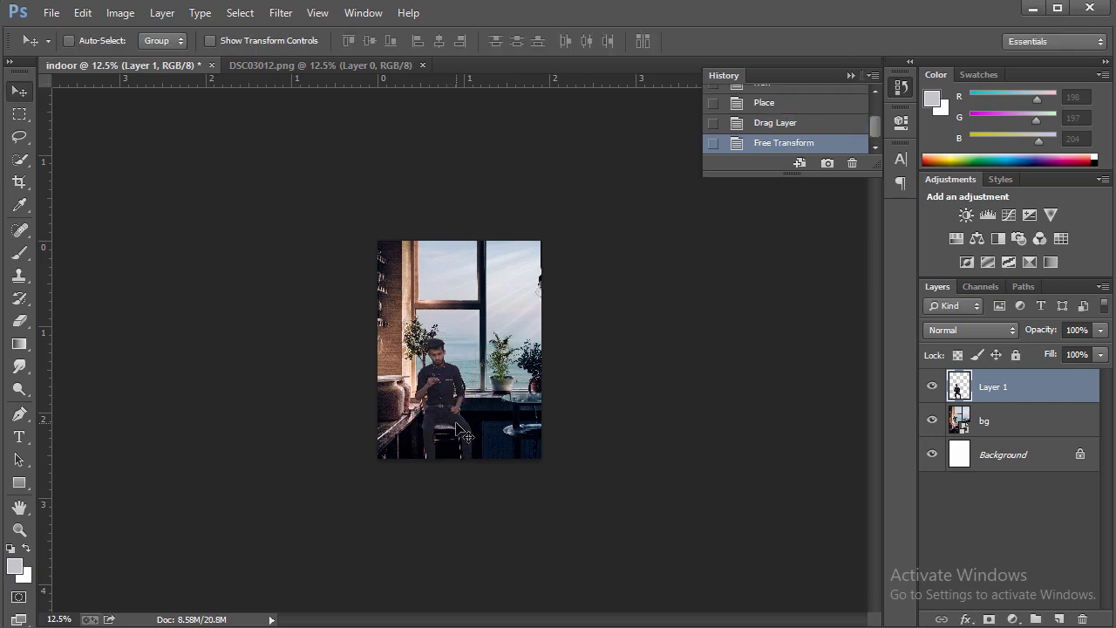
Rotate the man's layer about 2.08°, shift him slightly on the chair, and close the DSC03012.png document.
left_click(19, 530)
left_click(511, 386)
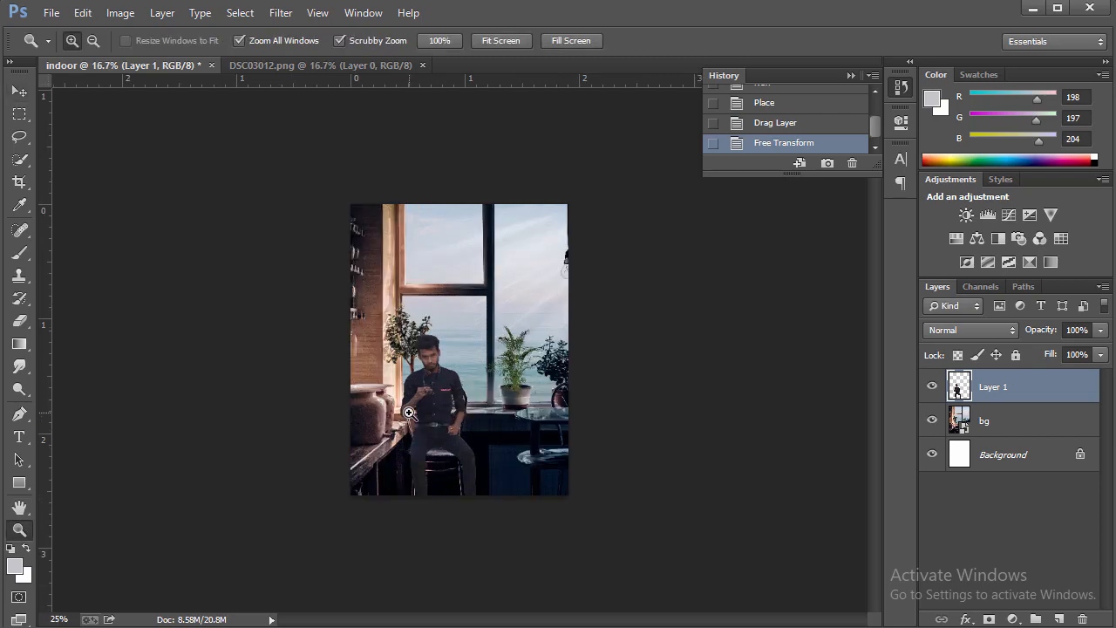
left_click(412, 413)
left_click(411, 413)
right_click(469, 370)
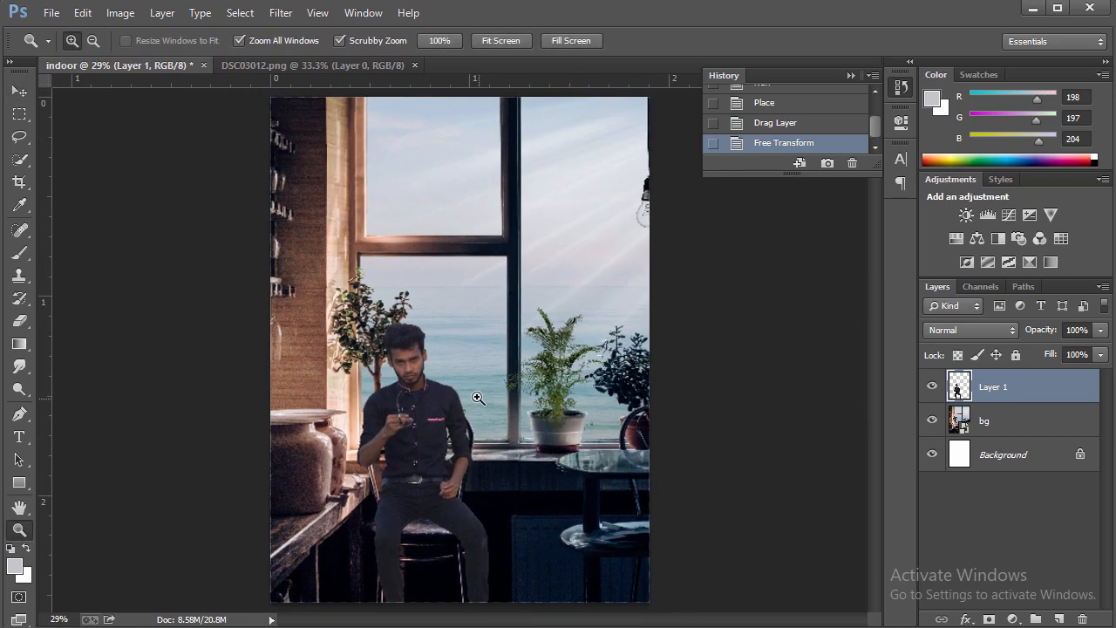
right_click(471, 379)
left_click(523, 494)
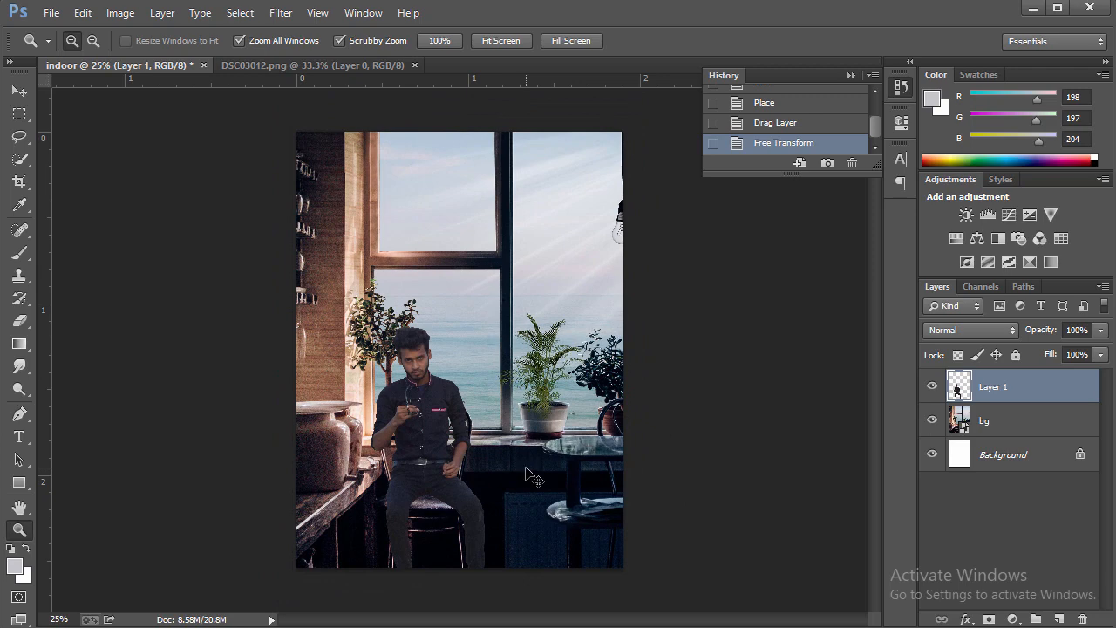
key("ctrl+t")
left_click_drag(525, 388, 516, 401)
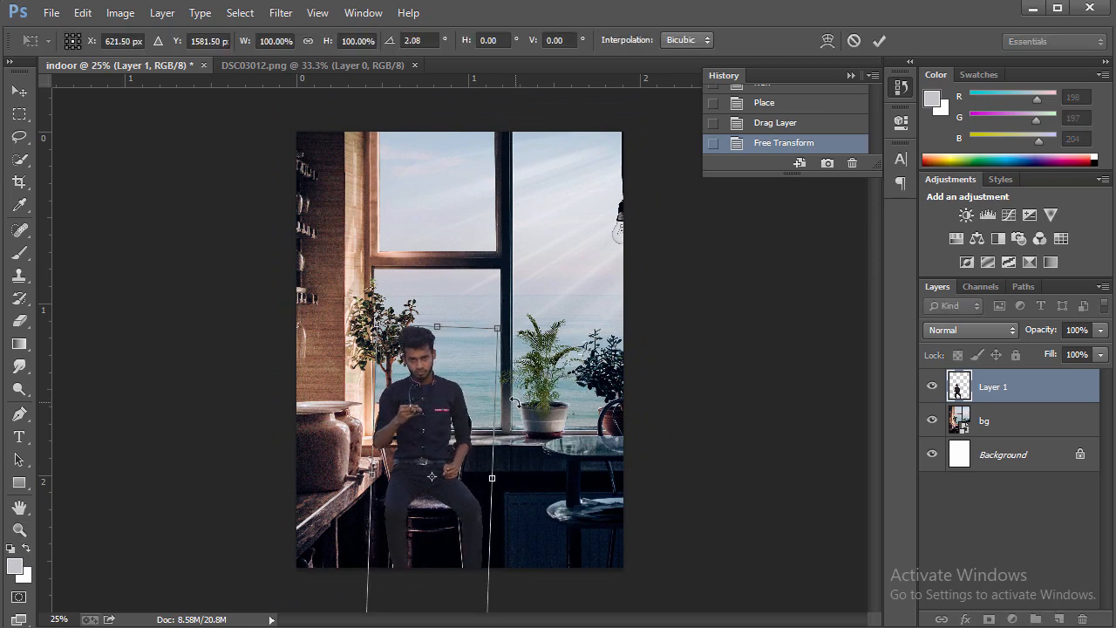
left_click_drag(438, 539, 441, 550)
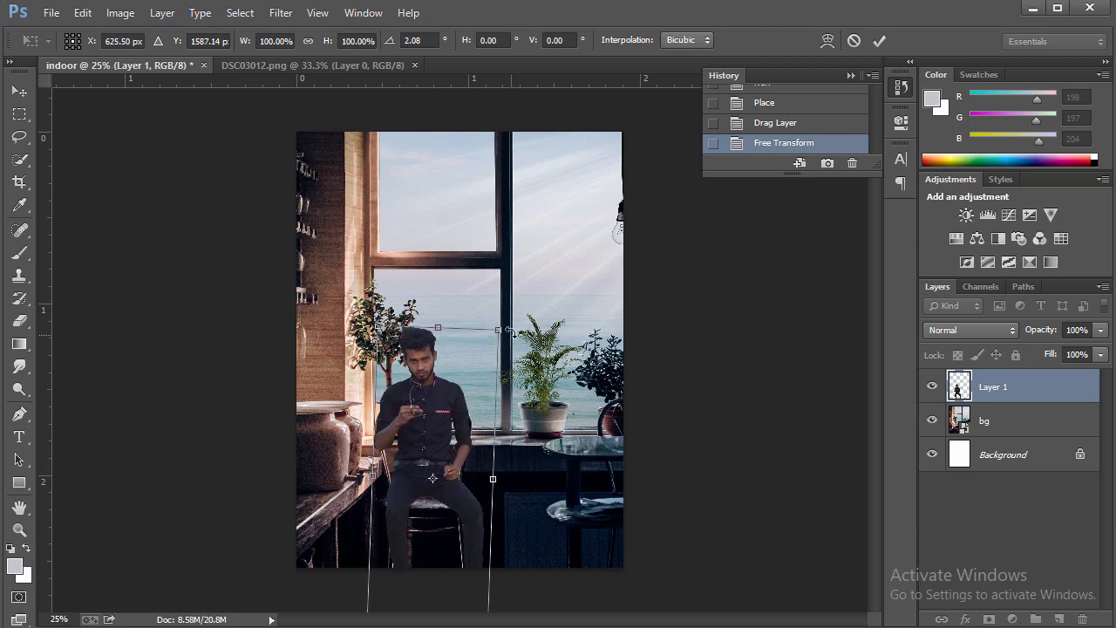
left_click(879, 40)
key("z")
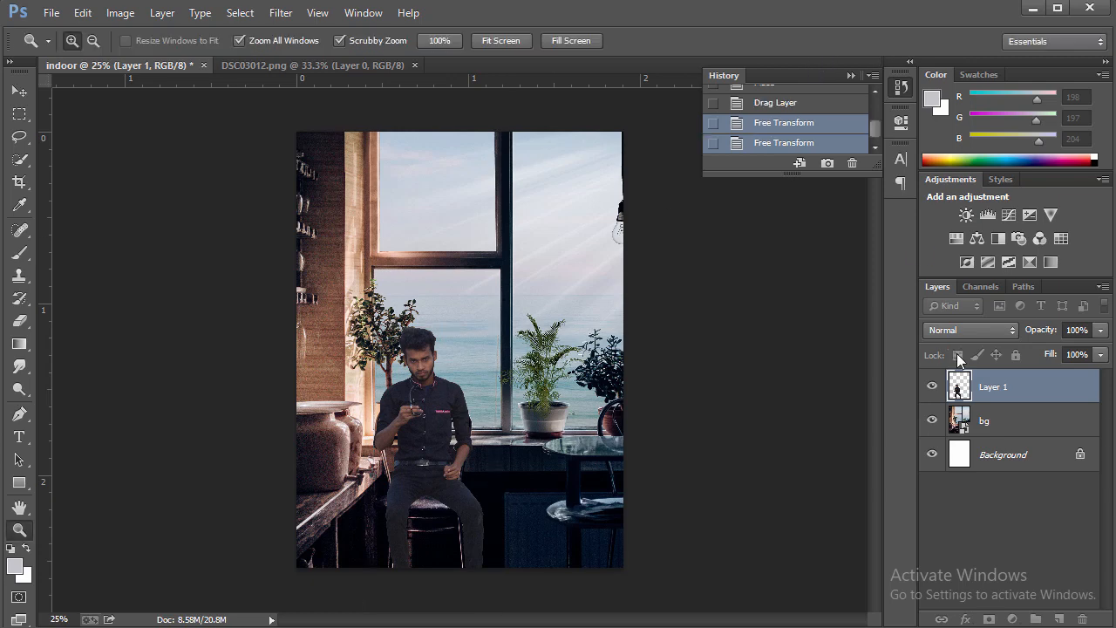
left_click(413, 66)
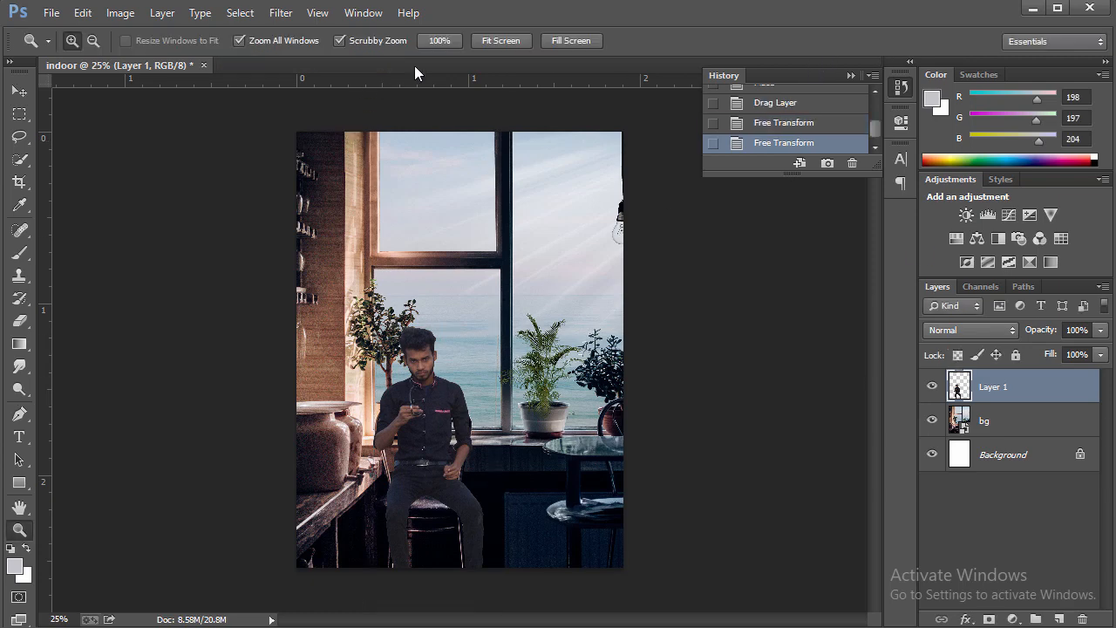
In the Camera Raw filter, set the man's Clarity to +39, Blacks to +33, Whites to +29 and Shadows to +33, and raise Highlights.
left_click(280, 13)
left_click(327, 117)
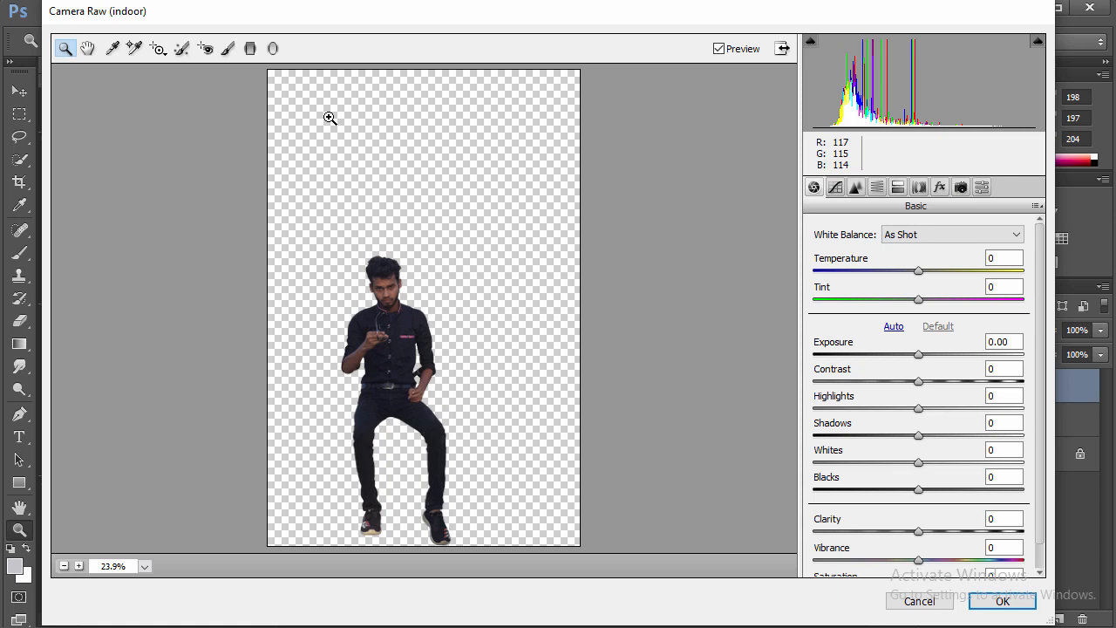
left_click(428, 379)
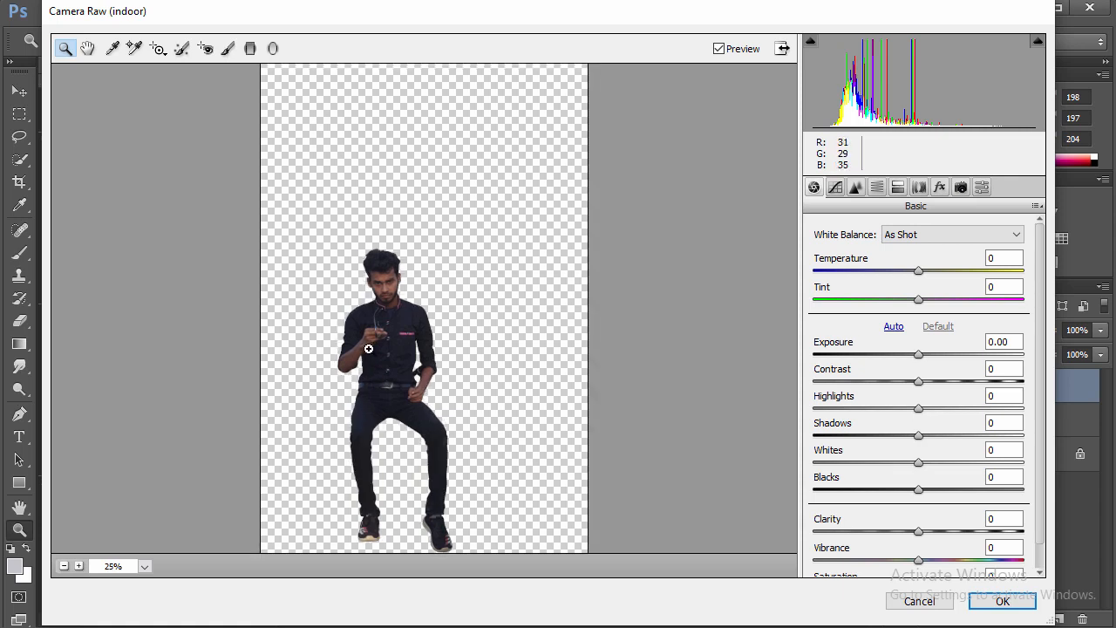
left_click(397, 275)
left_click(384, 262)
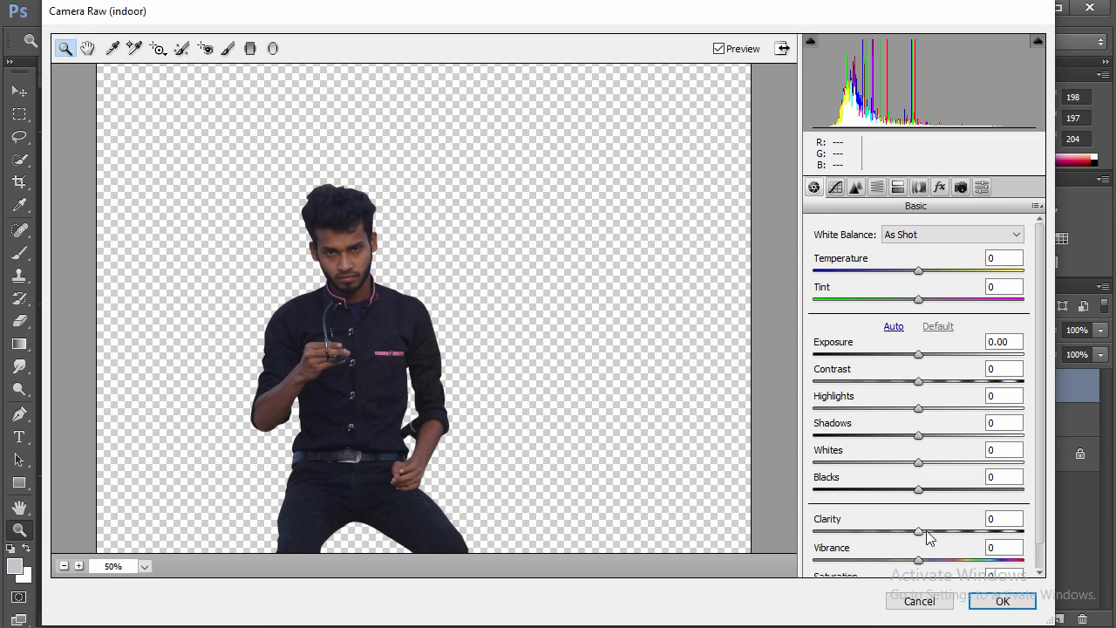
left_click_drag(930, 533, 959, 532)
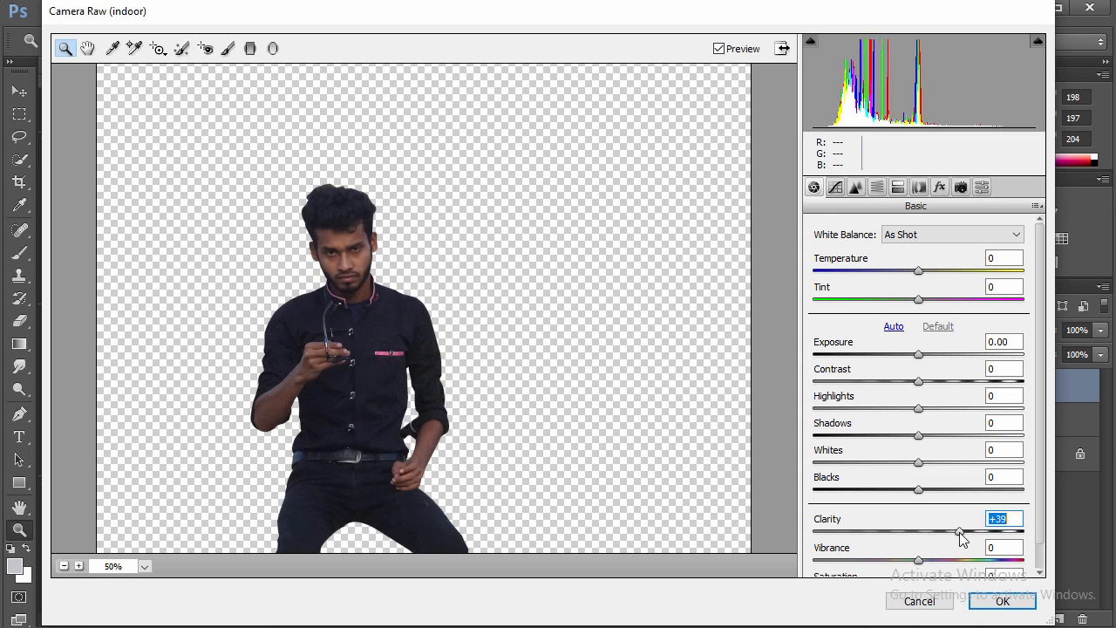
left_click_drag(919, 491, 953, 444)
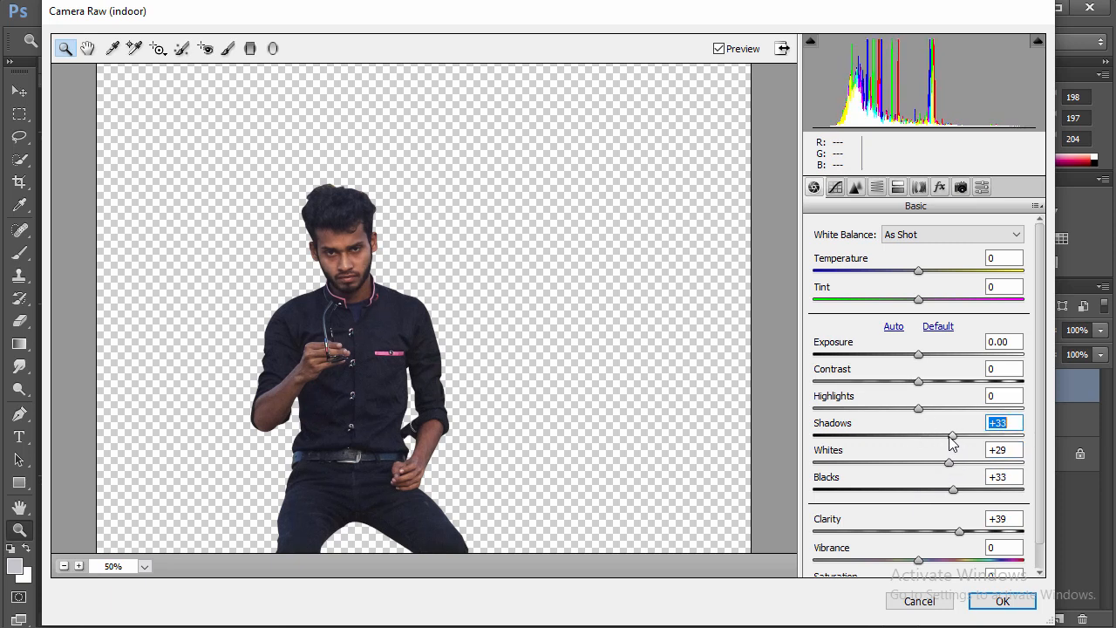
left_click_drag(925, 408, 980, 420)
Reduce the saturation of the oranges and reds in the HSL settings and apply the Camera Raw filter.
left_click(876, 188)
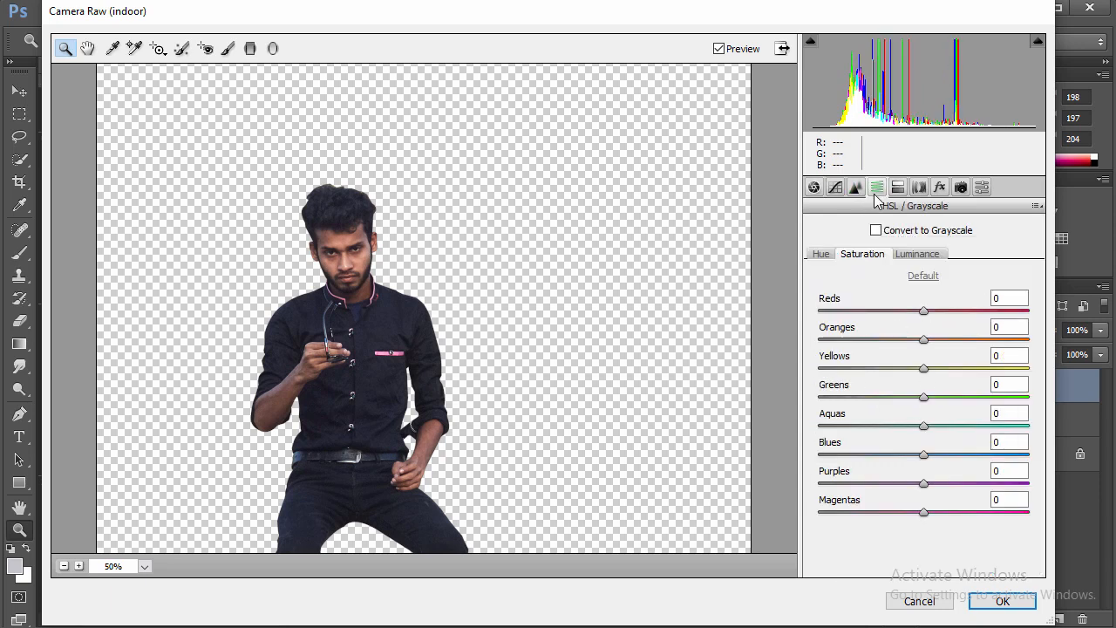
left_click_drag(925, 341, 902, 316)
left_click(994, 600)
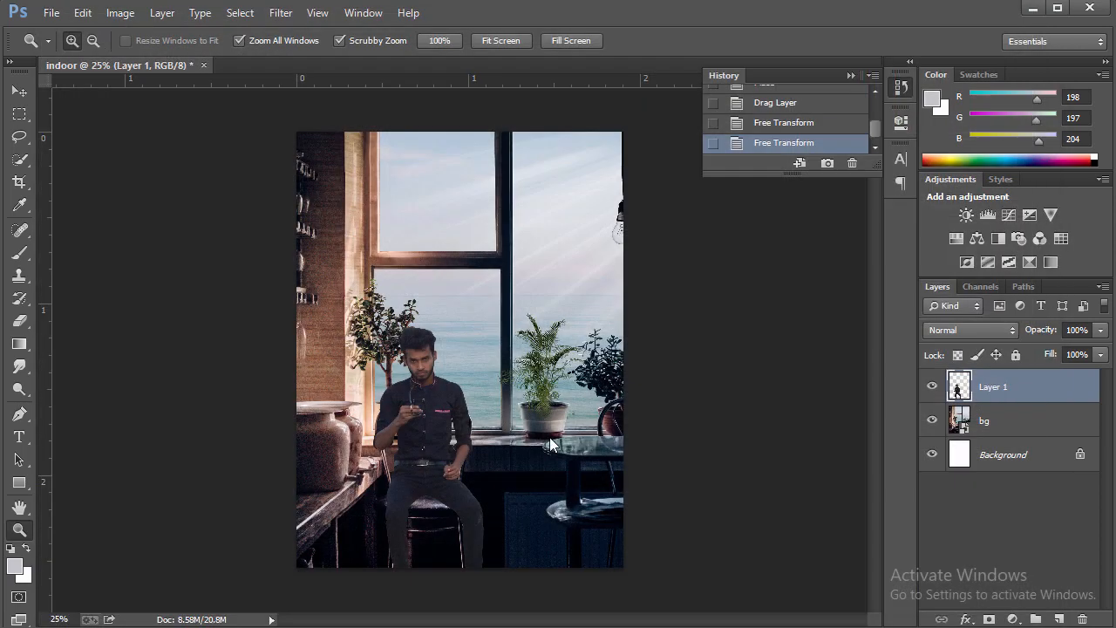
left_click(407, 381)
left_click(460, 350)
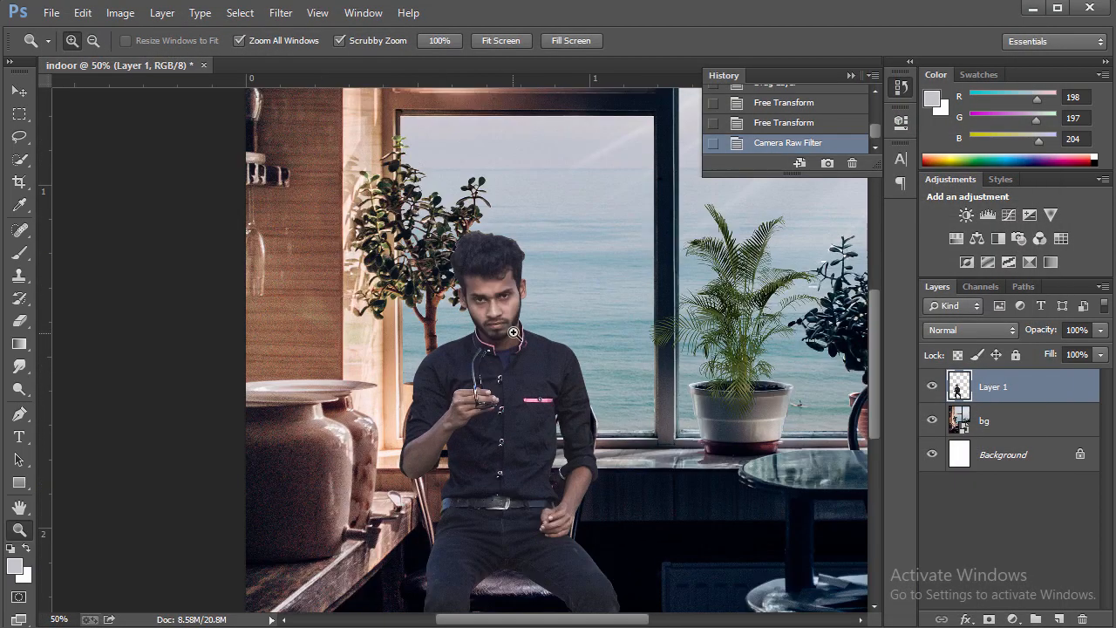
right_click(518, 328)
left_click(574, 441)
right_click(457, 322)
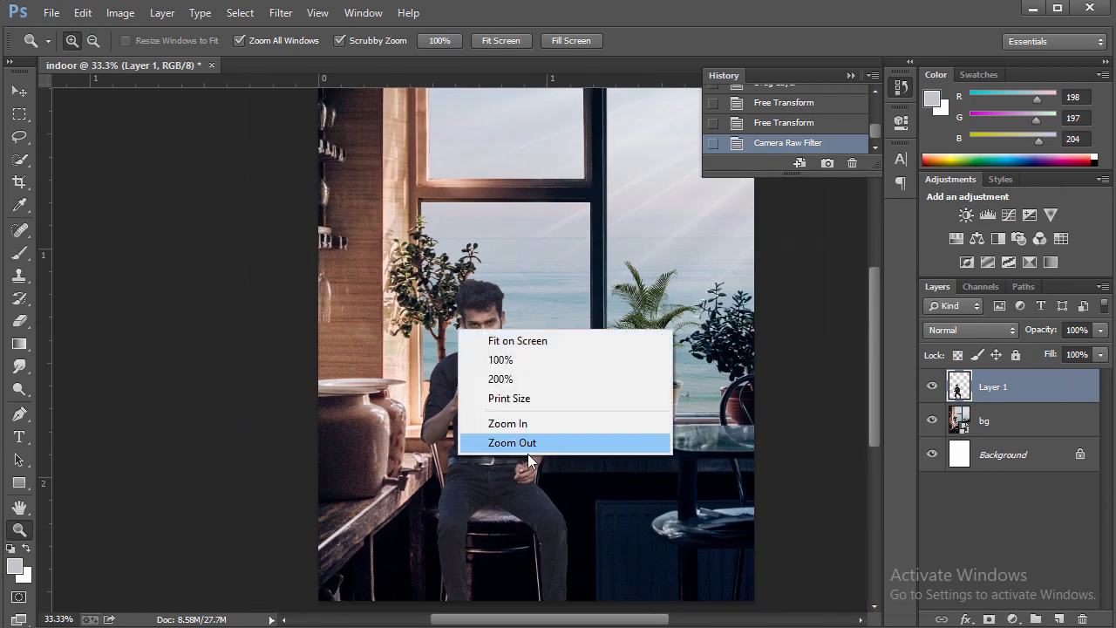
left_click(532, 442)
Rasterize the bg layer and add a new empty layer directly above it.
right_click(988, 421)
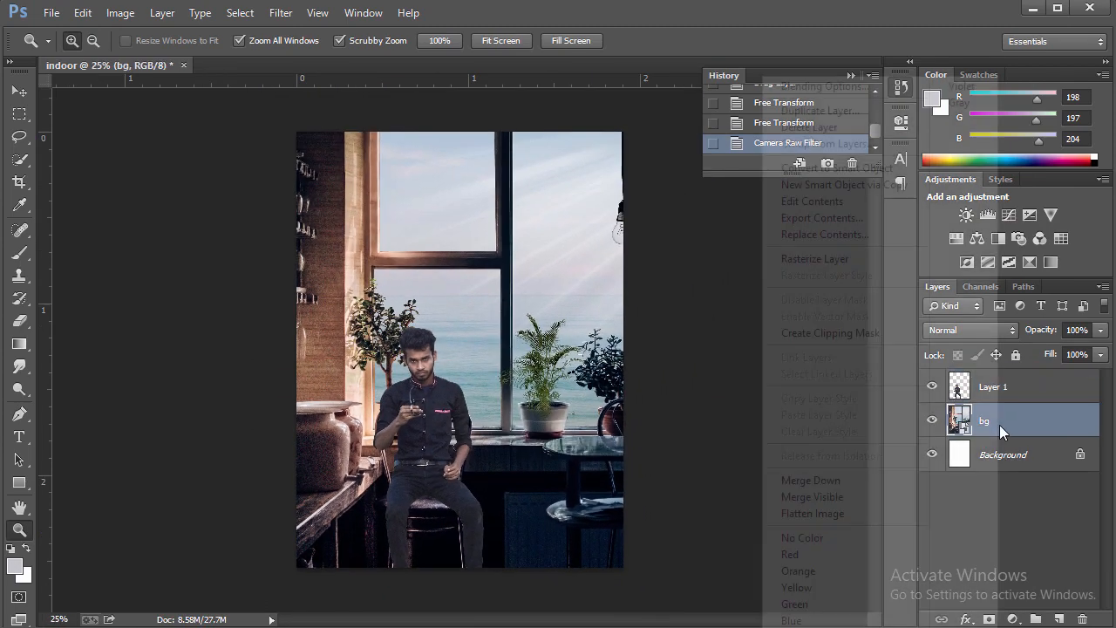
left_click(852, 260)
left_click(1071, 618)
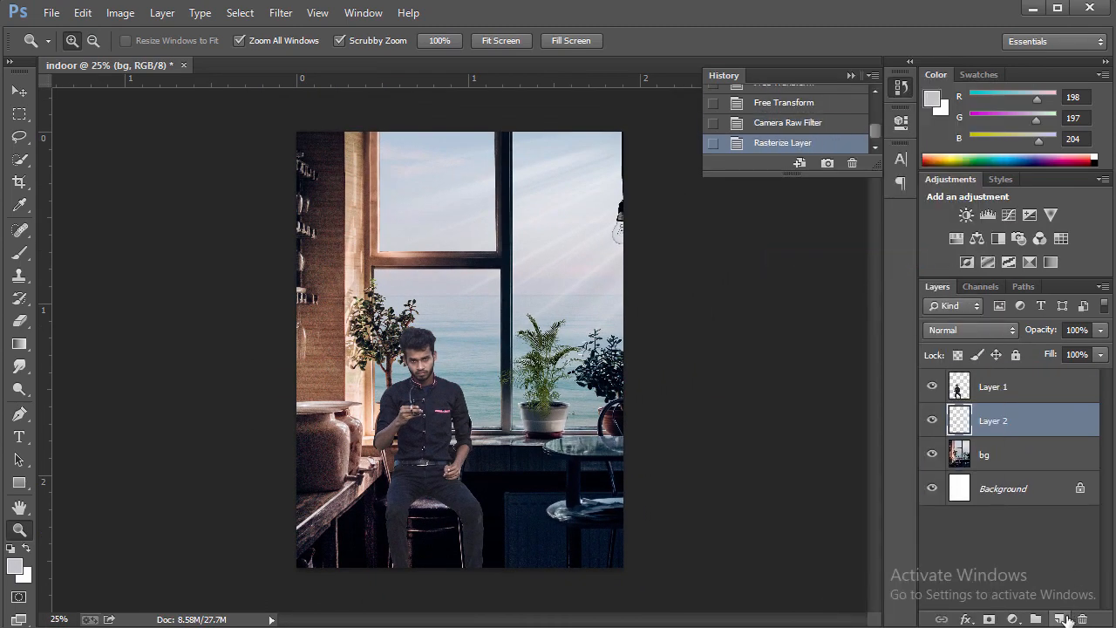
Paint a soft black shadow on the chair seat between the man's legs, using a 70 px brush at 8% opacity on Layer 2.
left_click(19, 253)
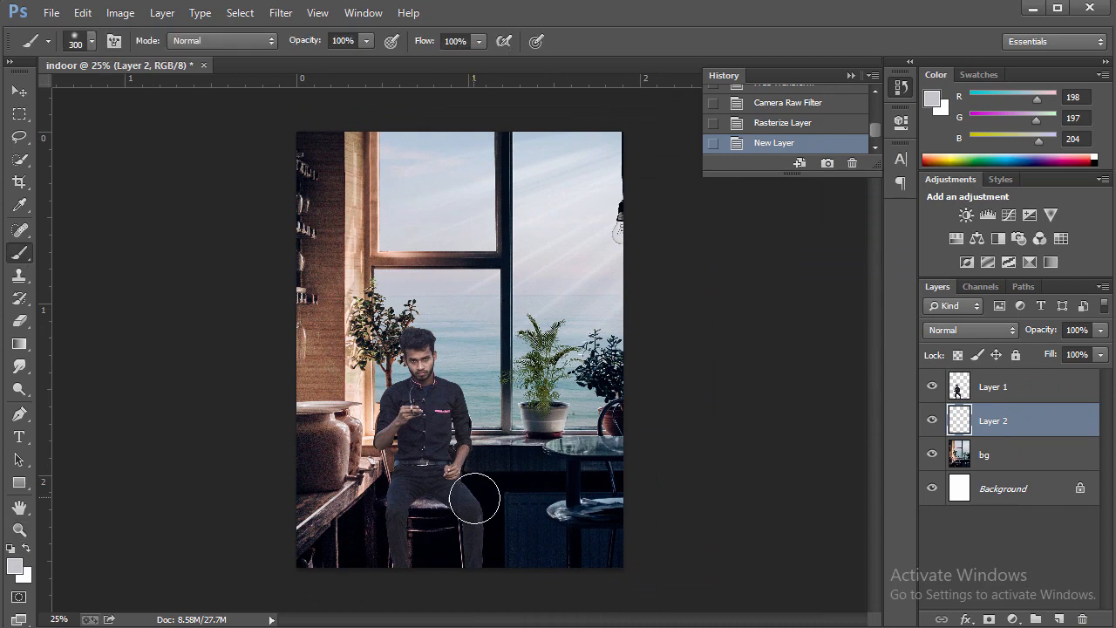
key("ctrl+plus")
key("ctrl+plus")
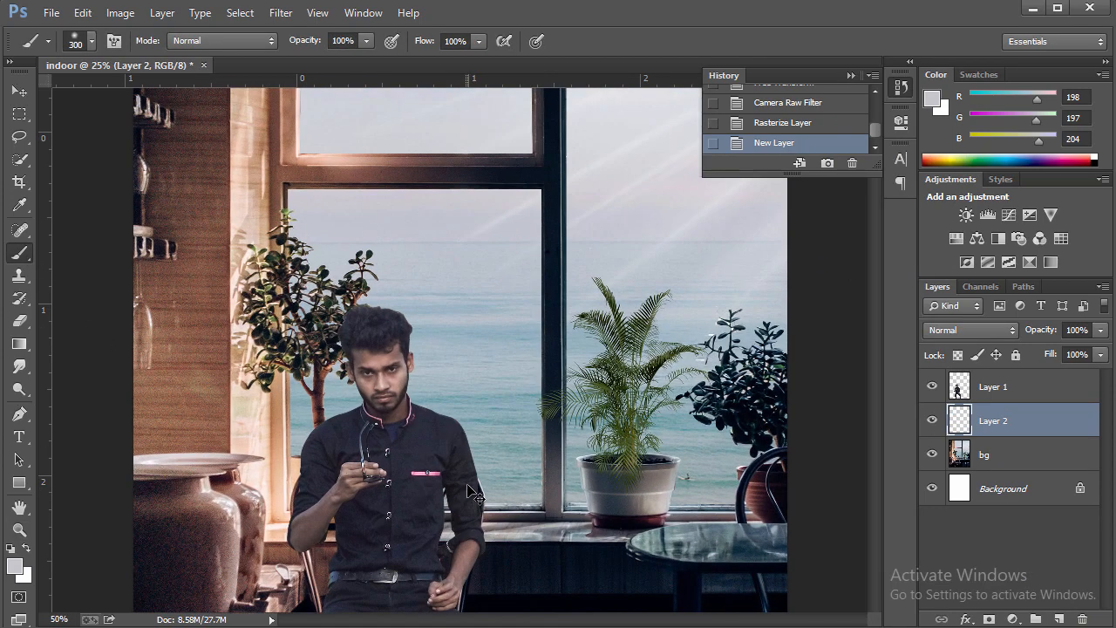
scroll(468, 490, "down", 3)
scroll(467, 489, "down", 6)
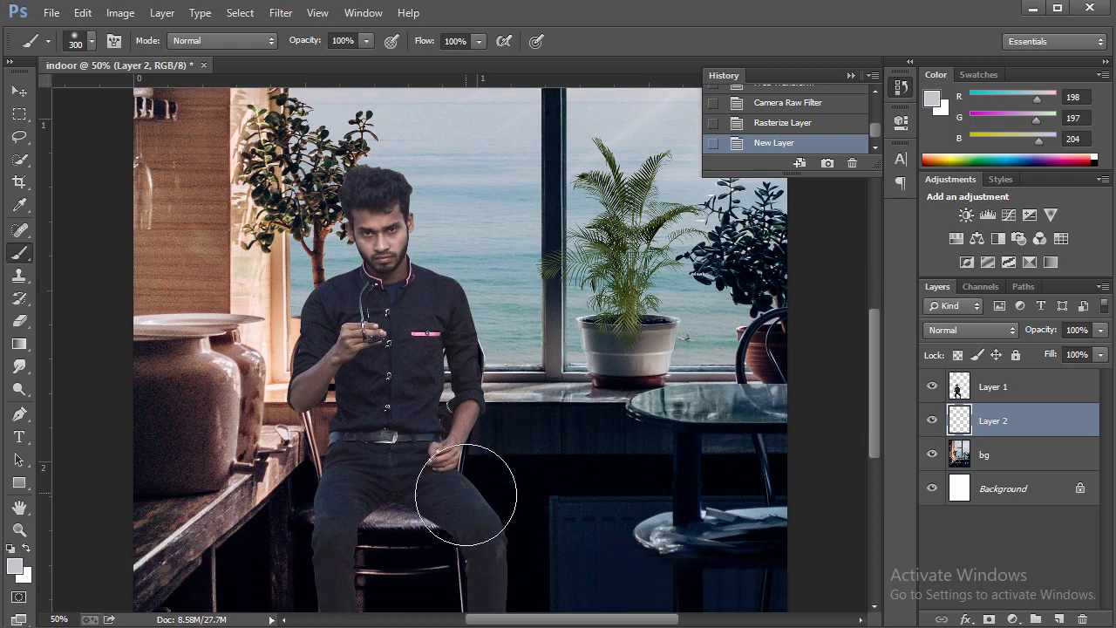
key("bracketleft")
key("bracketleft")
key("bracketleft")
key("bracketleft")
key("bracketleft")
key("bracketleft")
key("bracketleft")
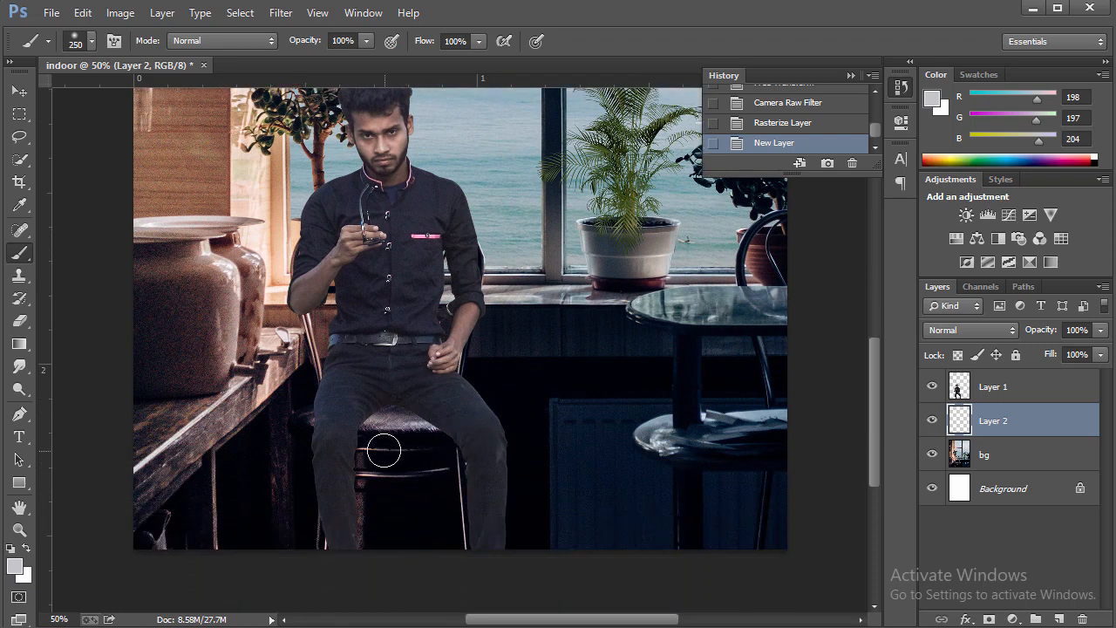
left_click(27, 548)
left_click(12, 550)
left_click_drag(317, 46, 271, 47)
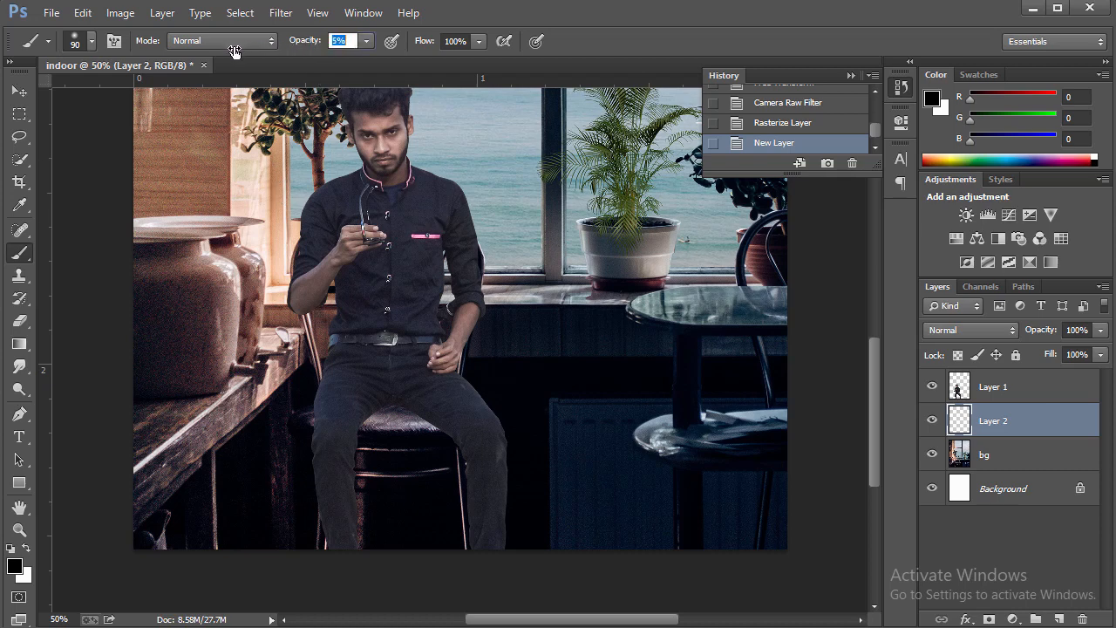
key("bracketleft")
key("bracketleft")
mouse_move(383, 421)
left_mouse_down()
mouse_move(420, 421)
mouse_move(374, 426)
mouse_move(418, 415)
mouse_move(419, 431)
mouse_move(444, 431)
mouse_move(393, 426)
left_mouse_up()
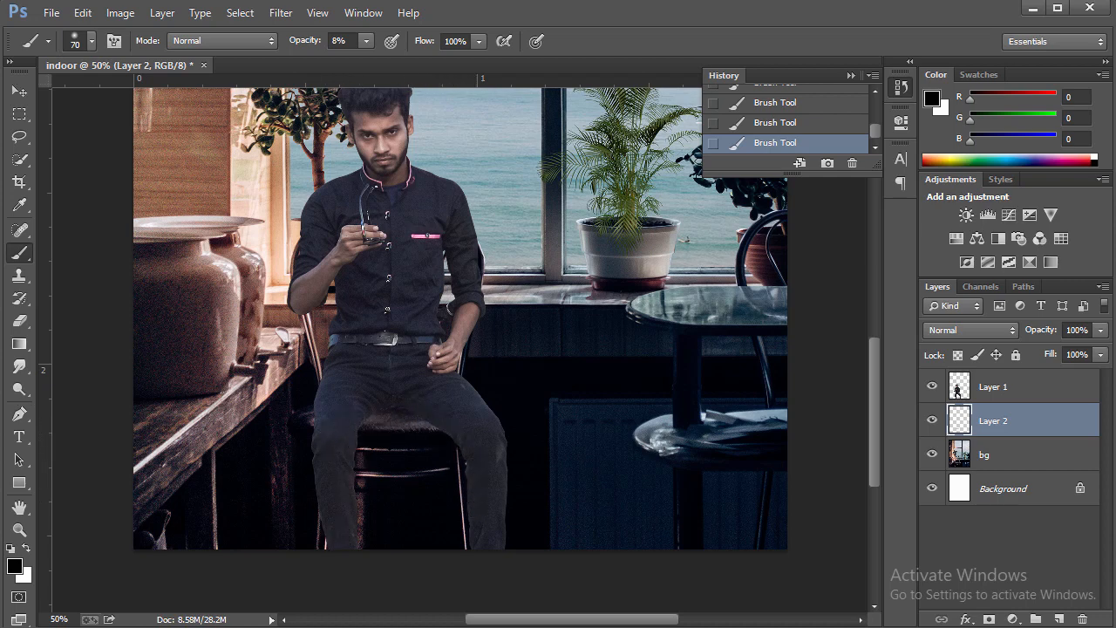
Examine the seat shadow and the man's blend with the room in the whole image and in close-up.
left_click(26, 531)
right_click(384, 347)
left_click(440, 355)
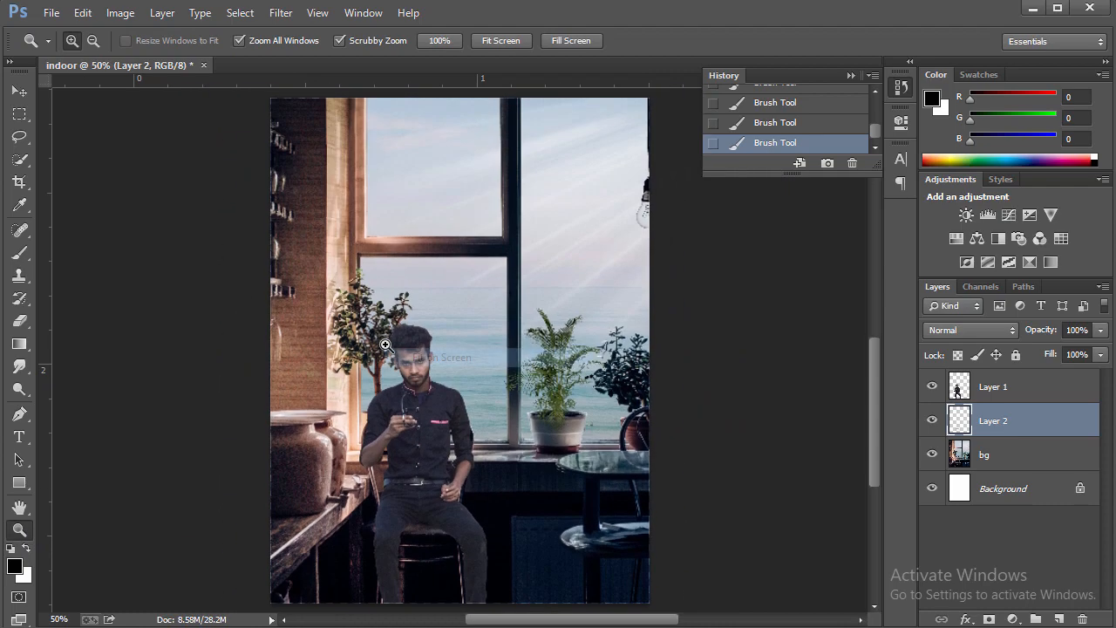
right_click(383, 341)
left_click(438, 453)
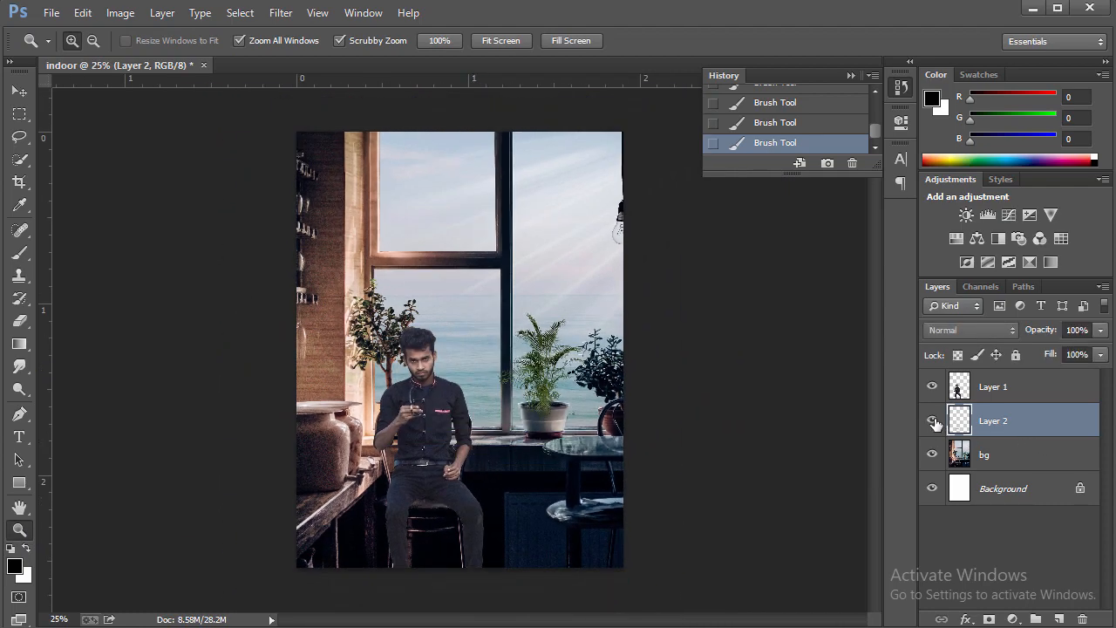
left_click(1014, 388)
left_click(427, 388)
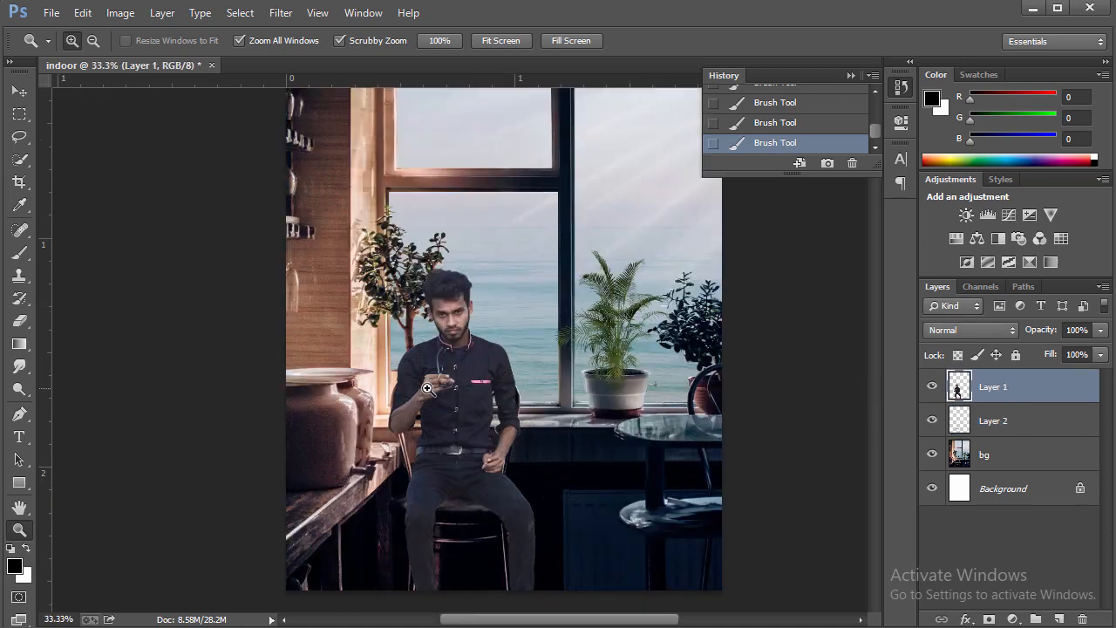
right_click(506, 364)
left_click(569, 486)
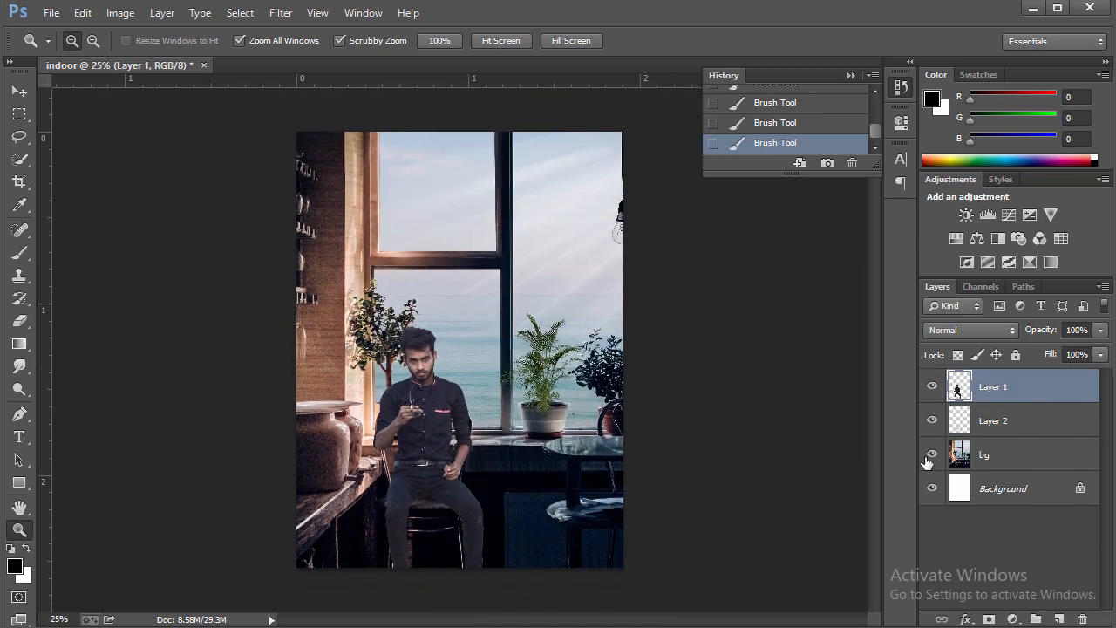
left_click(992, 423)
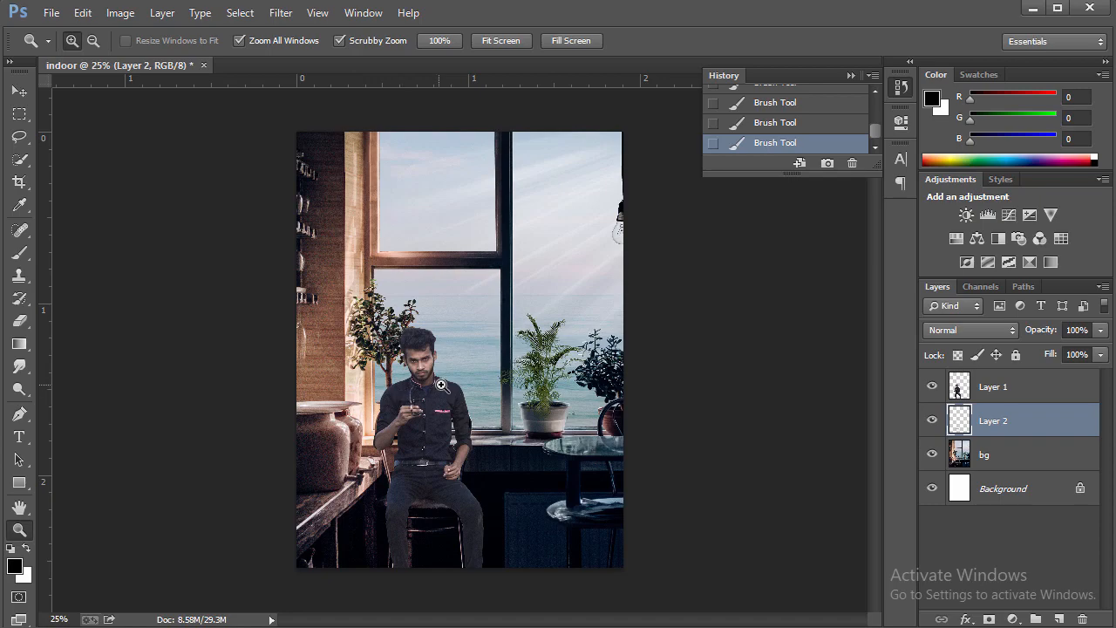
Duplicate the man's layer, Layer 1.
left_click(958, 389)
left_click(409, 381)
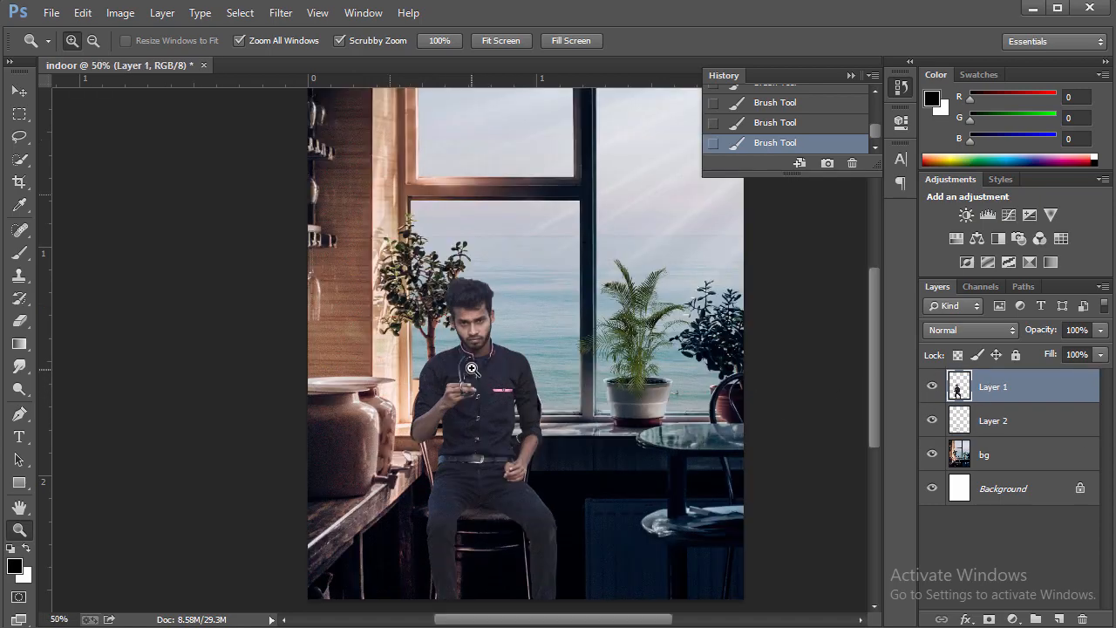
left_click(460, 384)
left_click(514, 316)
left_click(523, 312)
scroll(527, 311, "down", 1)
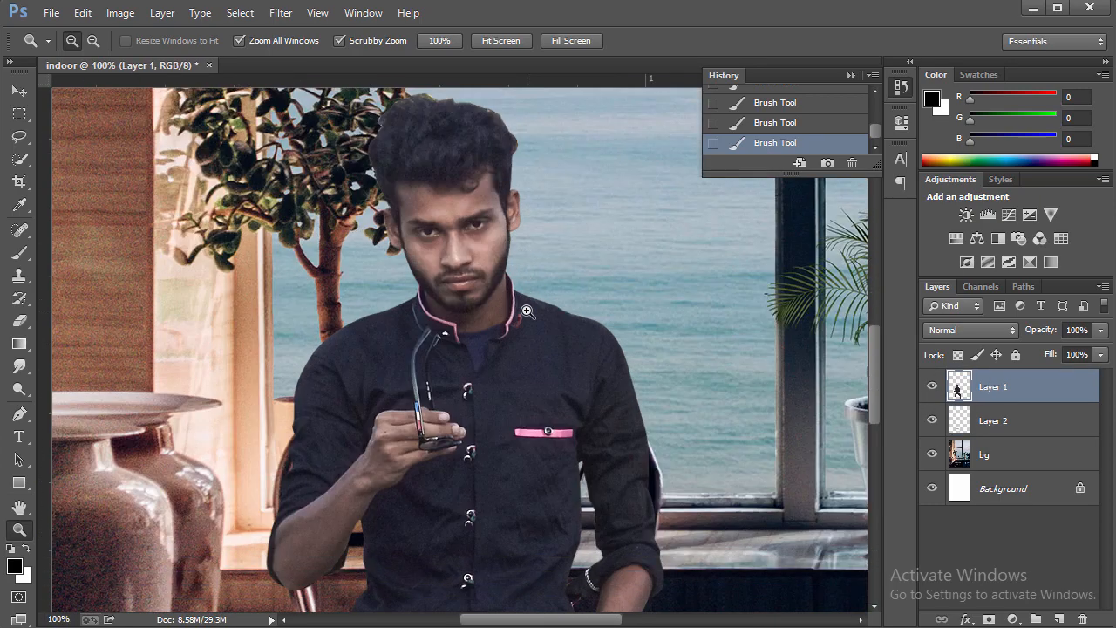
key("ctrl+j")
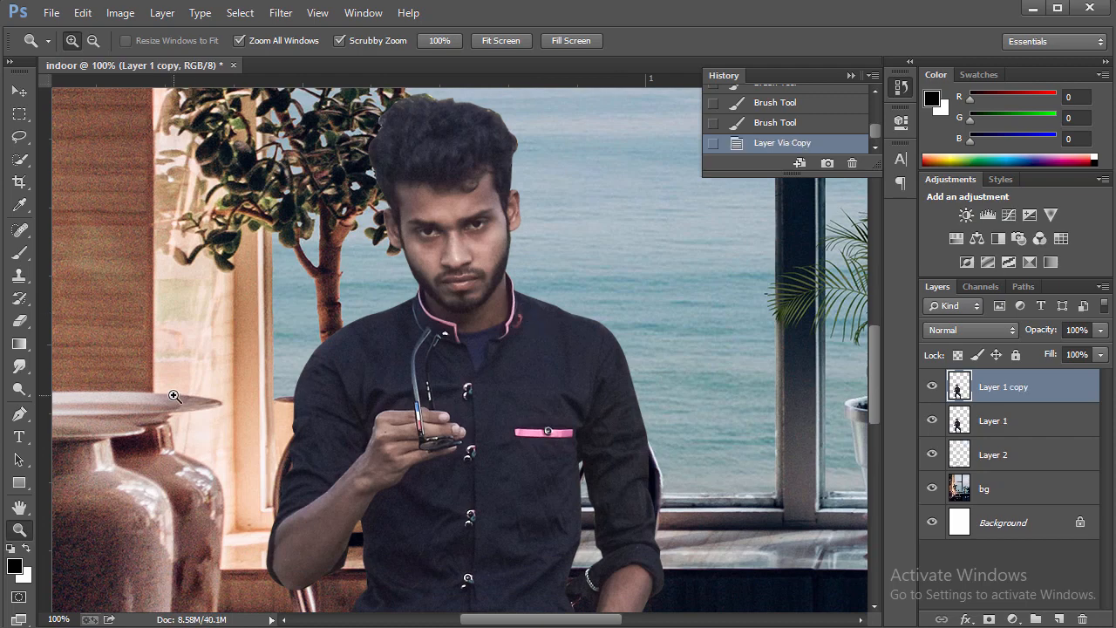
Switch to the Smudge tool and load the outline of the duplicated man's layer as a selection.
left_click(19, 368)
left_click(70, 398)
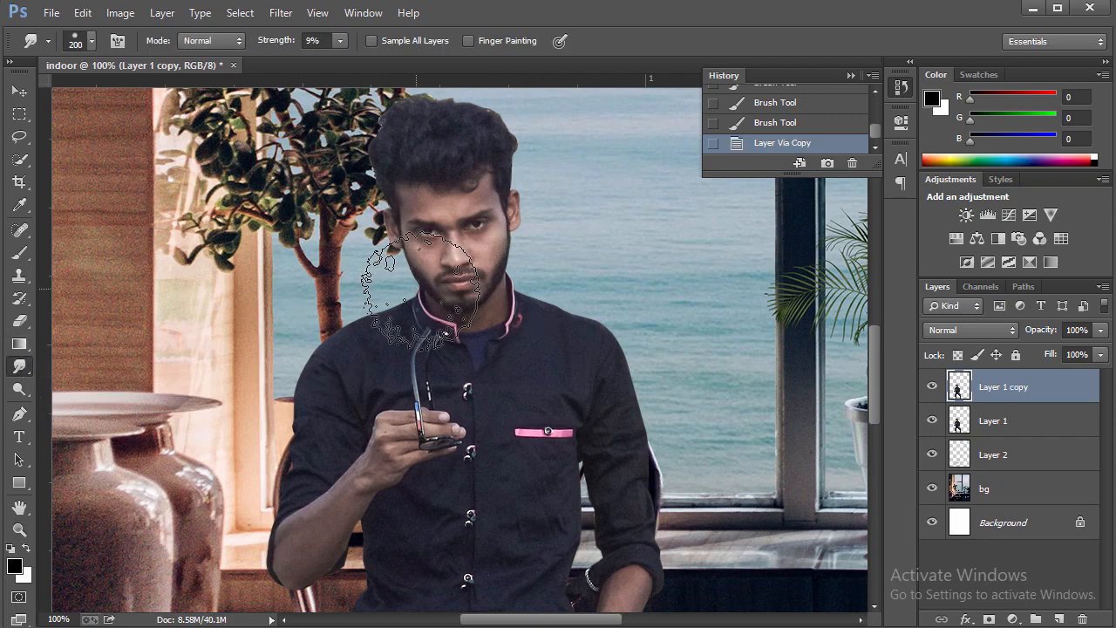
right_click(471, 266)
left_click_drag(650, 391, 657, 461)
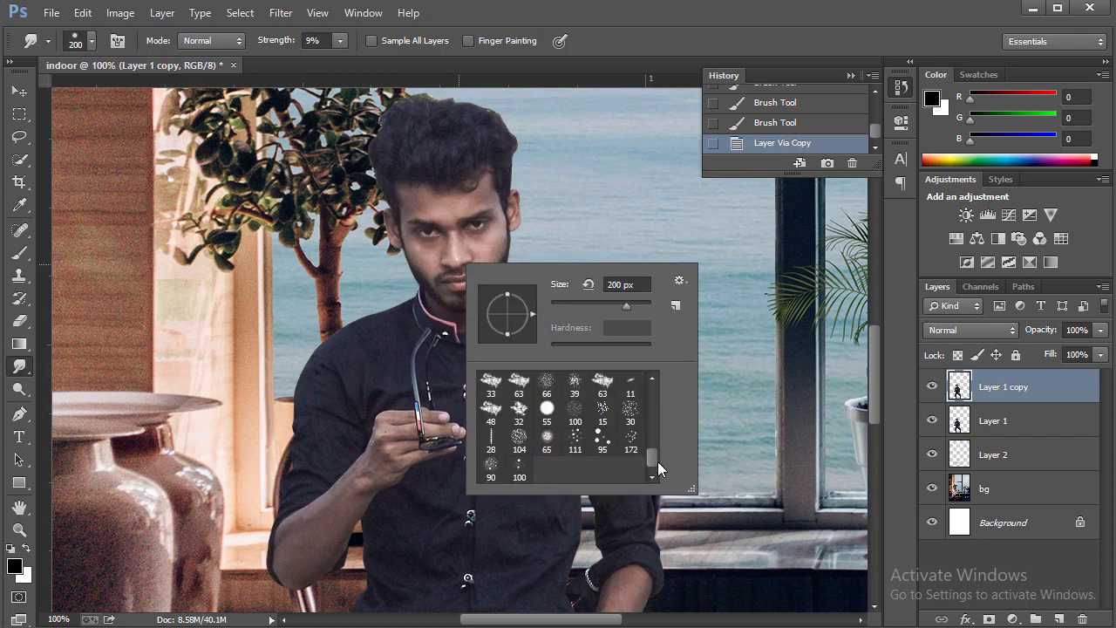
left_click(640, 19)
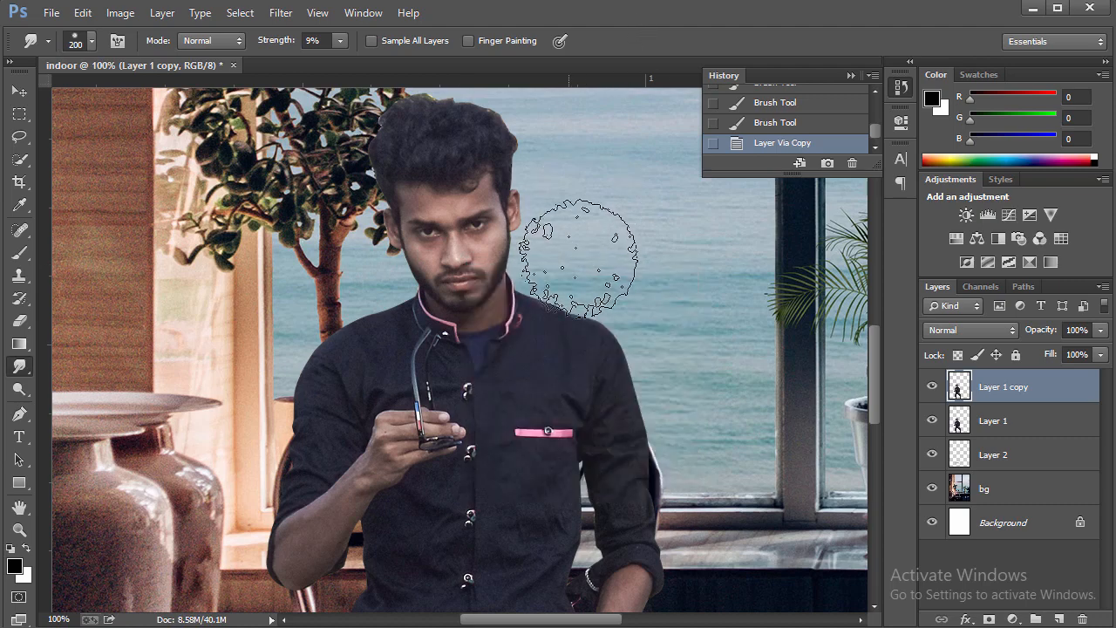
left_click(962, 387, "ctrl")
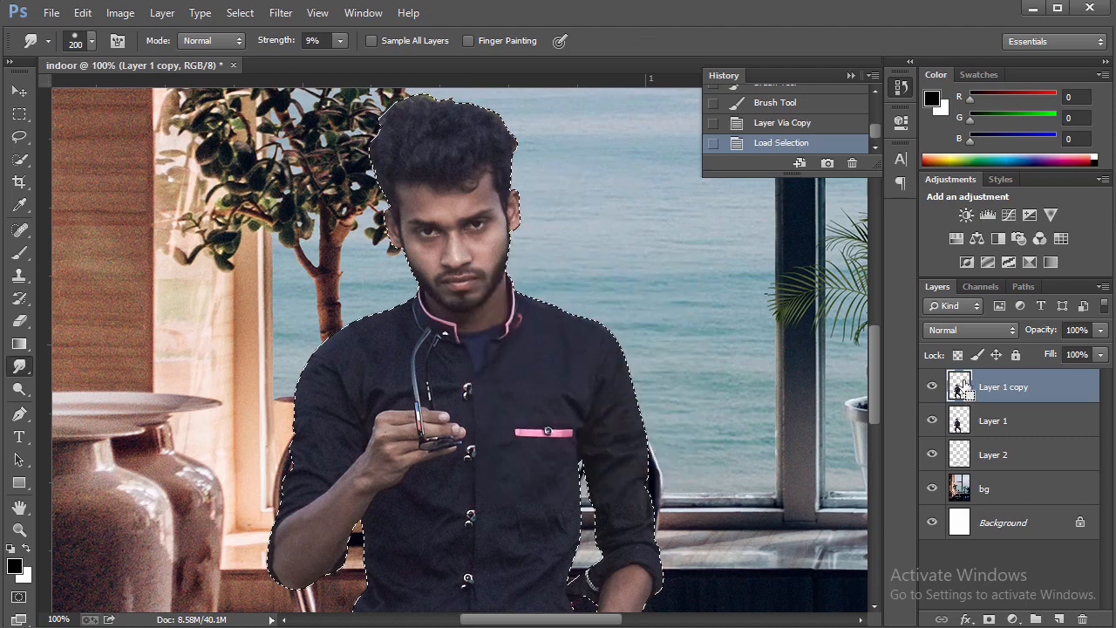
Smooth the skin of the man's forehead with a Smudge brush of about 30 px at 9% strength.
key("ctrl+plus")
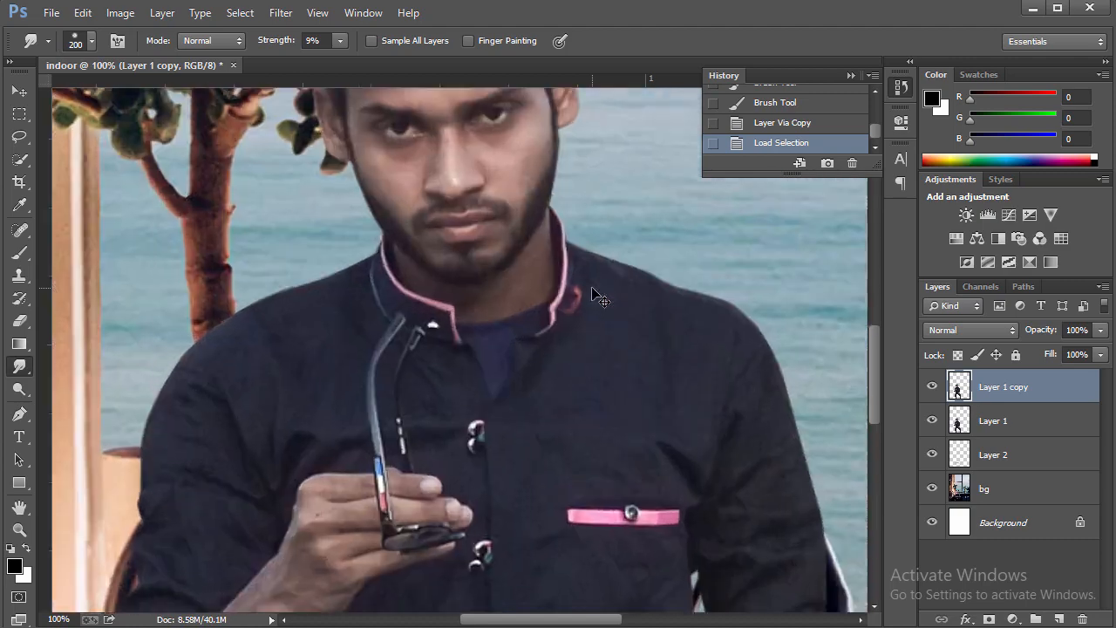
scroll(621, 493, "up", 3)
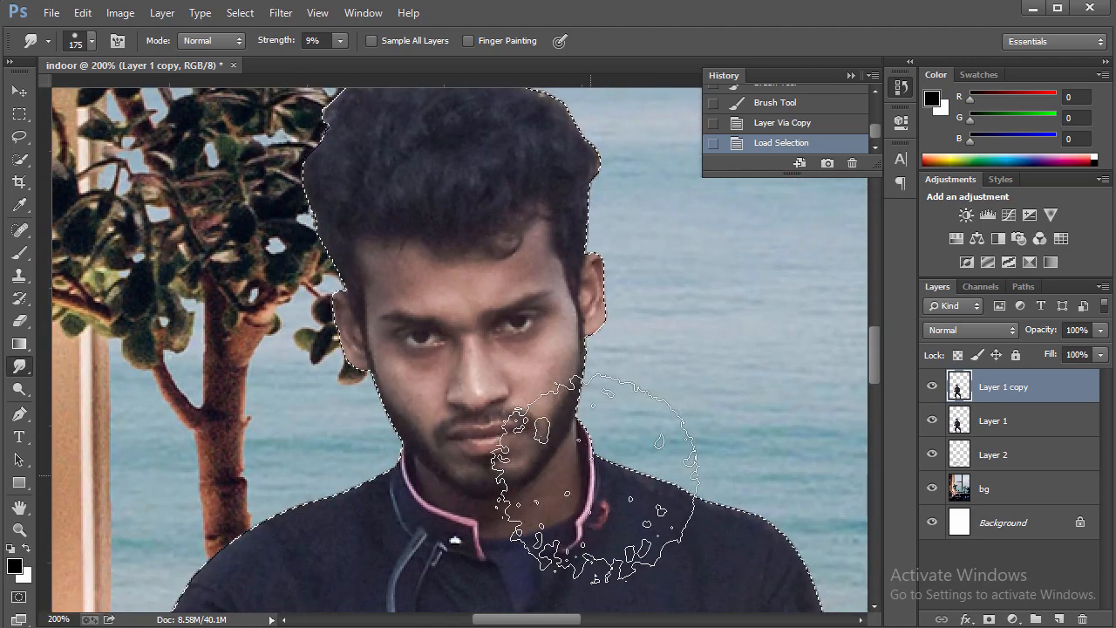
key("bracketleft")
key("bracketleft")
key("bracketleft")
key("bracketleft")
key("bracketleft")
key("bracketleft")
key("bracketleft")
key("bracketleft")
key("bracketleft")
key("bracketleft")
key("bracketleft")
key("bracketleft")
key("bracketleft")
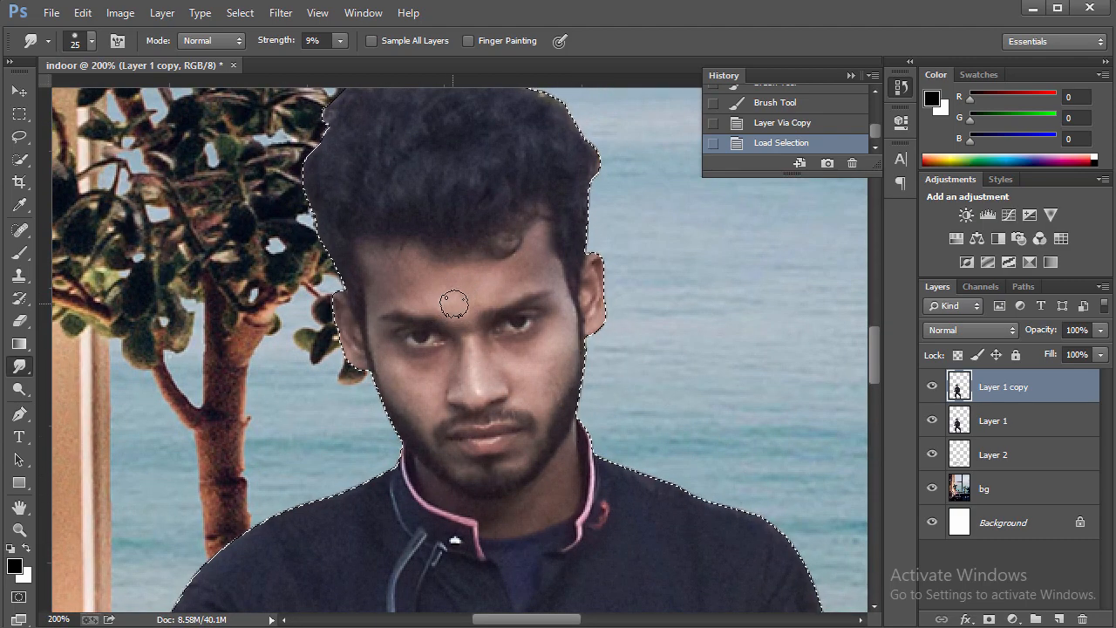
key("bracketleft")
key("bracketright")
left_click_drag(478, 291, 488, 286)
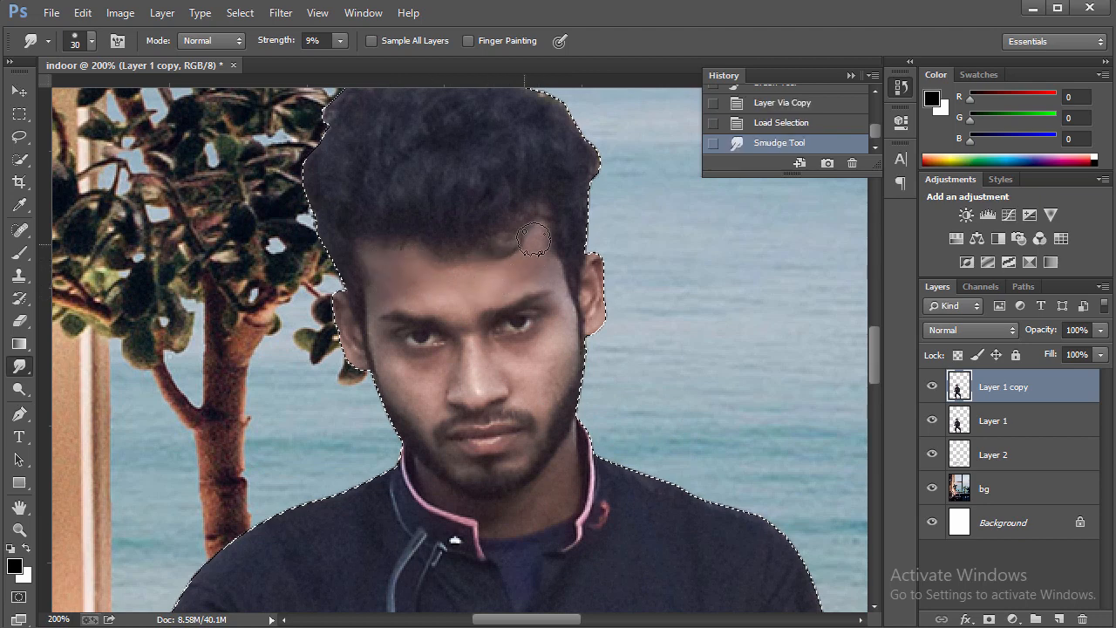
Smudge the skin on the man's cheeks and under his eyes smooth with a 20 to 30 px brush.
mouse_move(390, 352)
left_mouse_down()
mouse_move(438, 325)
mouse_move(377, 316)
left_mouse_up()
key("bracketleft")
key("bracketright")
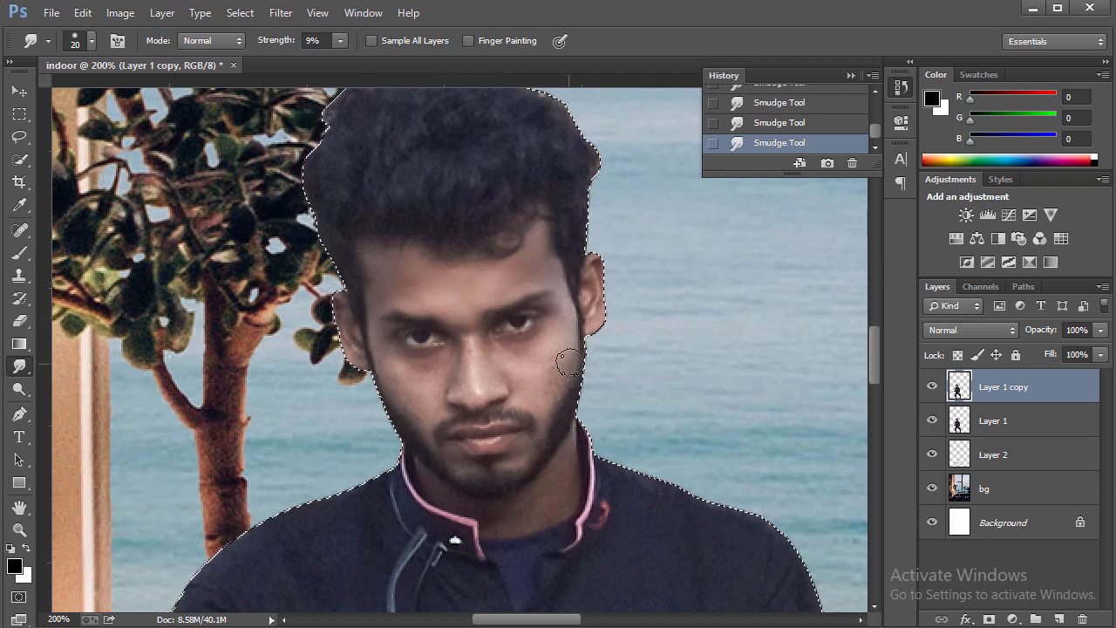
mouse_move(569, 362)
left_mouse_down()
mouse_move(549, 384)
mouse_move(534, 381)
mouse_move(534, 343)
mouse_move(553, 371)
left_mouse_up()
key("bracketleft")
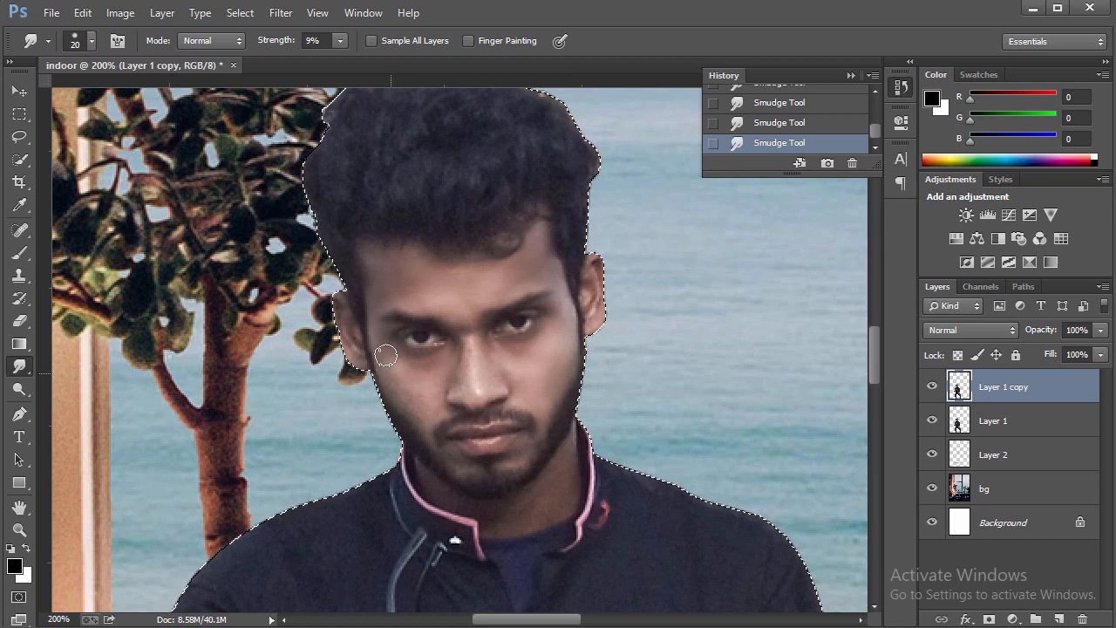
key("bracketright")
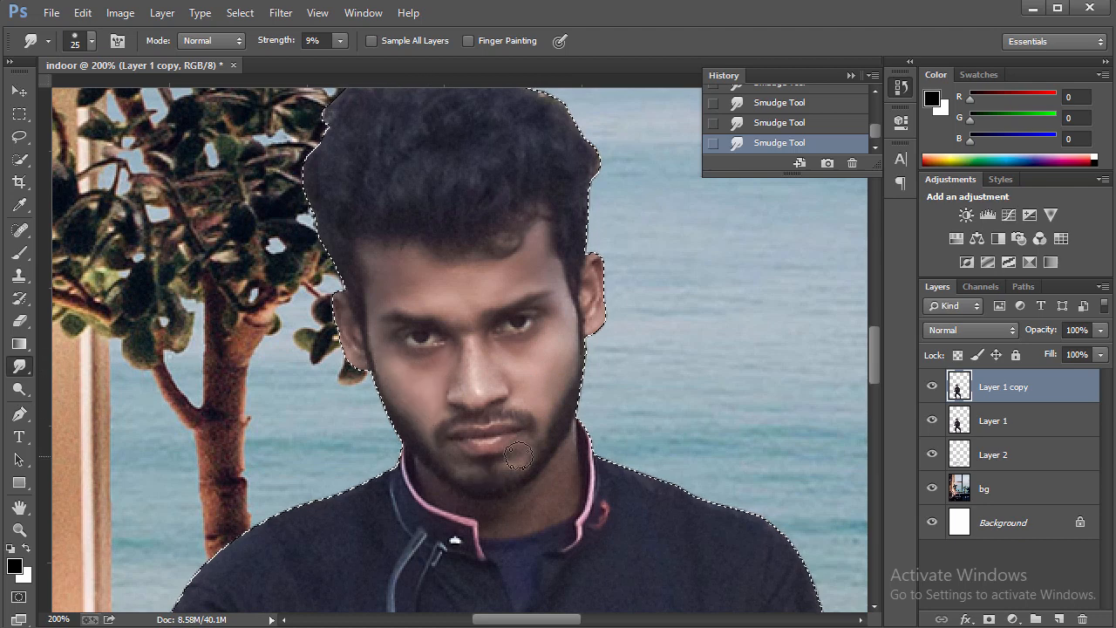
Smudge the skin around the man's mouth, jaw, ear and neck smooth, varying the brush between about 15 and 25 px.
key("bracketleft")
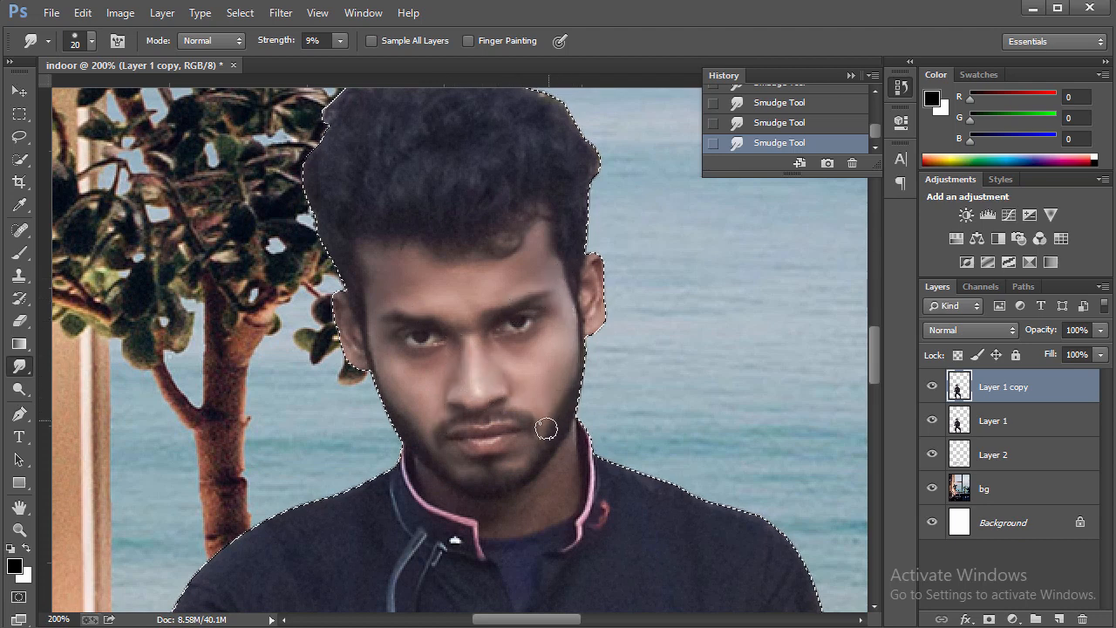
key("bracketright")
key("bracketright")
key("bracketleft")
key("bracketleft")
key("bracketleft")
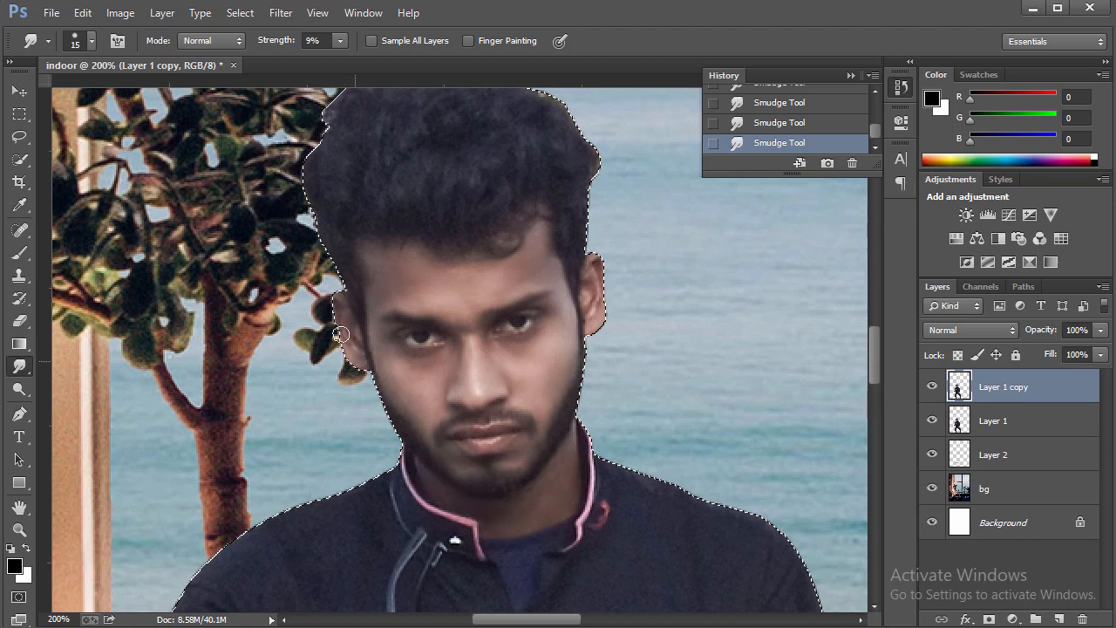
key("bracketright")
scroll(797, 431, "down", 1)
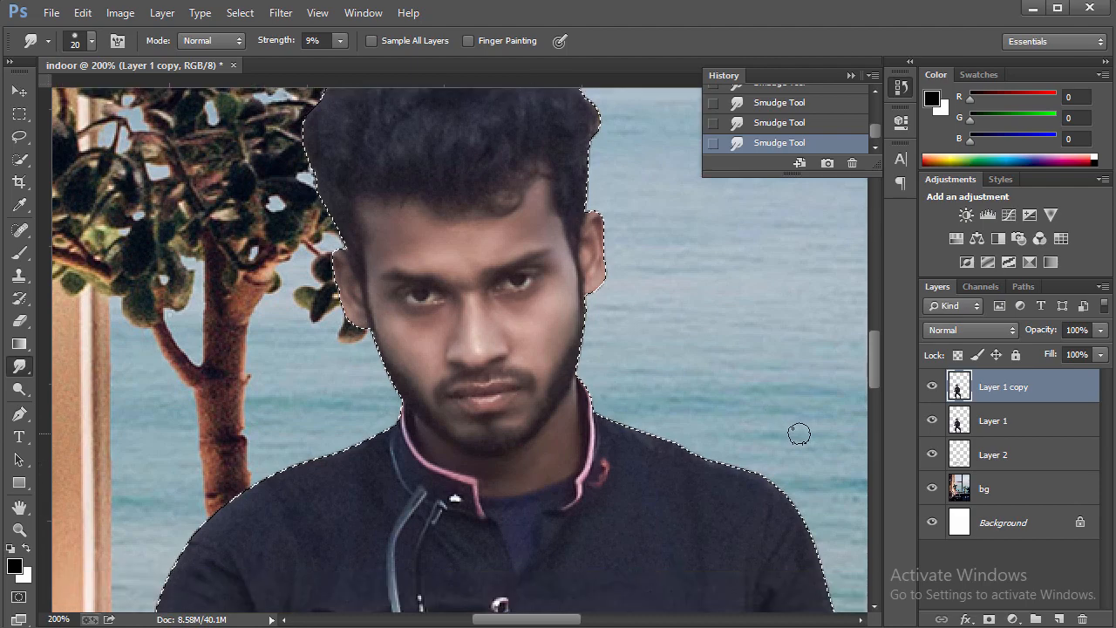
Smudge the skin of the man's resting forearm and hand smooth with a 30 to 35 px brush at 9% strength.
left_click_drag(873, 371, 874, 447)
left_click_drag(546, 620, 565, 624)
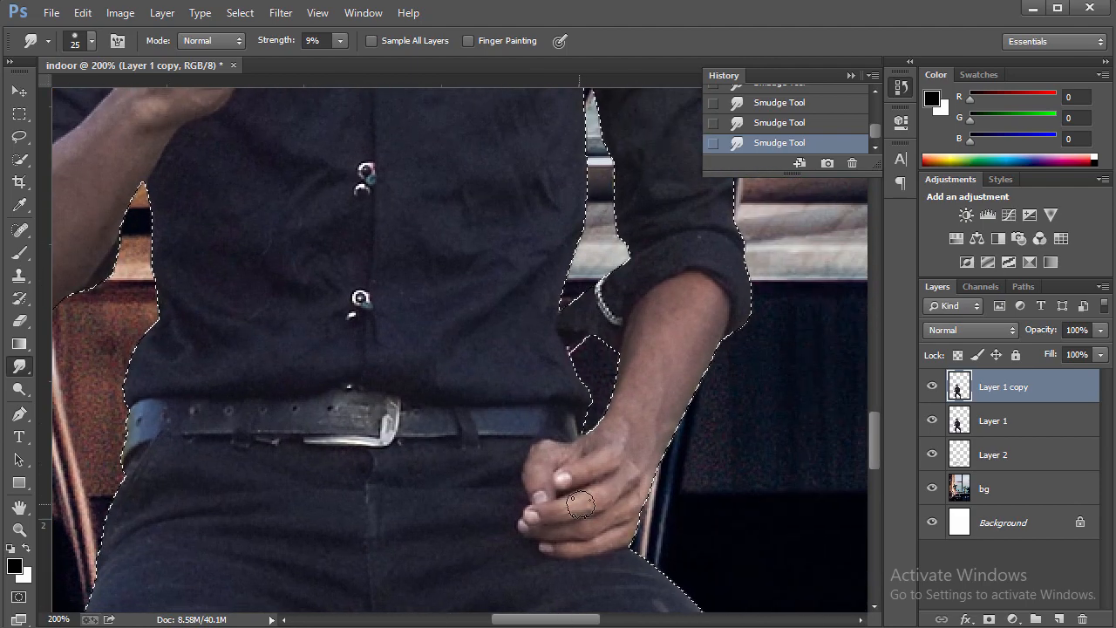
key("bracketright")
key("bracketright")
key("bracketright")
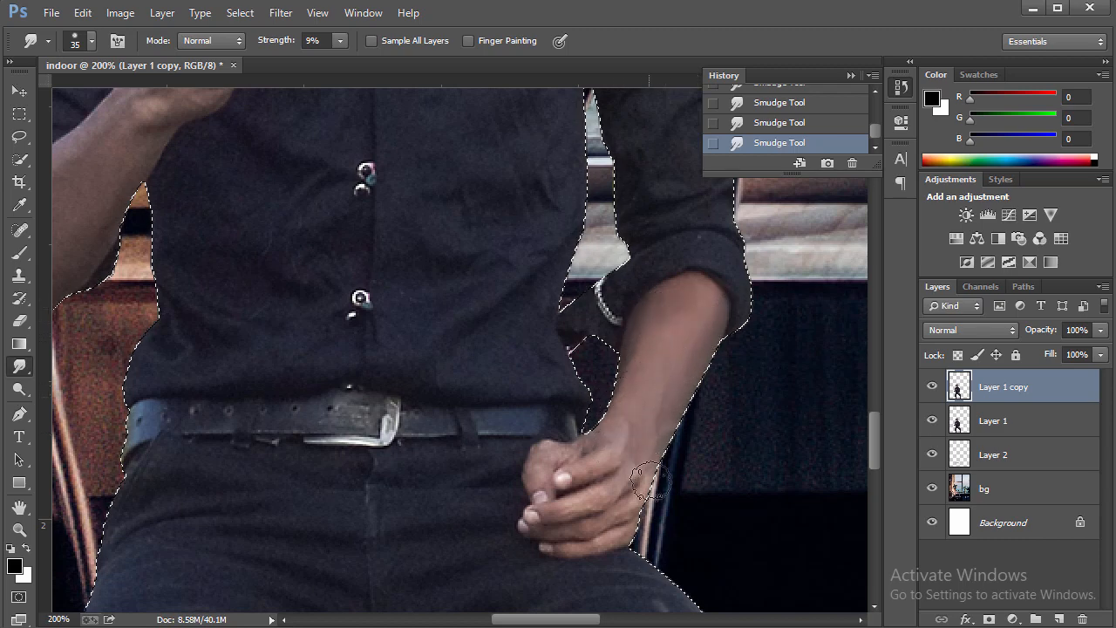
key("bracketleft")
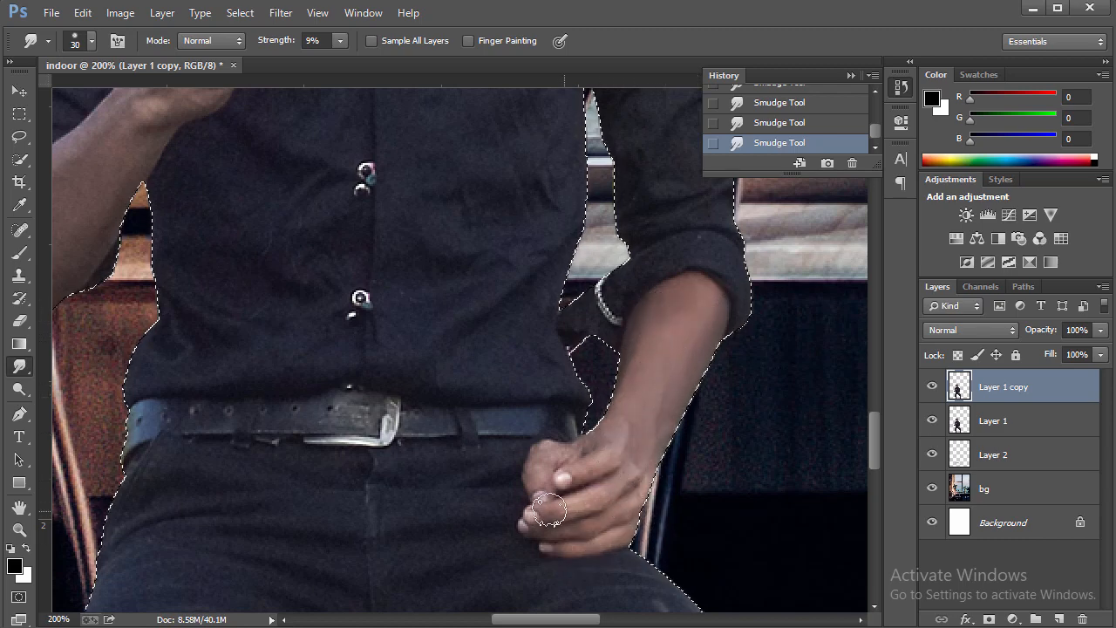
Smudge the raised forearm, wrist and hand holding the glasses smooth, varying the brush between about 25 and 50 px.
scroll(131, 336, "up", 3)
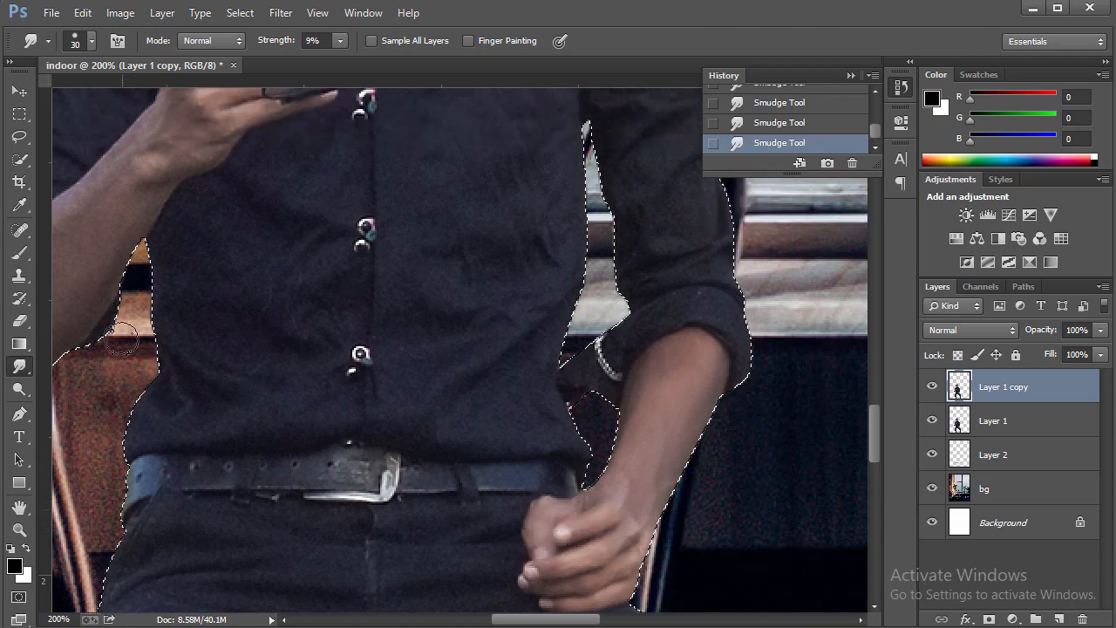
scroll(123, 336, "left", 7)
scroll(136, 317, "up", 2)
key("bracketright")
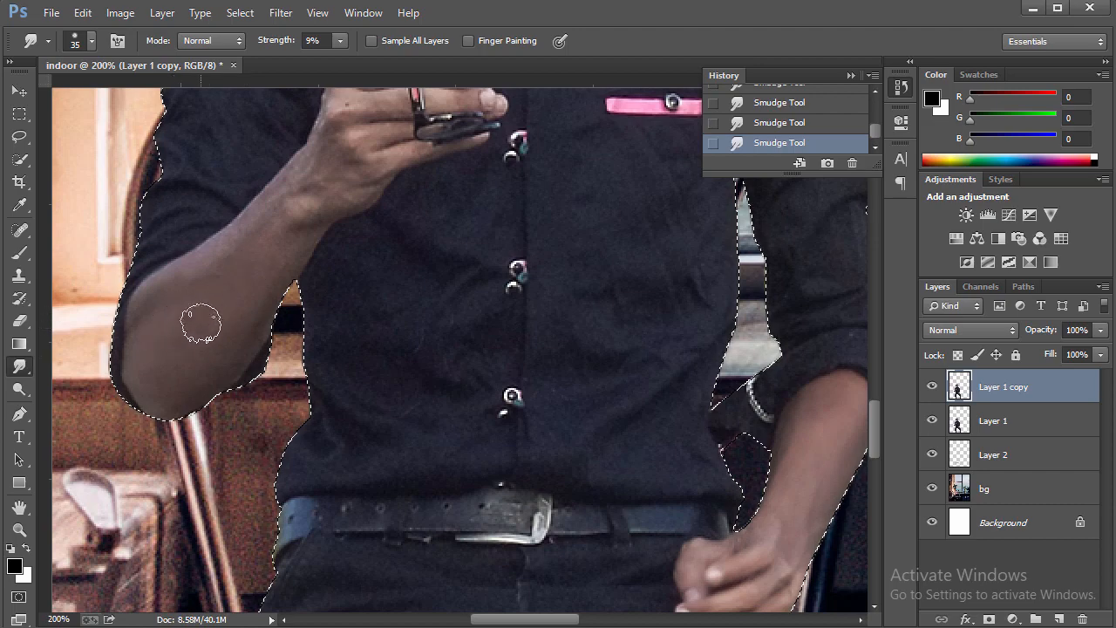
key("bracketright")
key("bracketright")
scroll(249, 279, "up", 3)
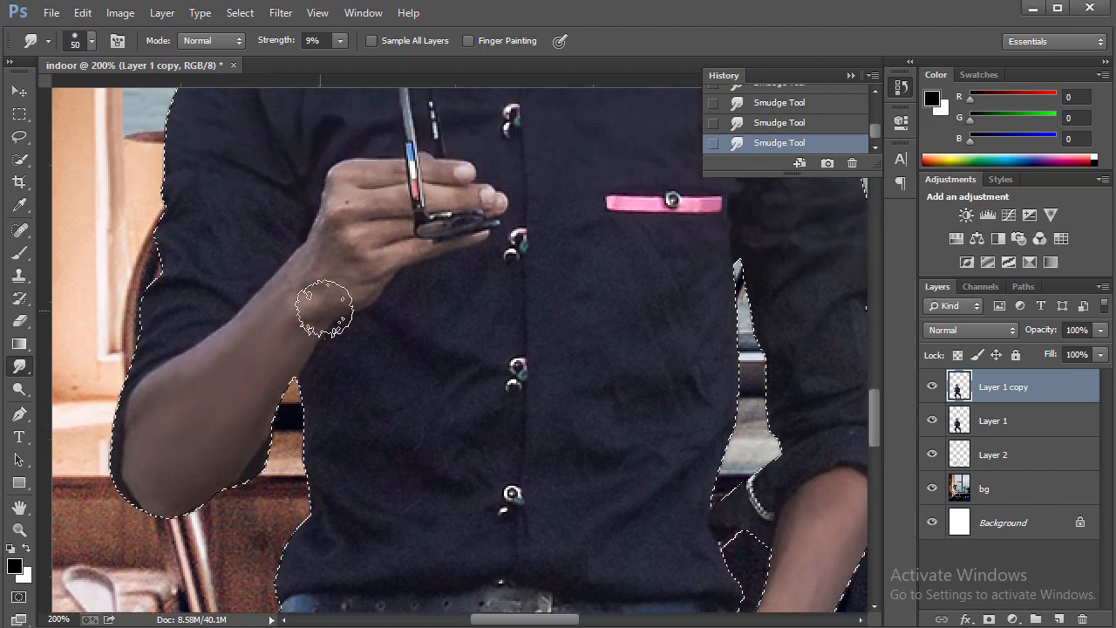
key("bracketleft")
key("bracketleft")
key("bracketleft")
key("bracketleft")
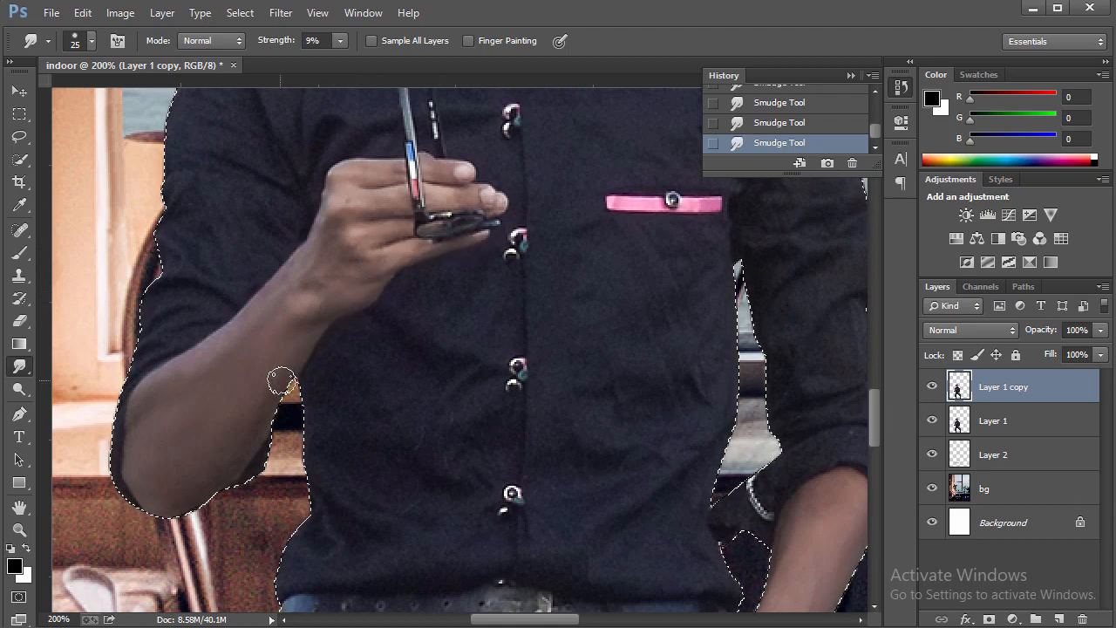
Clear the selection around the man and choose the 172 px scattered-dot brush tip for the Smudge tool.
key("ctrl+minus")
key("ctrl+minus")
key("ctrl+minus")
key("ctrl+minus")
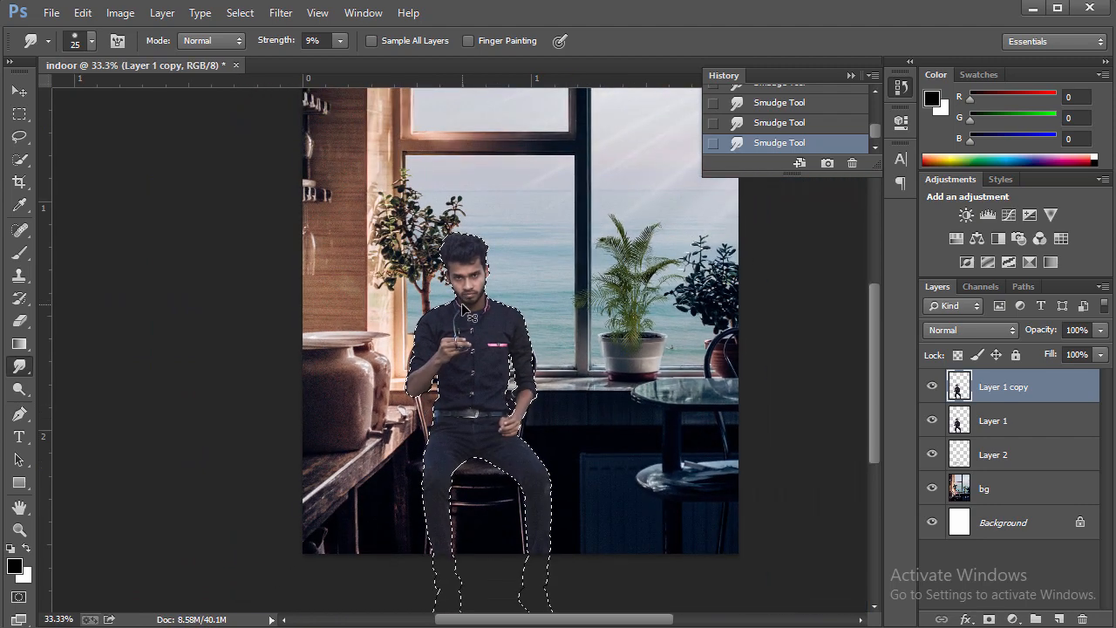
key("ctrl+d")
scroll(480, 317, "up", 3)
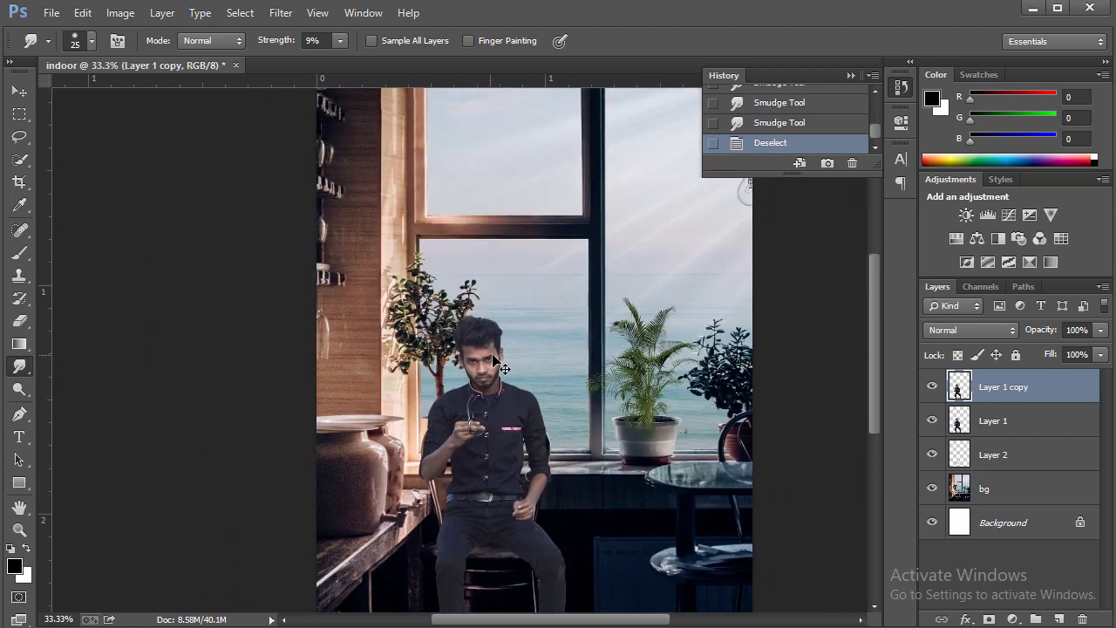
key("ctrl+plus")
key("ctrl+plus")
key("ctrl+plus")
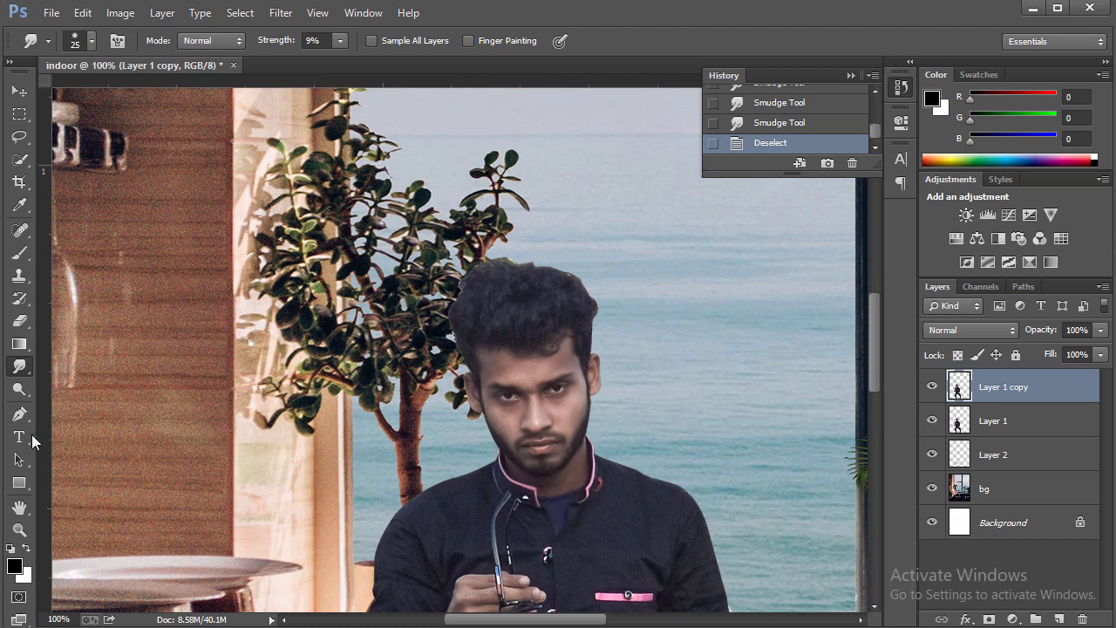
right_click(461, 322)
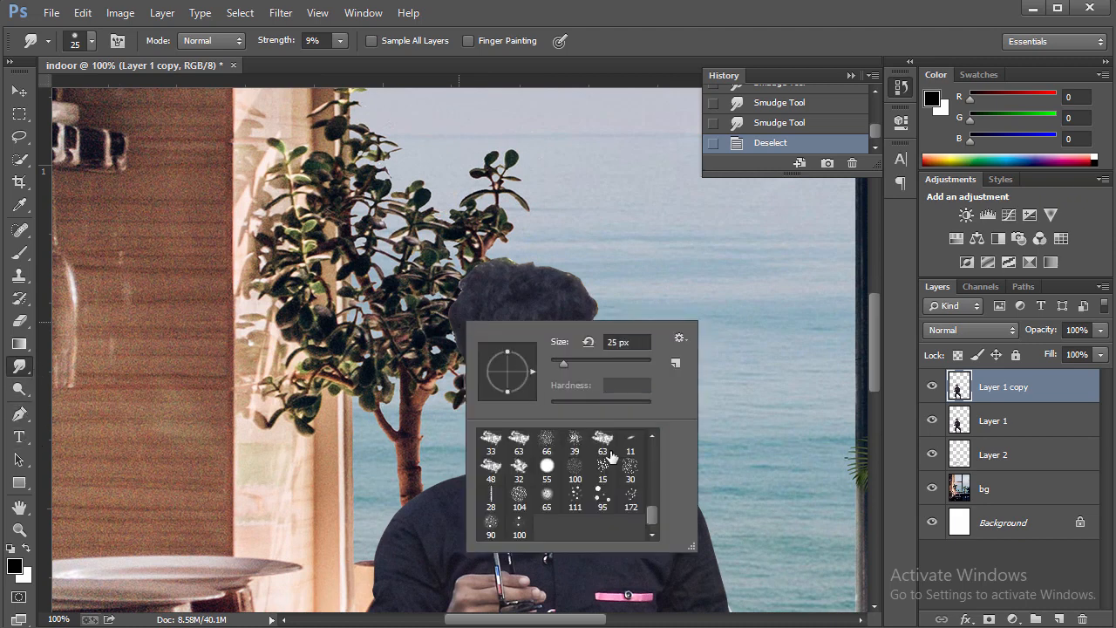
left_click(575, 497)
left_click(631, 498)
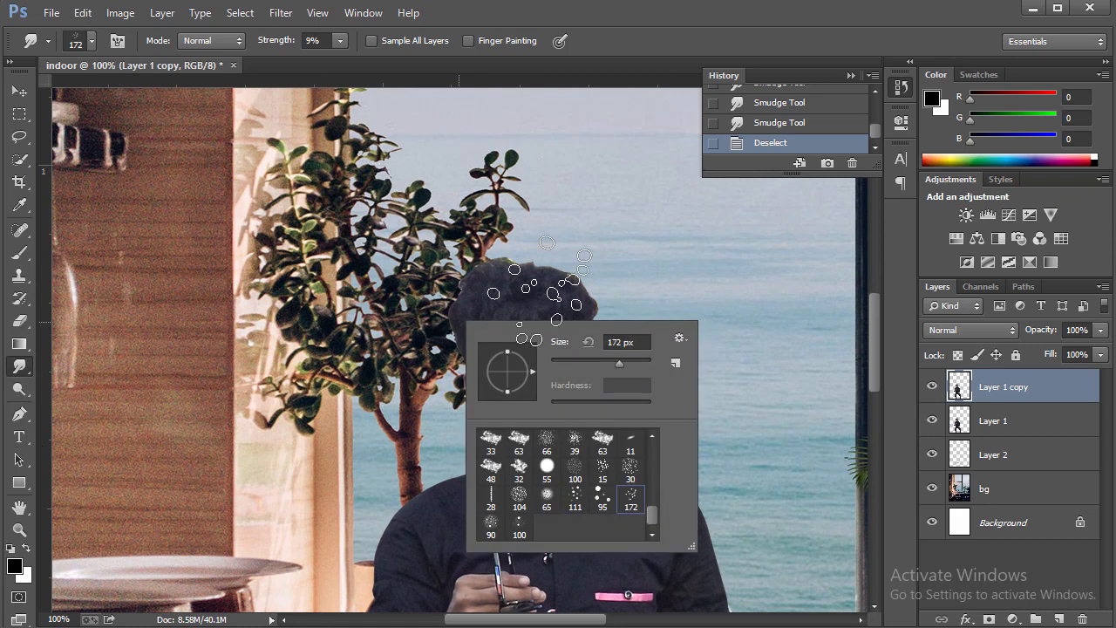
left_click(610, 30)
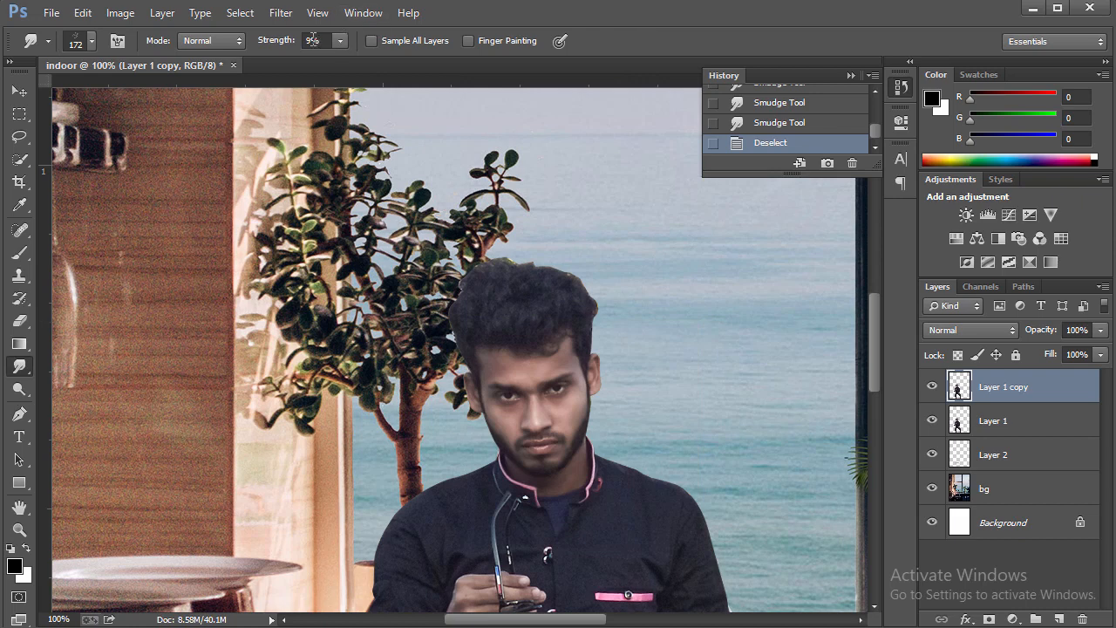
Smudge the edges of the man's hair into soft strands with the scattered-dot brush at 50 px and 39% strength.
left_click(298, 40)
type("3")
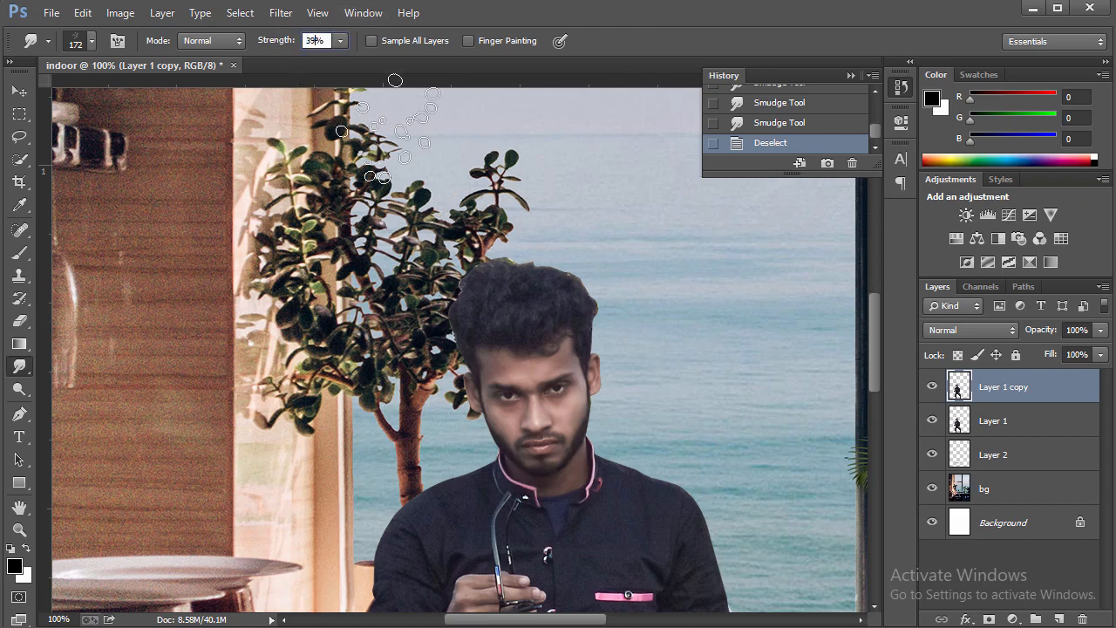
type("9")
key("Return")
key("bracketleft")
key("bracketleft")
key("bracketleft")
key("bracketleft")
key("bracketleft")
key("bracketleft")
key("bracketleft")
key("bracketleft")
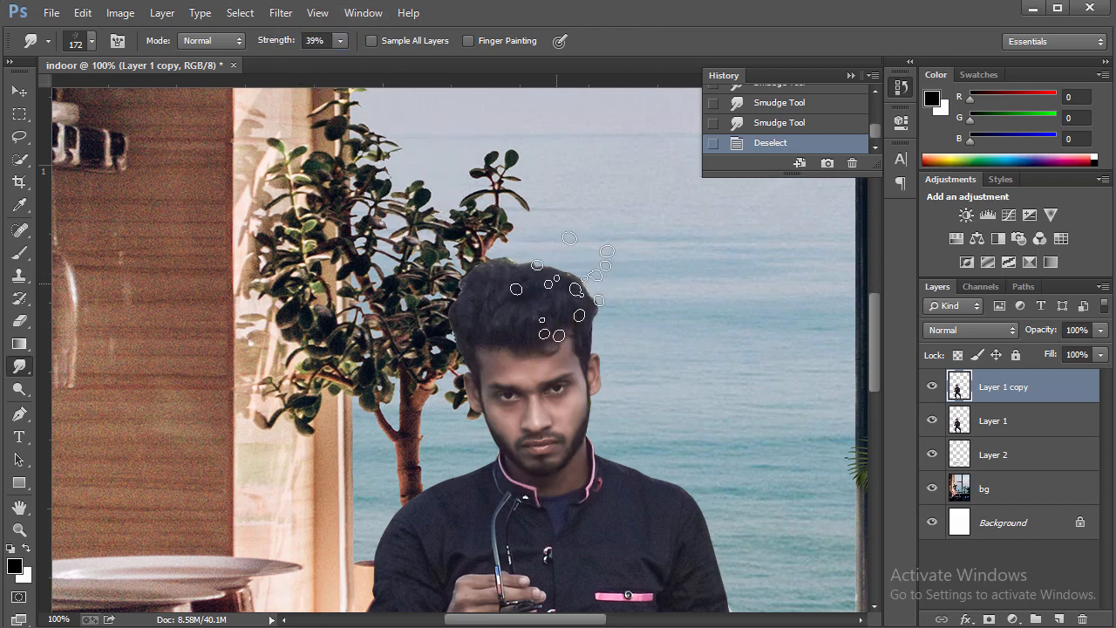
mouse_move(463, 262)
left_mouse_down()
mouse_move(483, 314)
mouse_move(459, 270)
mouse_move(483, 312)
mouse_move(487, 264)
left_mouse_up()
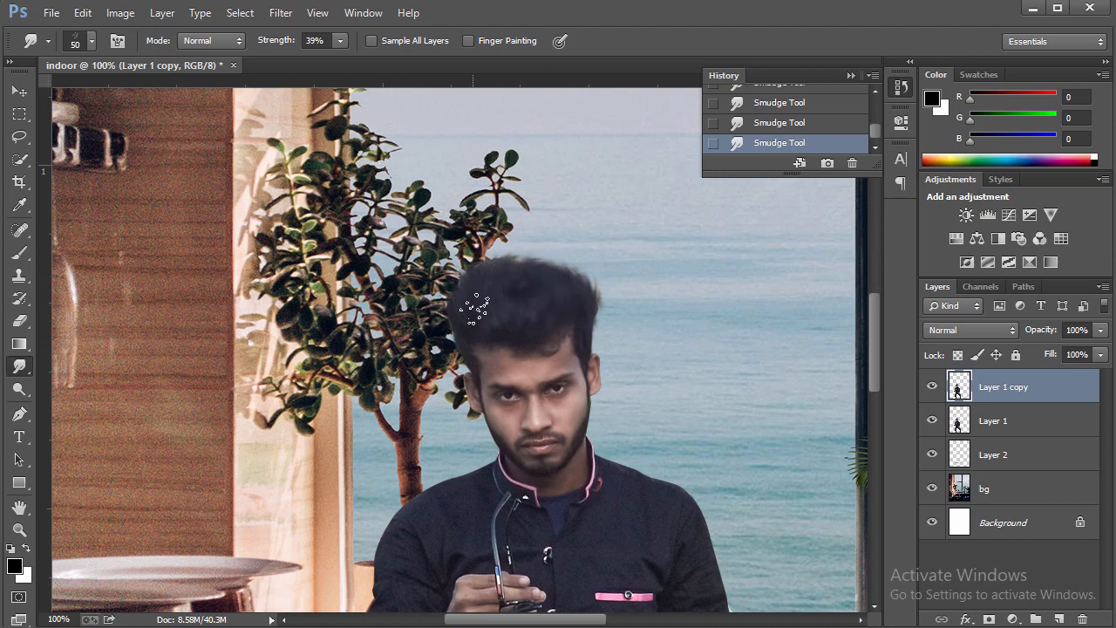
Merge the retouched Layer 1 copy with Layer 1 into a single layer of the man.
key("ctrl+minus")
key("ctrl+minus")
key("ctrl+minus")
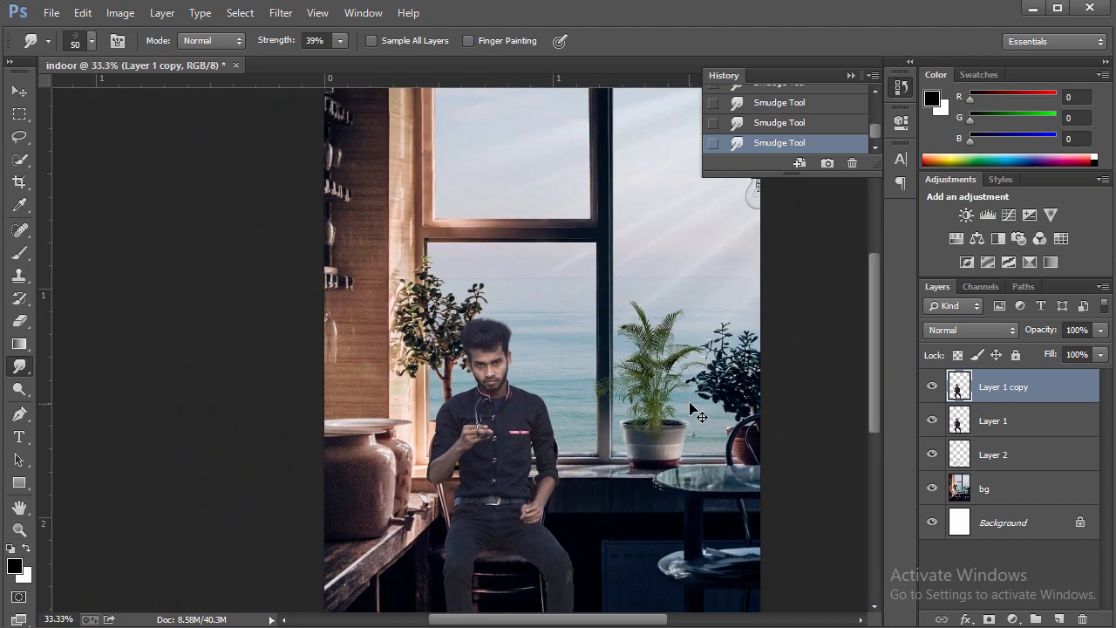
key("ctrl+minus")
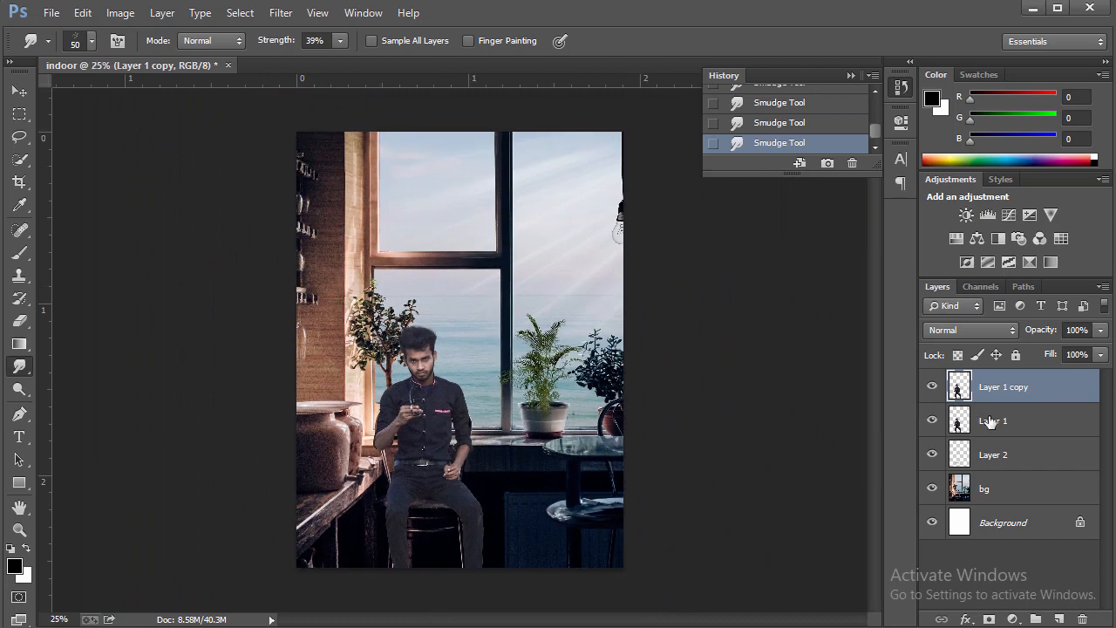
left_click(990, 422, "ctrl")
key("ctrl+e")
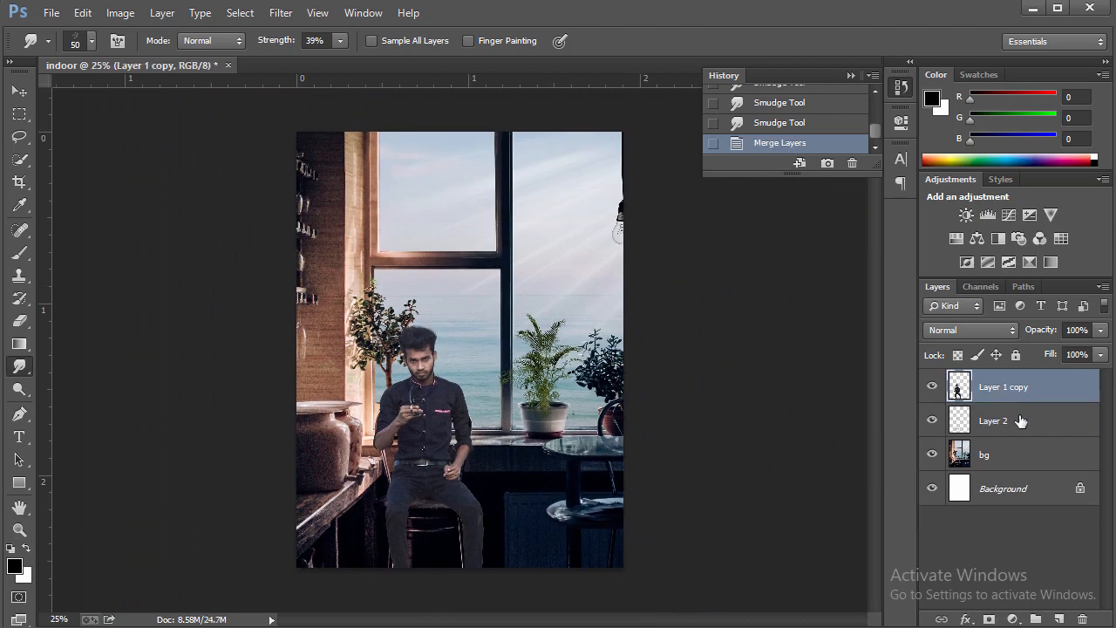
Add a new empty layer directly above the bg layer and name it light.
left_click(1032, 453)
left_click(1058, 619)
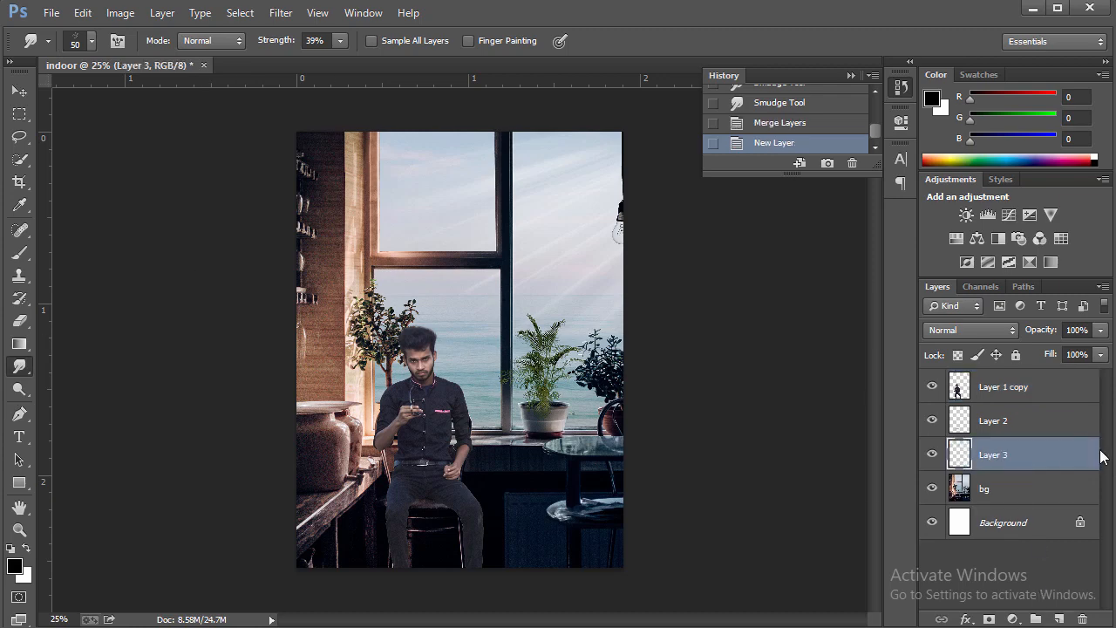
double_click(994, 455)
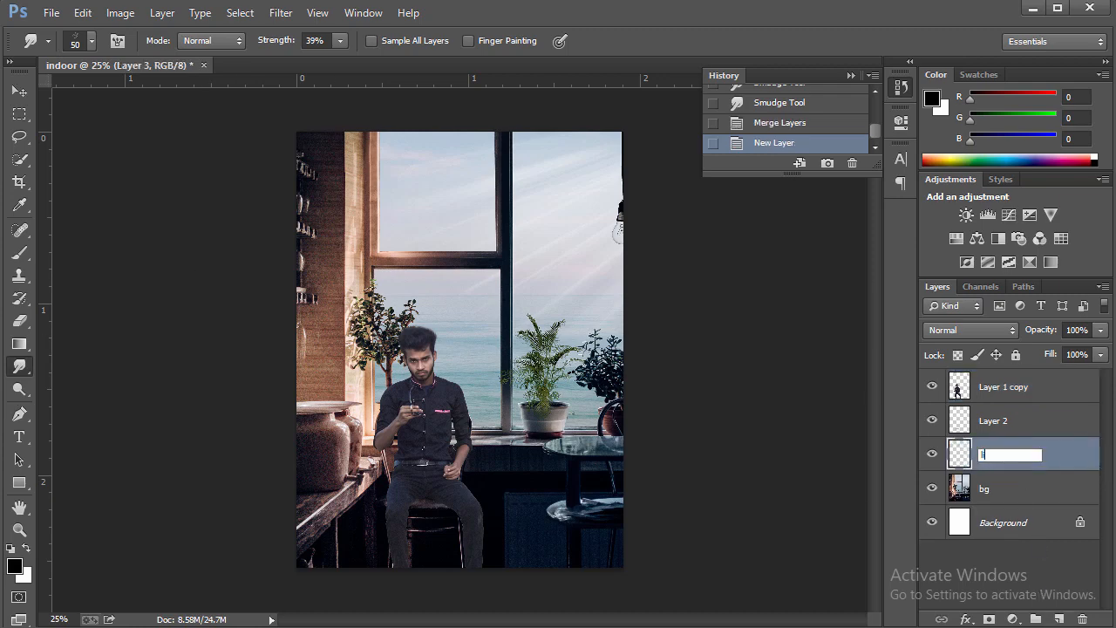
type("light")
key("Return")
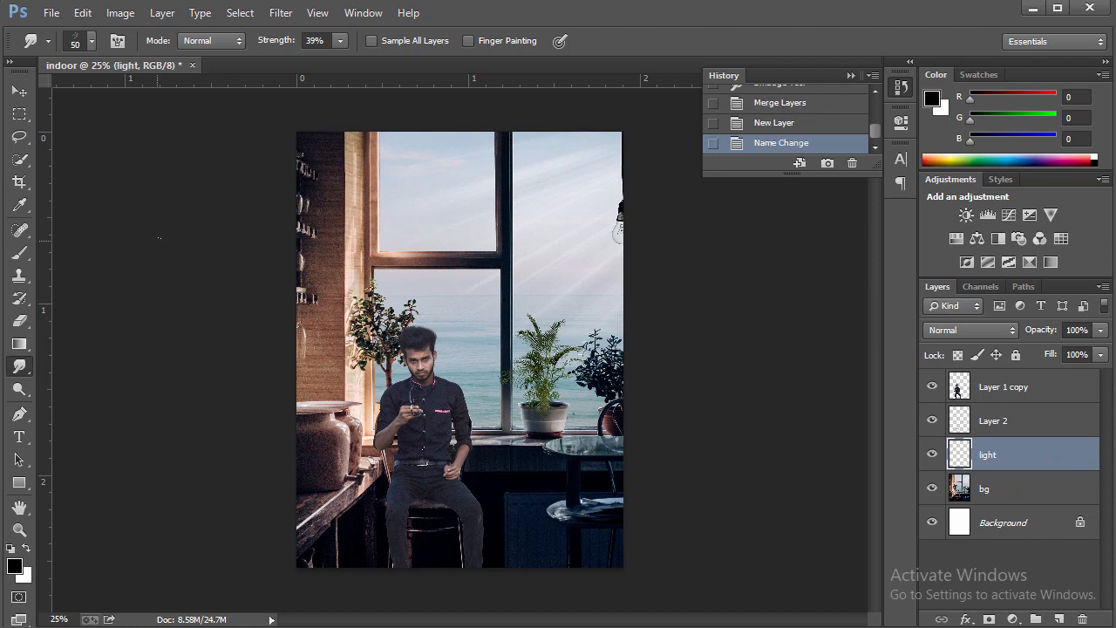
Sample the pale peach of the sunlit window frame and dab a 600 px soft glow at 100% opacity over the plant beside the man.
left_click(19, 253)
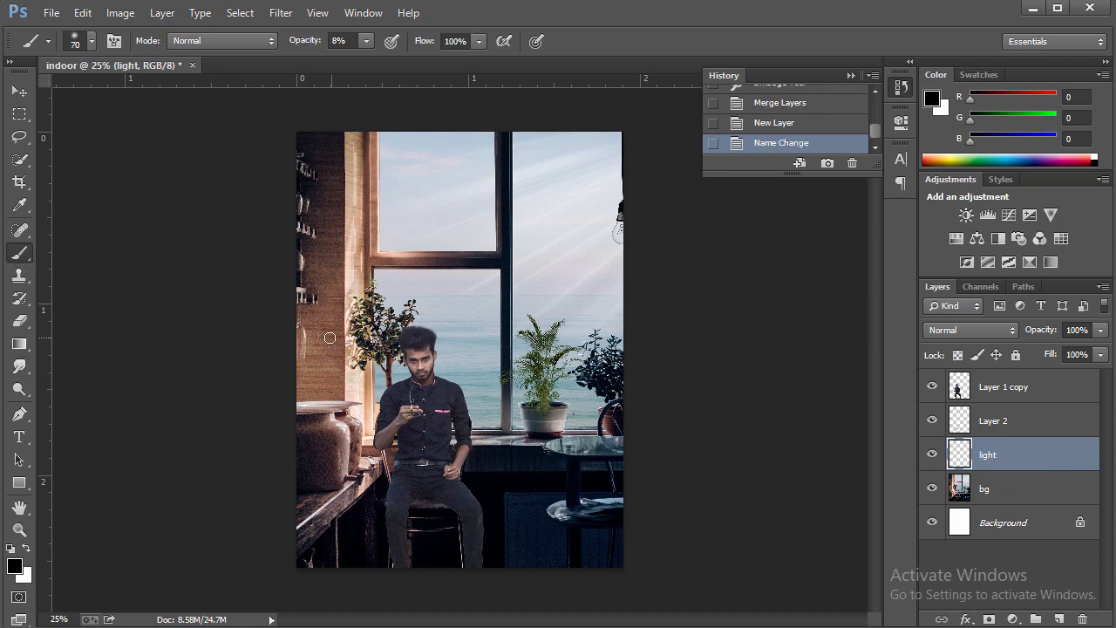
left_click(355, 383, "alt")
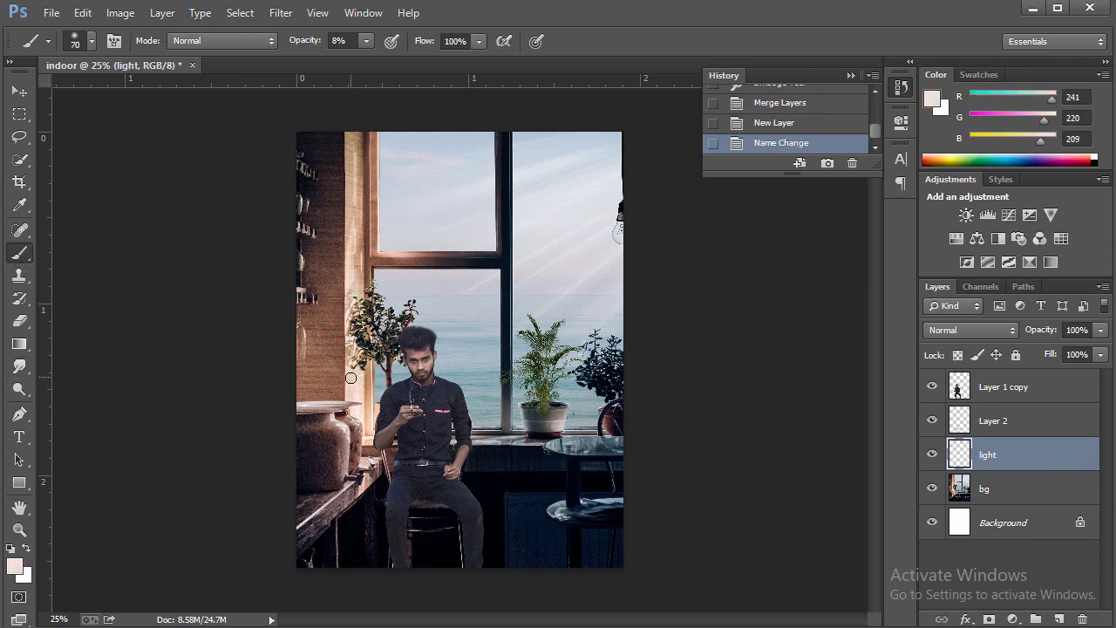
left_click_drag(301, 41, 454, 77)
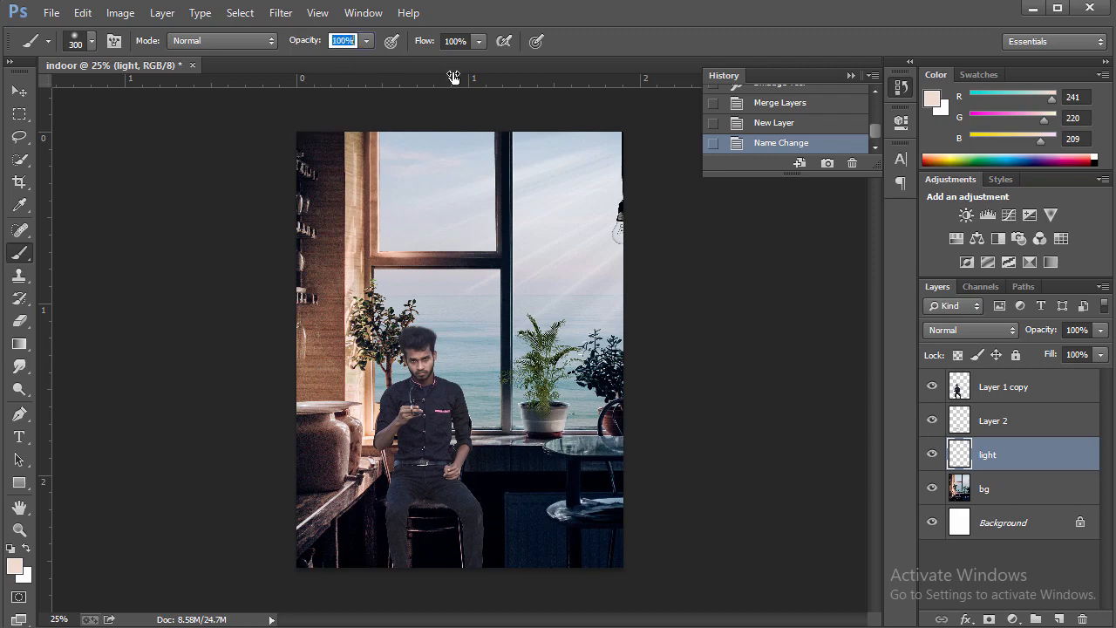
key("bracketright")
key("bracketright")
key("bracketright")
left_click(362, 344)
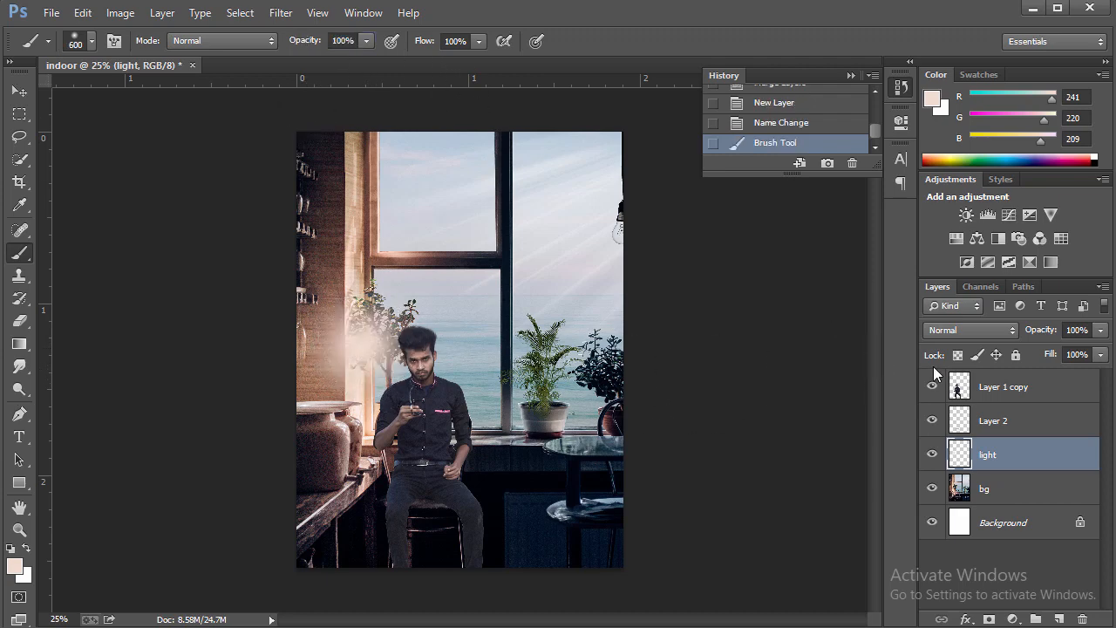
Set the light layer to Screen blending at 57% opacity and nudge the glow slightly down toward the man's shoulder.
left_click(950, 329)
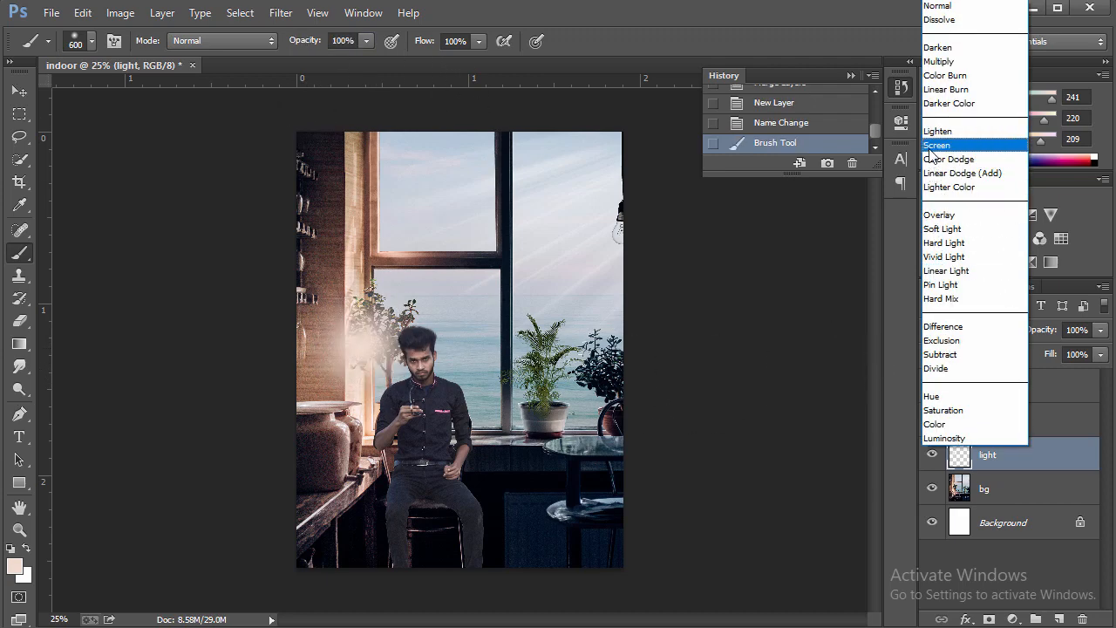
left_click(946, 141)
left_click_drag(1041, 334, 1004, 339)
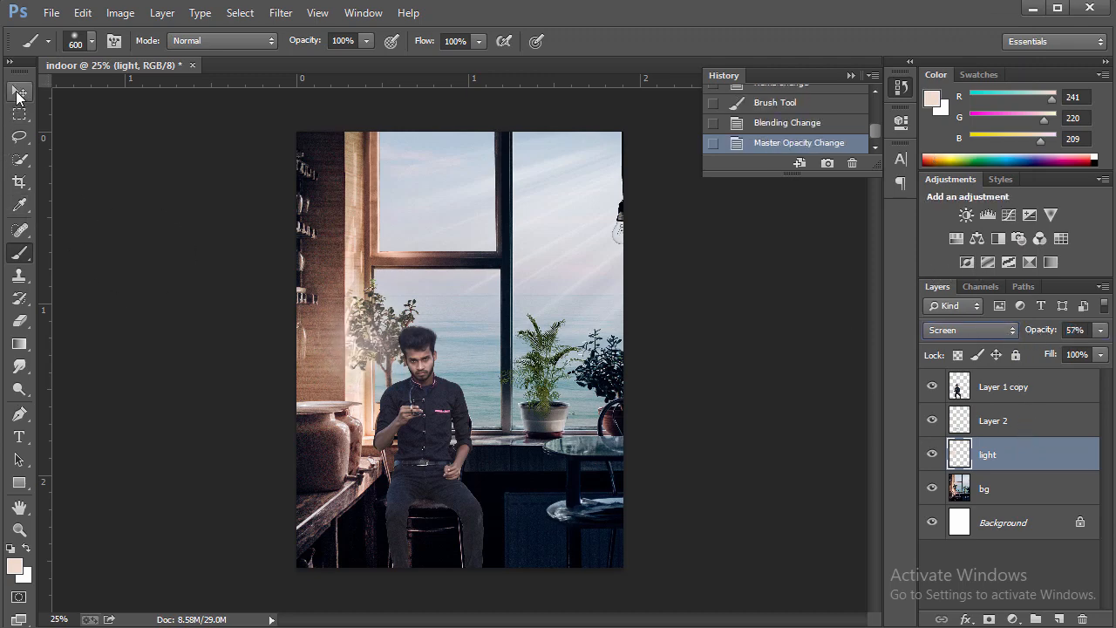
key("v")
mouse_move(359, 375)
left_mouse_down()
mouse_move(362, 351)
mouse_move(365, 383)
left_mouse_up()
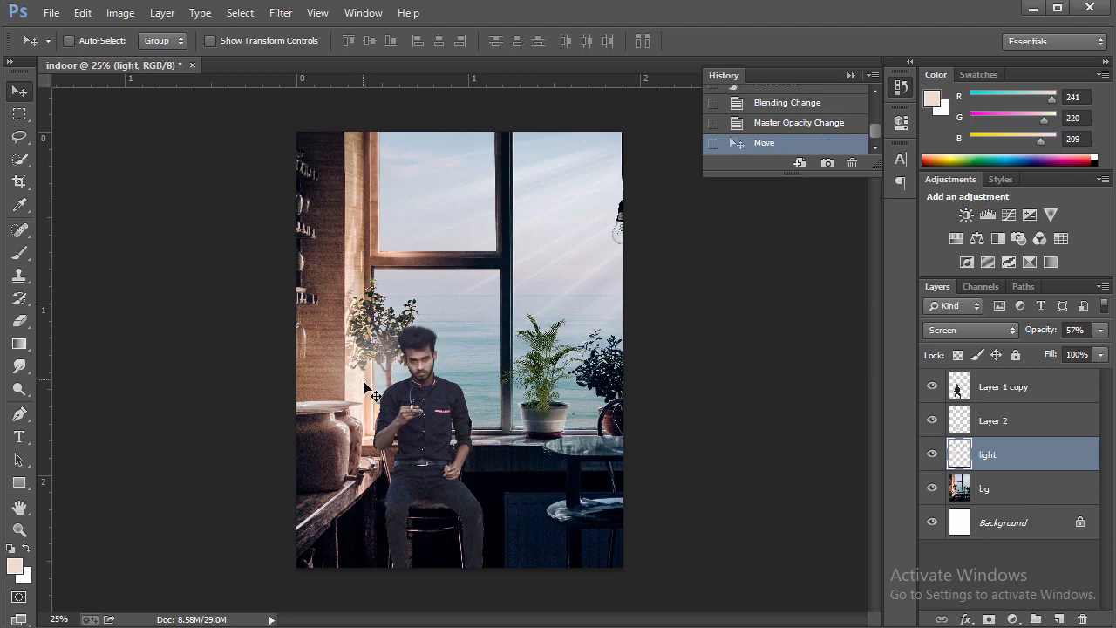
Group the man's layer with Layer 2 and add a new layer above the group as a clipping mask.
left_click(1015, 395)
left_click(1014, 425, "ctrl")
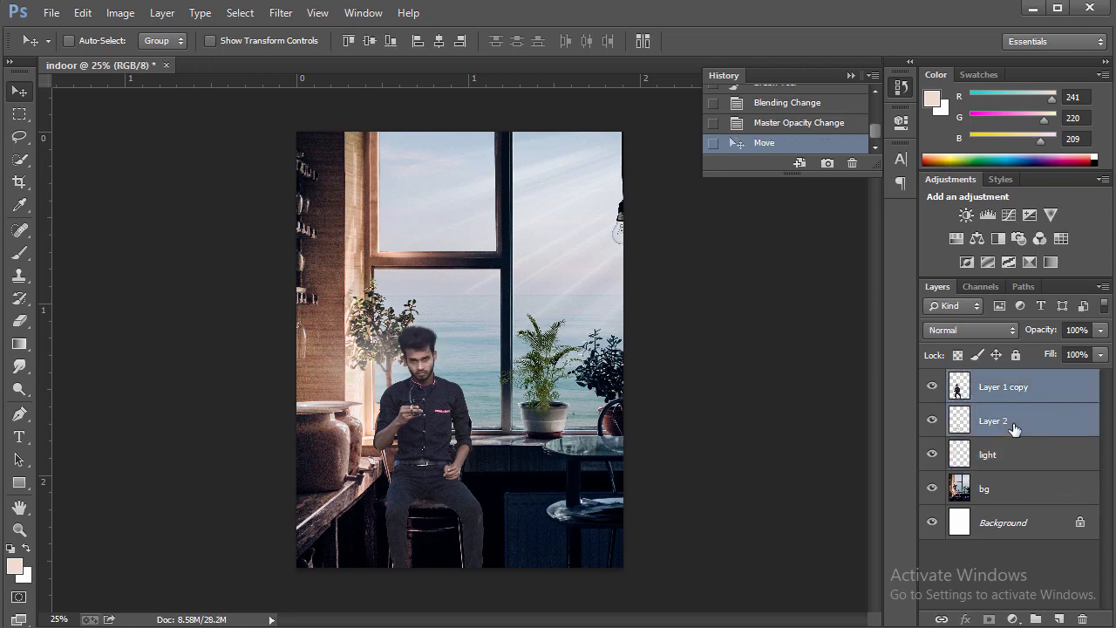
key("ctrl+g")
left_click(1060, 619)
right_click(1014, 398)
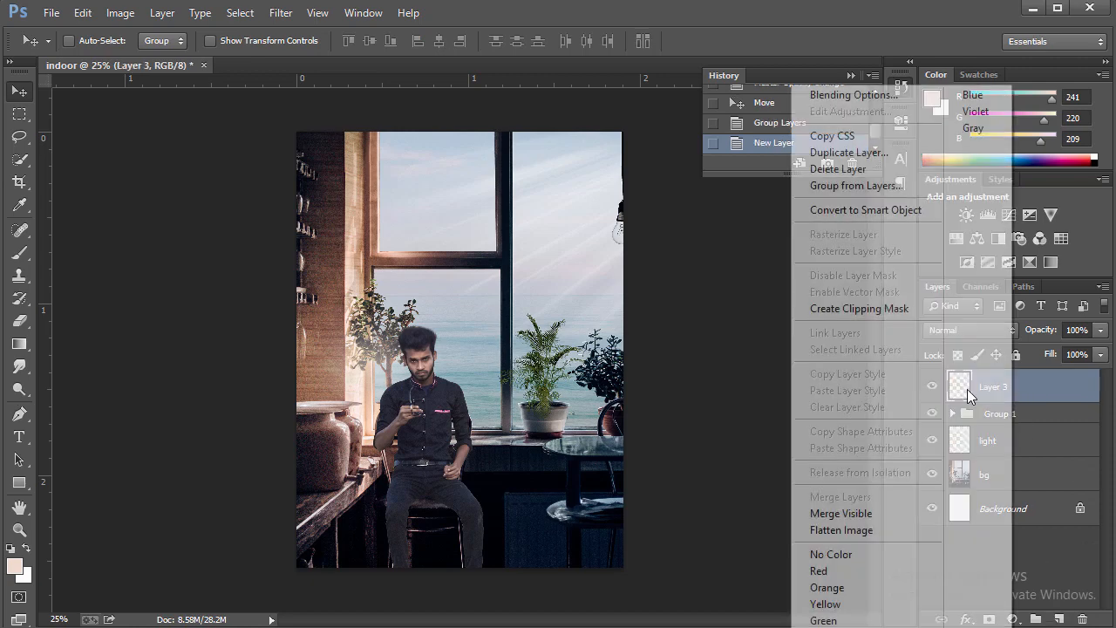
left_click(1003, 309)
Dab pale peach light on the clipped layer beside the man's window-frame-side shoulder with a 250 px soft brush at 100% opacity.
left_click(19, 253)
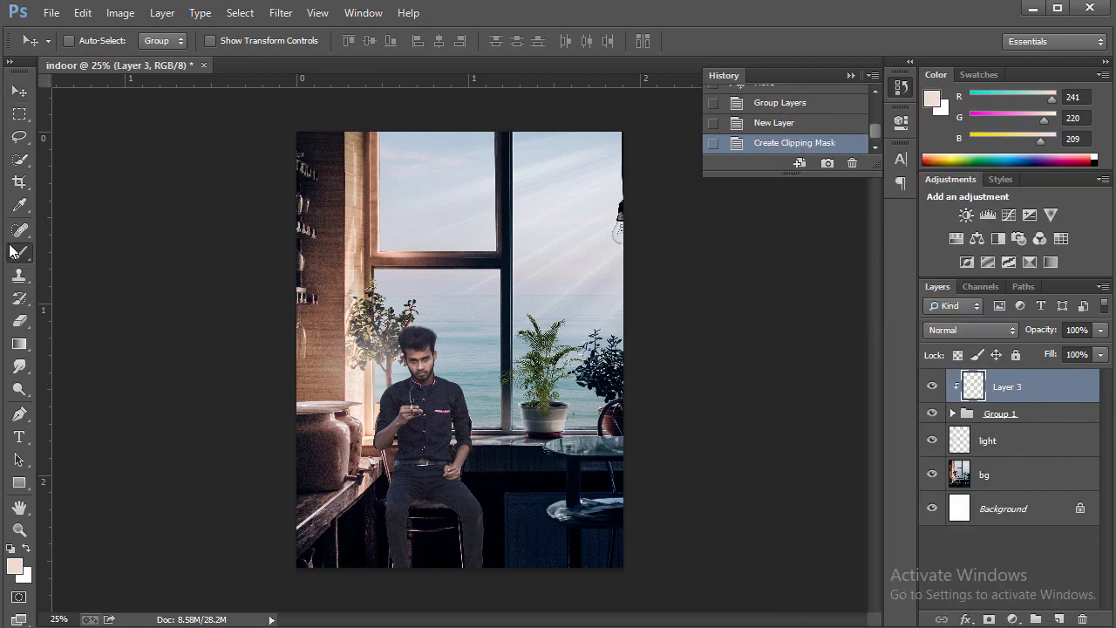
key("bracketleft")
key("bracketleft")
key("bracketleft")
key("bracketleft")
key("bracketleft")
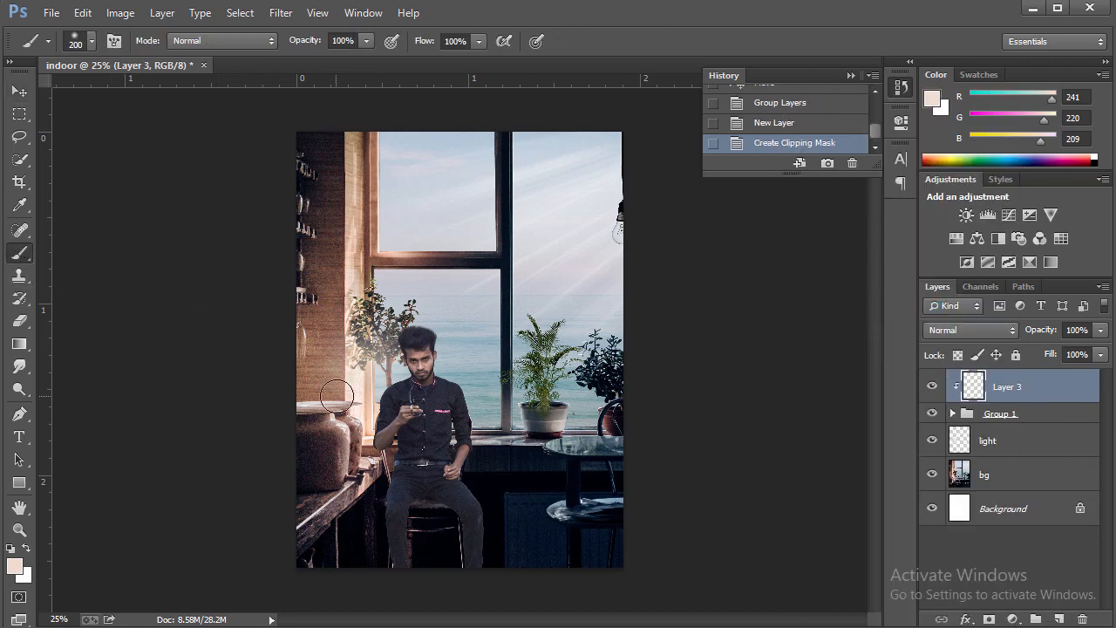
key("ctrl+plus")
key("bracketright")
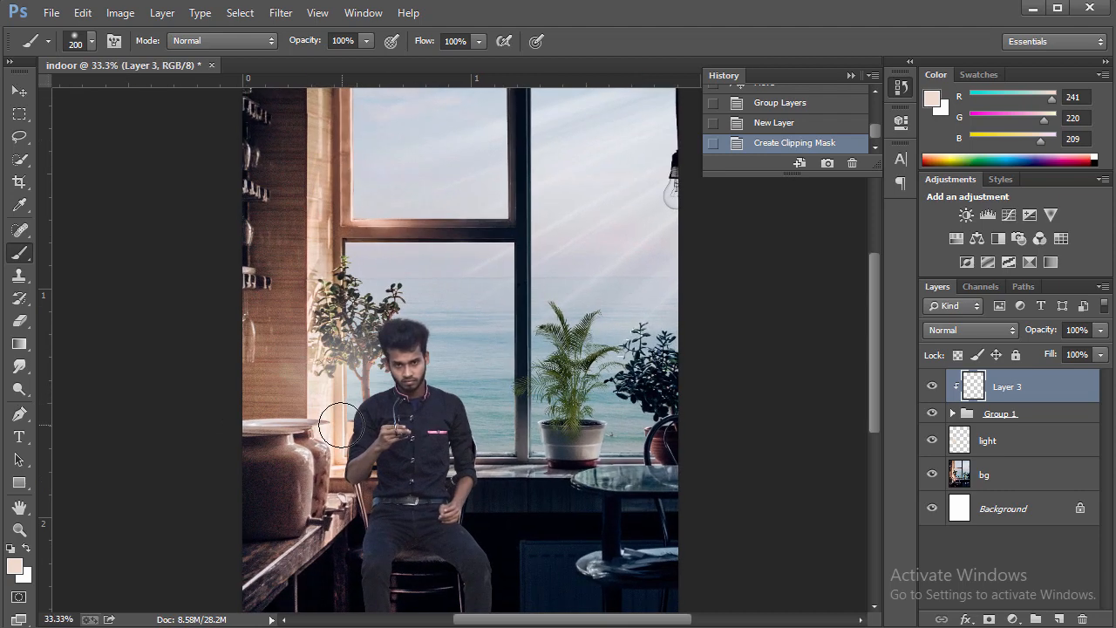
left_click(320, 422)
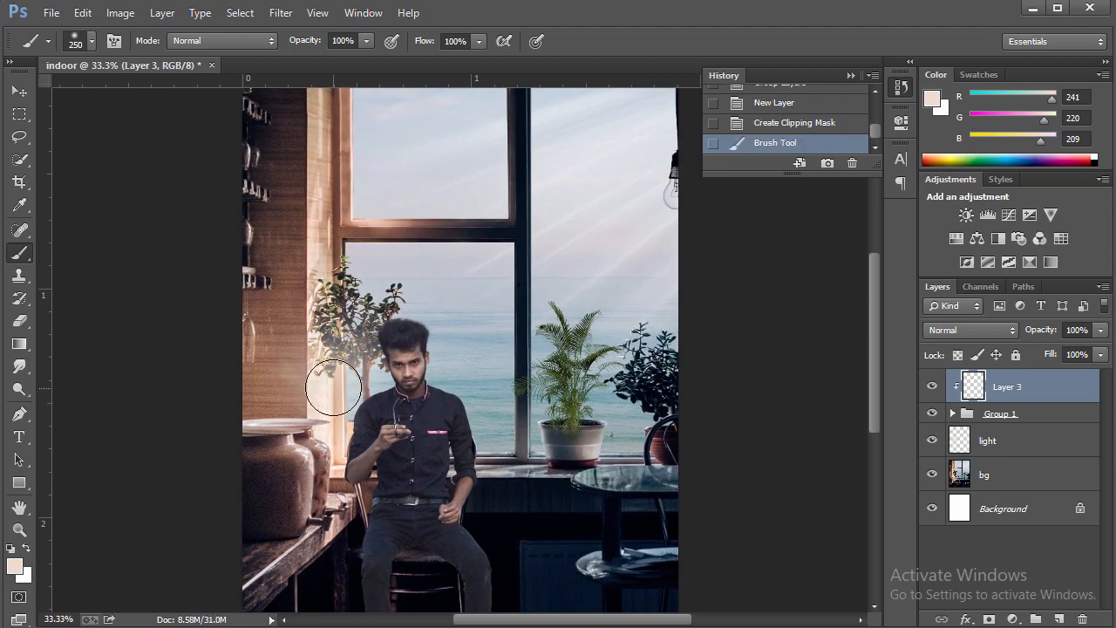
Dab more pale peach light around both of the man's shoulders on the clipped layer, reducing the soft brush to 200 px.
left_click(341, 382)
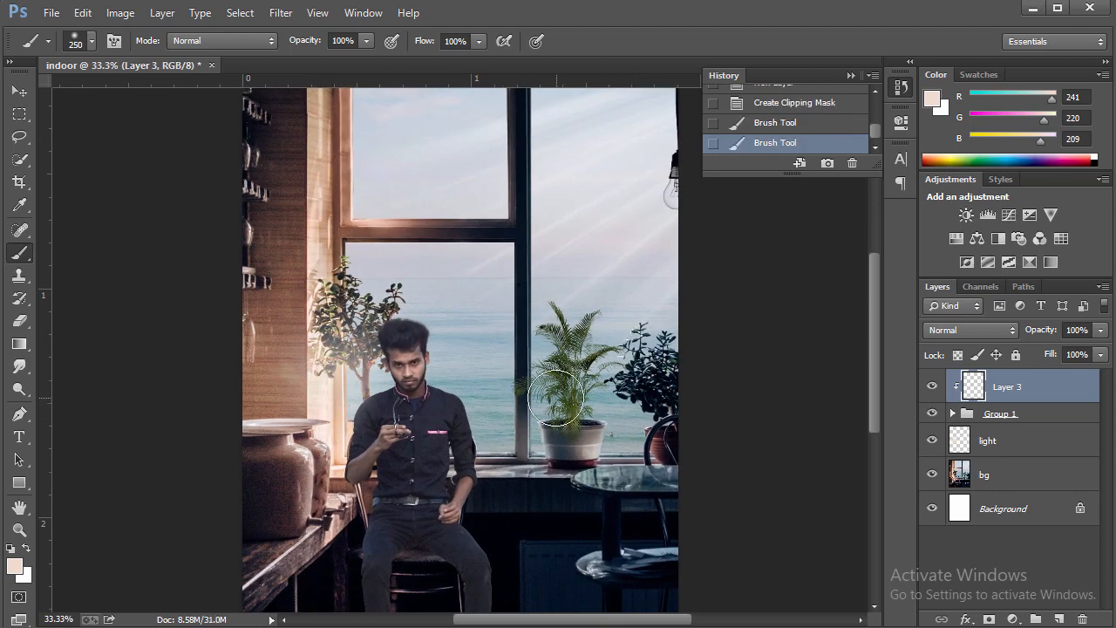
left_click(475, 417)
key("bracketleft")
left_click(466, 376)
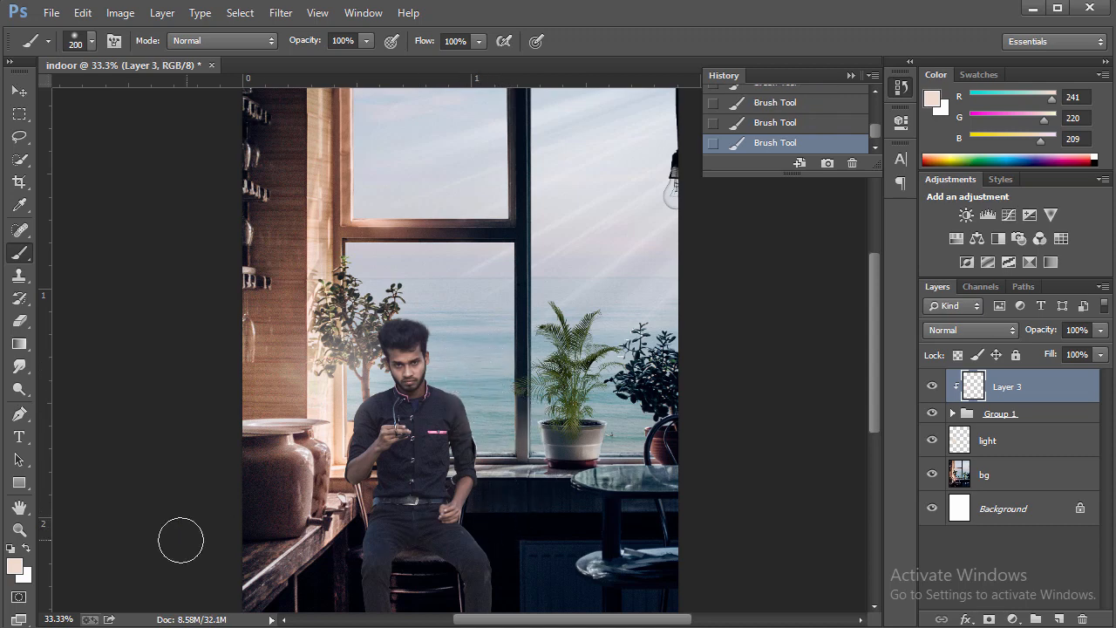
Set the clipped light layer, Layer 3, to Screen blending.
left_click(19, 529)
right_click(544, 387)
left_click(563, 399)
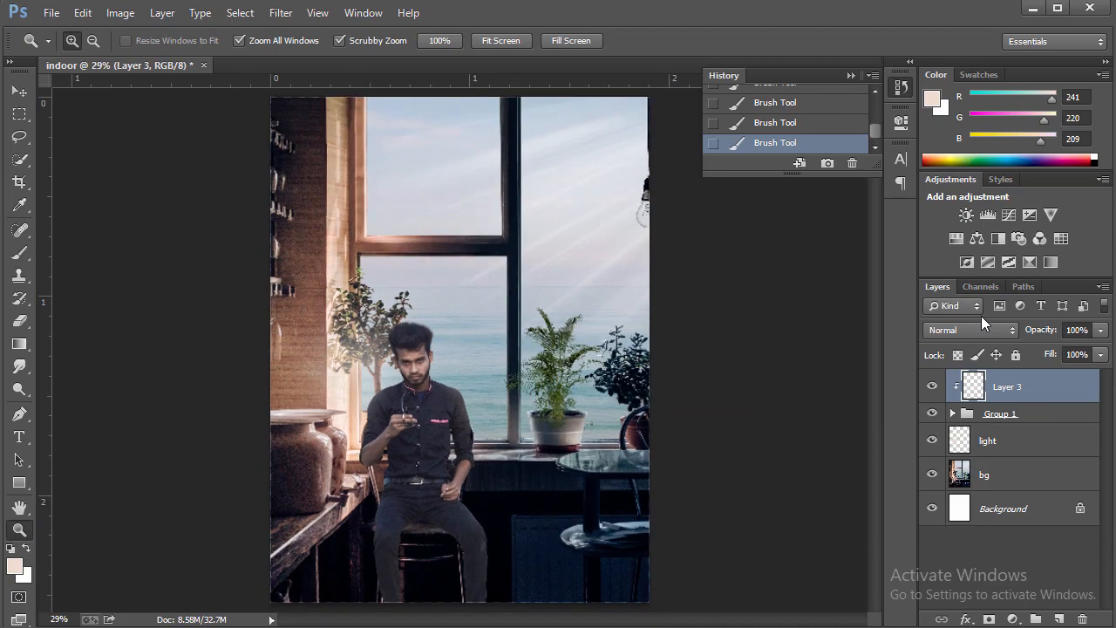
left_click(973, 329)
left_click(937, 145)
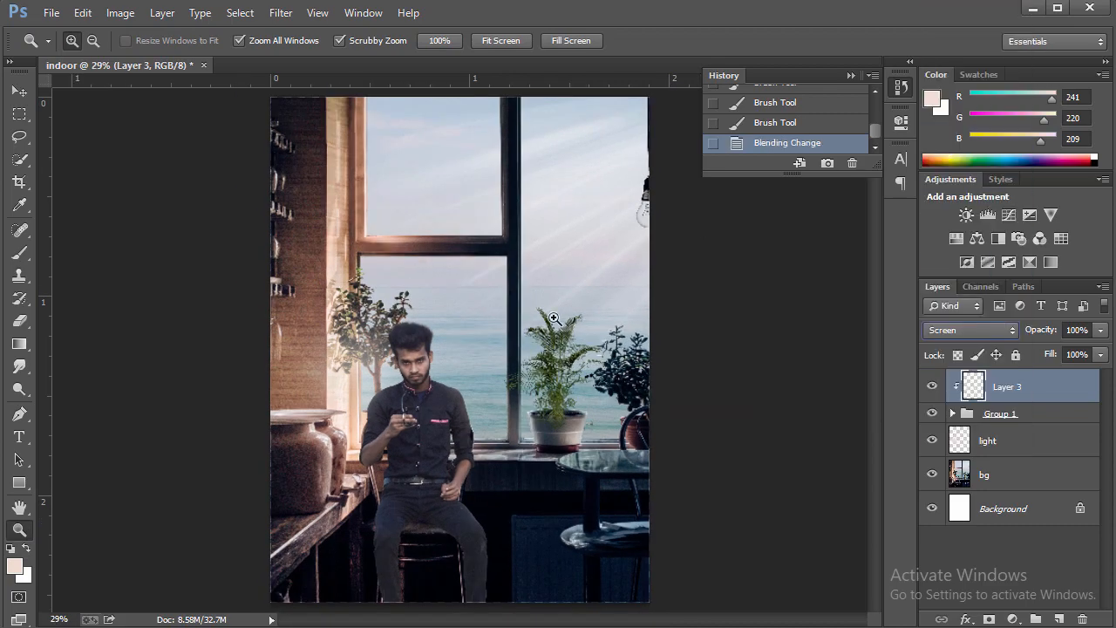
right_click(488, 345)
left_click(544, 460)
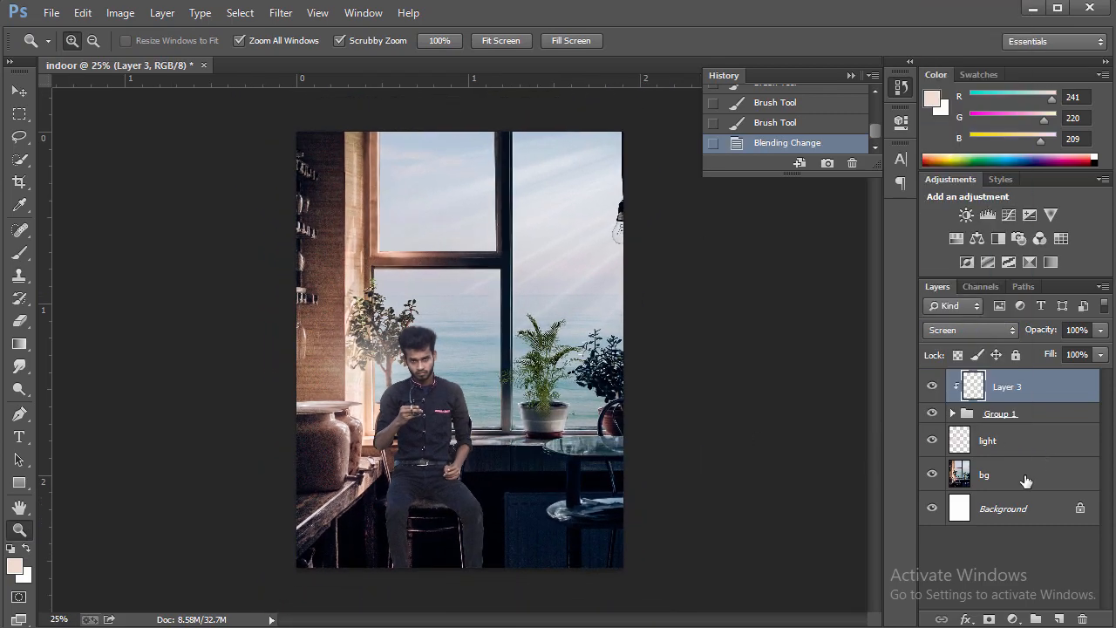
Apply the Camera Raw Filter to the bg layer with Clarity +30 and Luminance noise reduction 40.
left_click(1026, 482)
left_click(279, 13)
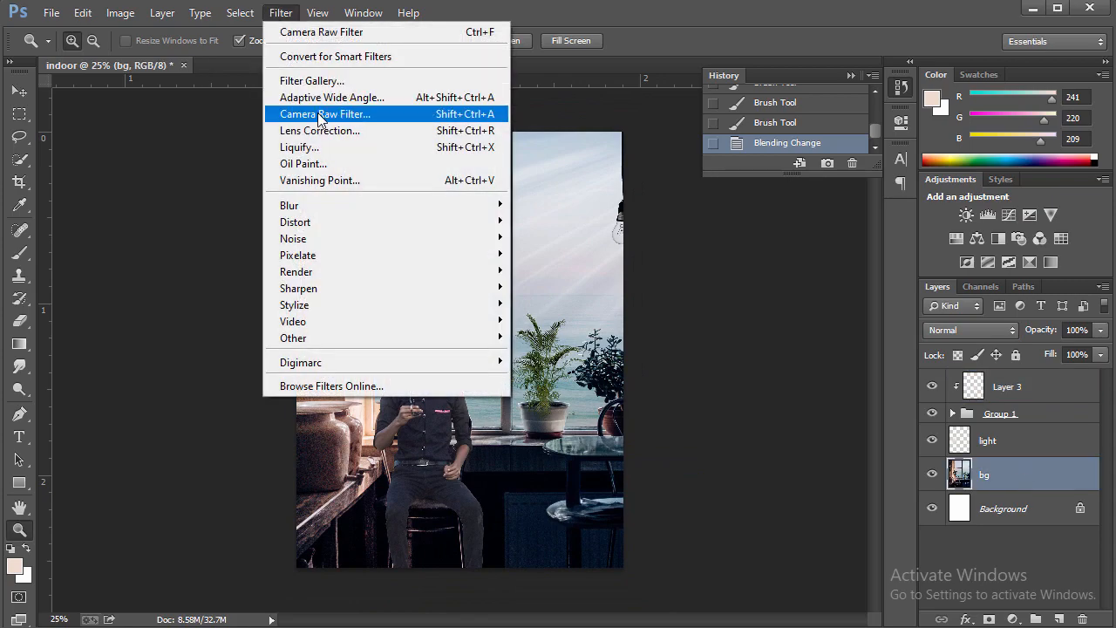
left_click(319, 115)
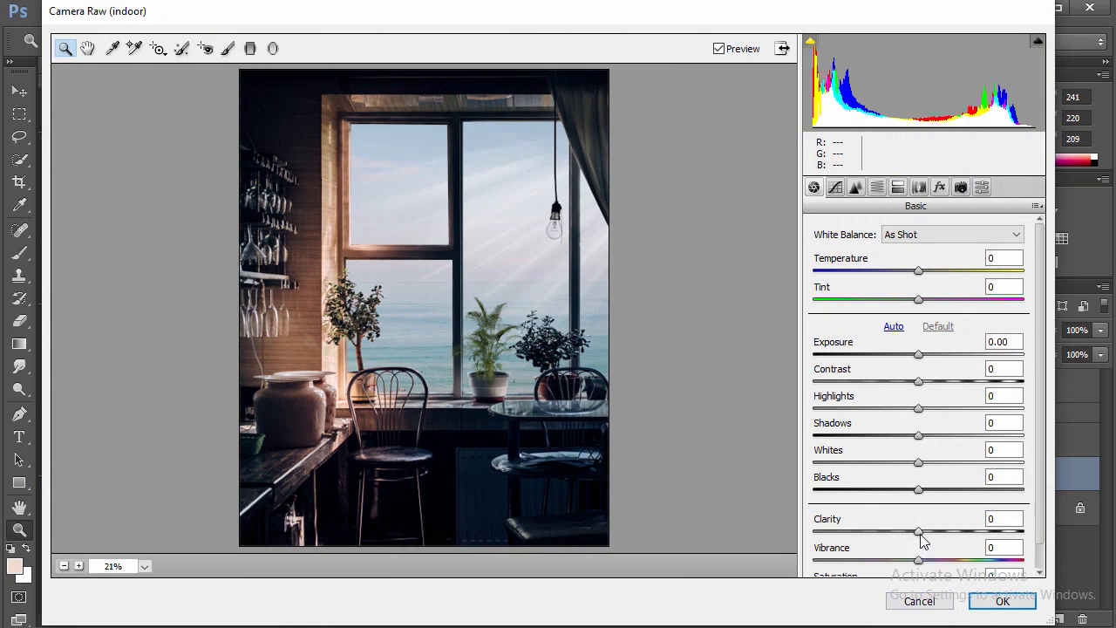
left_click_drag(918, 532, 956, 534)
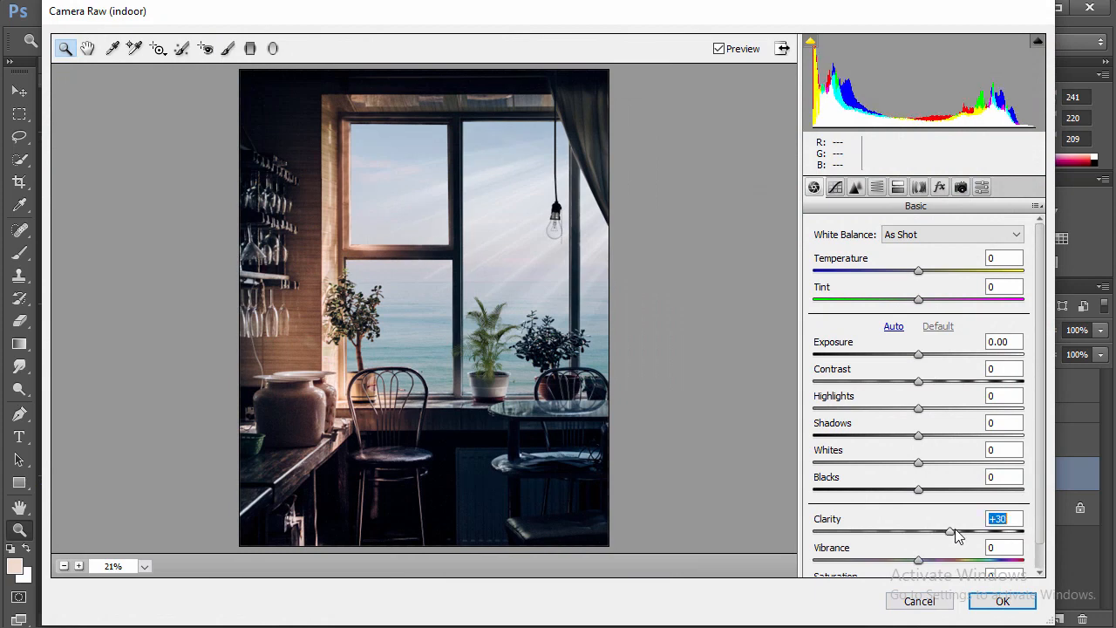
left_click(877, 187)
left_click(856, 187)
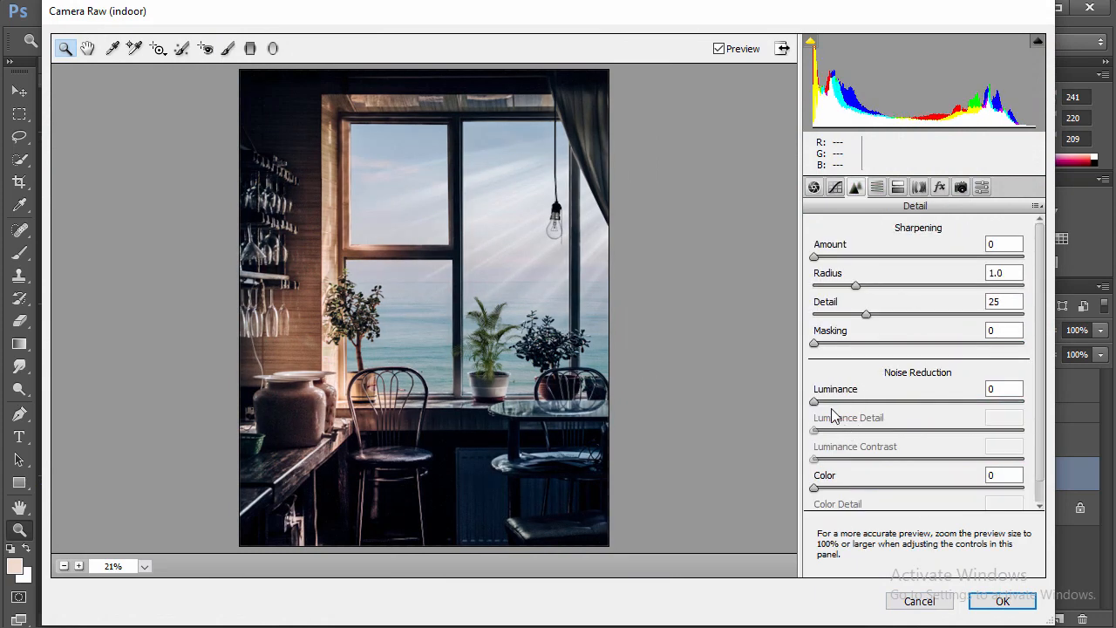
left_click_drag(815, 406, 899, 406)
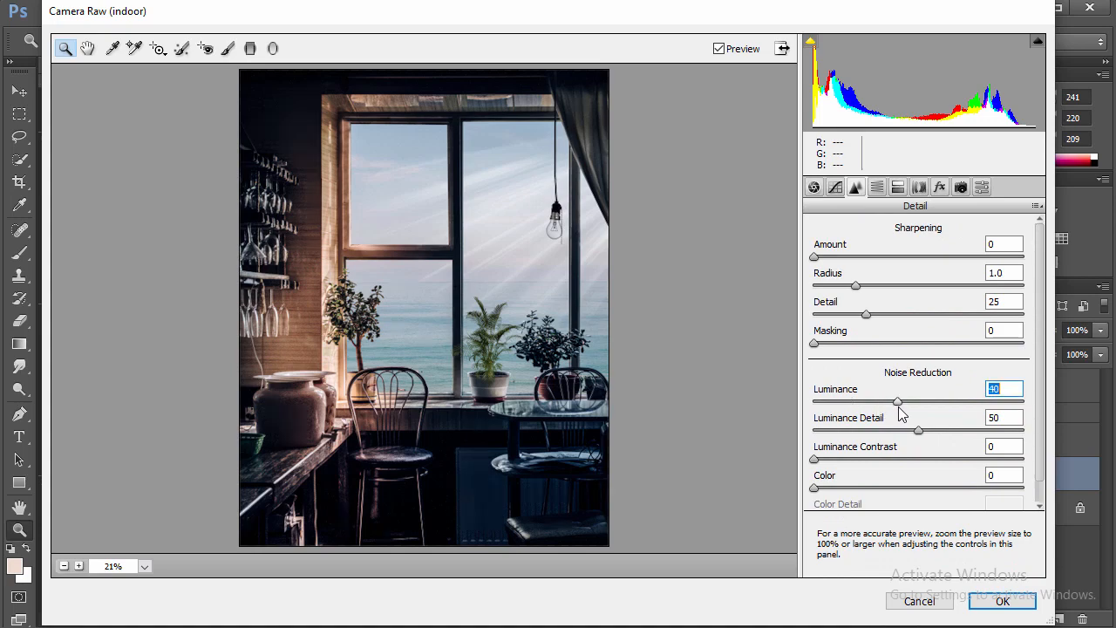
left_click(1003, 602)
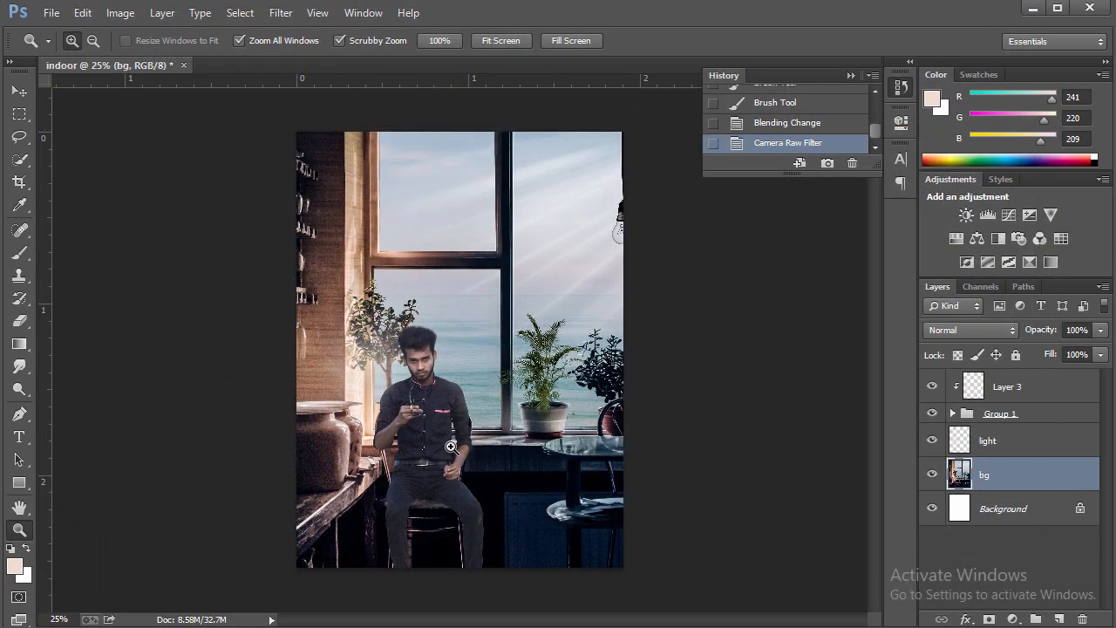
left_click(370, 375)
right_click(507, 352)
left_click(558, 452)
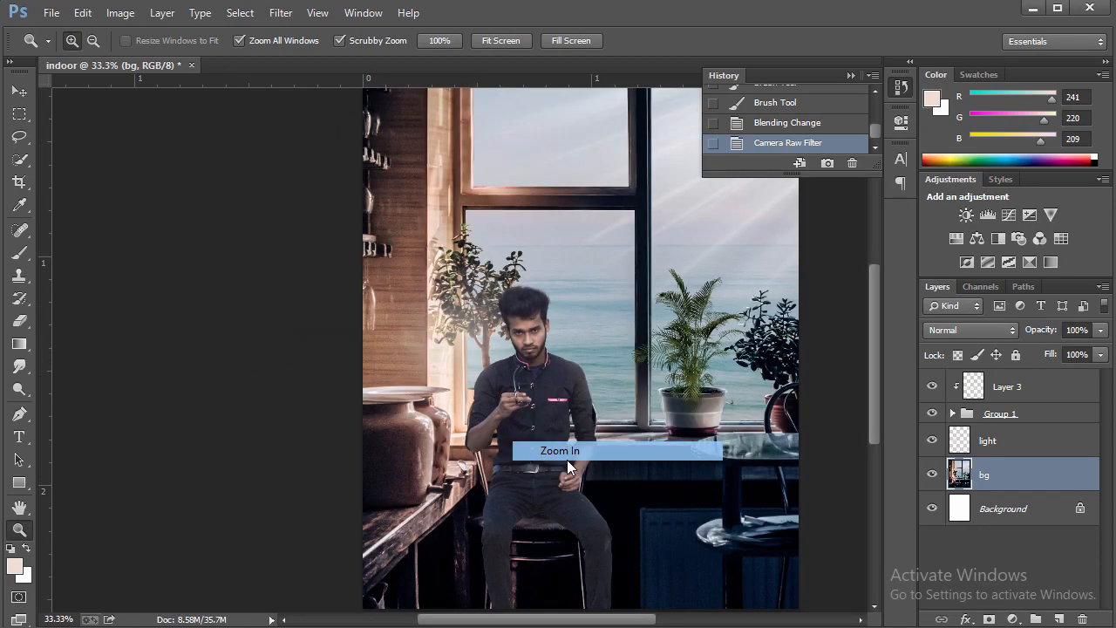
right_click(768, 413)
left_click(802, 431)
right_click(649, 365)
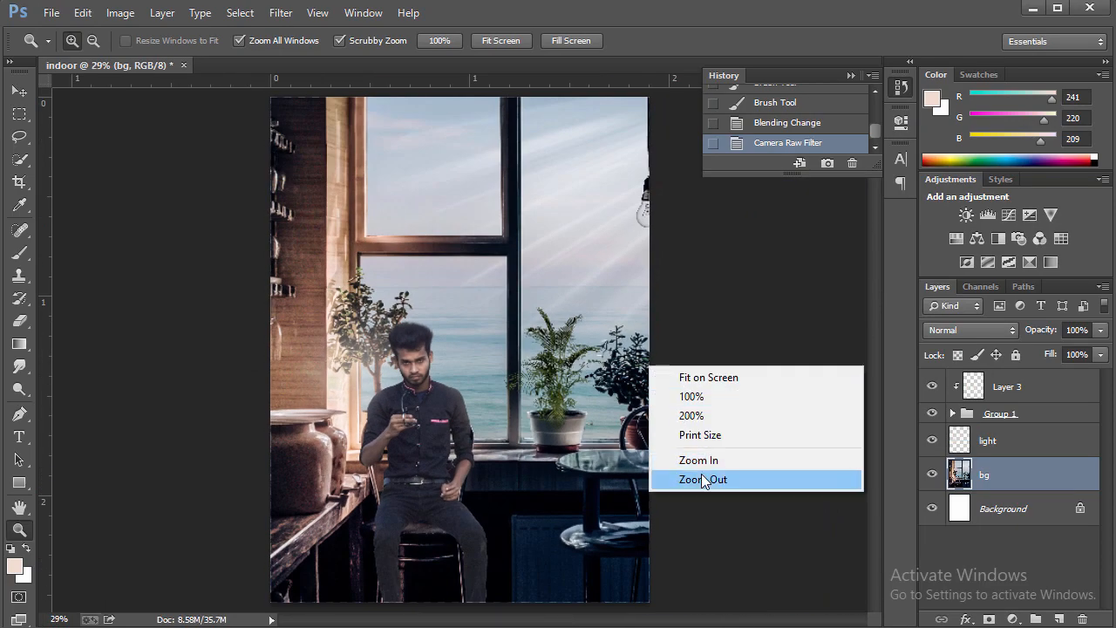
left_click(710, 479)
Add a new layer above Layer 3 and fill it with the merged image using Apply Image, Multiply blending at 100% opacity.
left_click(954, 413)
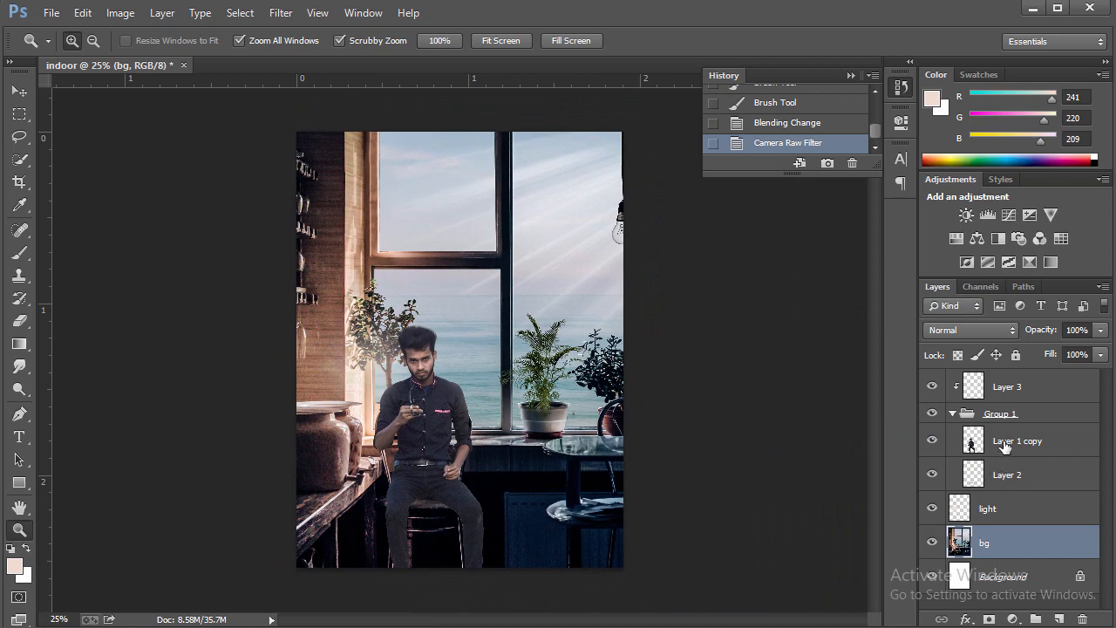
left_click(1006, 443)
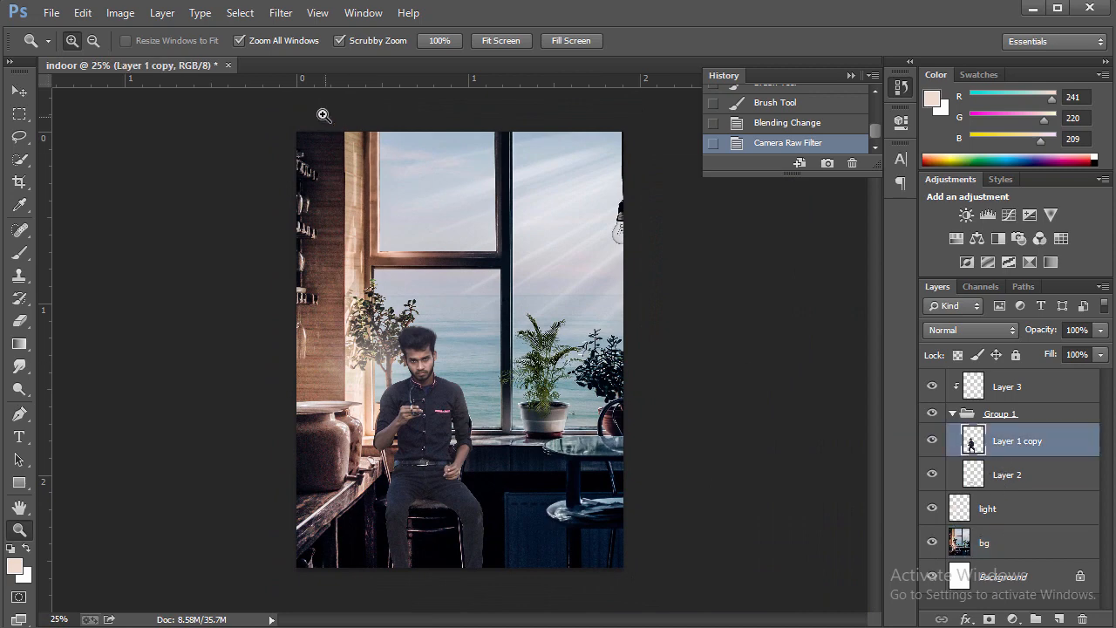
left_click(1016, 397)
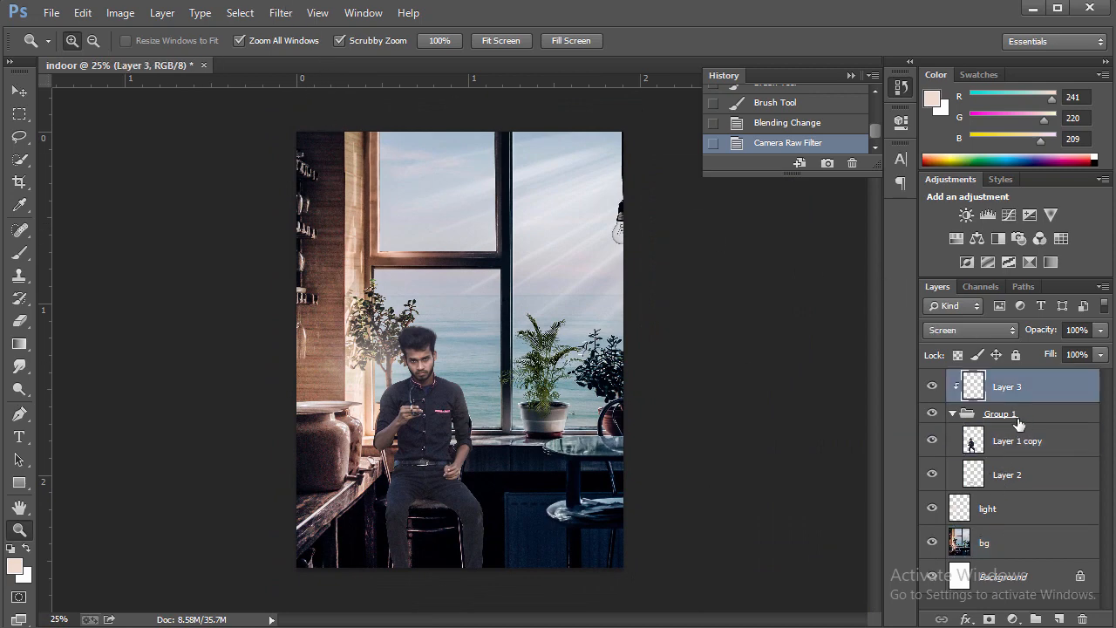
left_click(1059, 619)
left_click(132, 17)
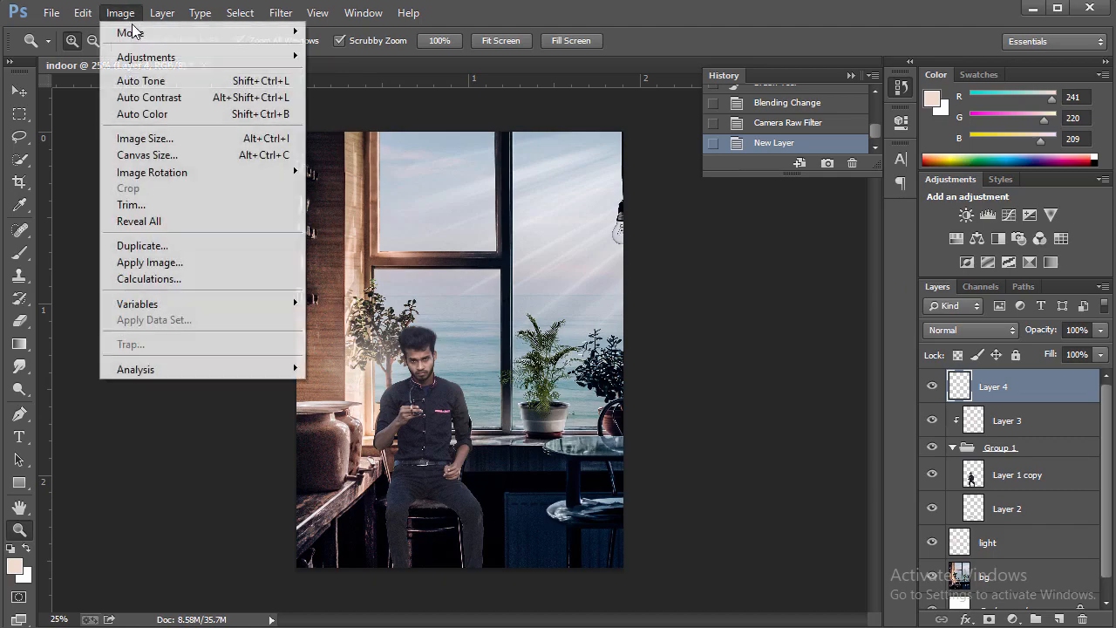
left_click(194, 261)
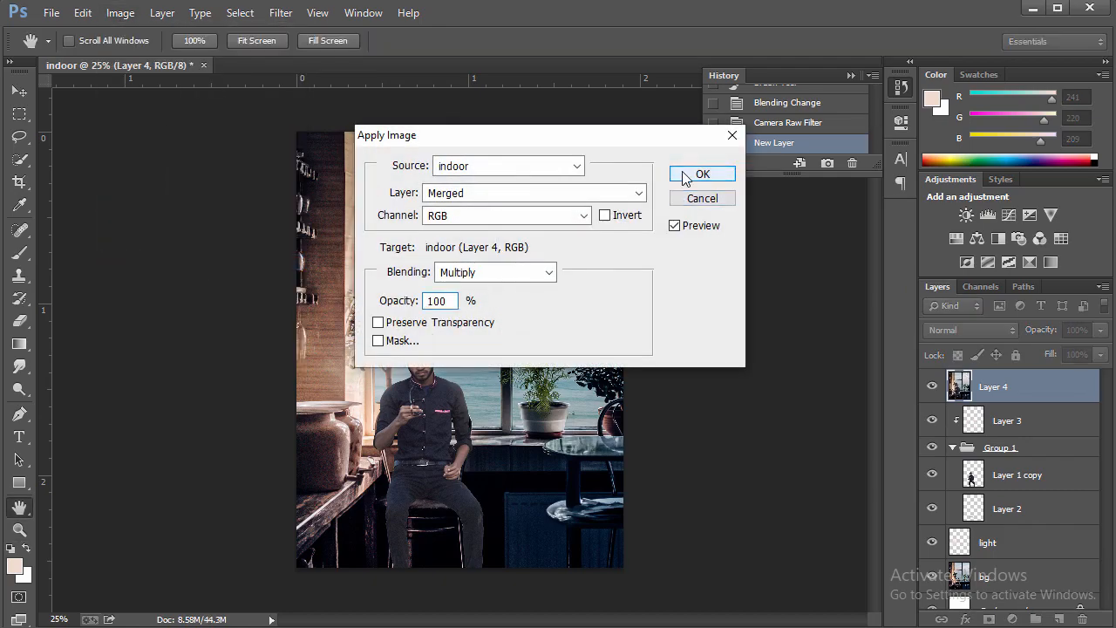
left_click(698, 176)
Open the Camera Raw Filter on the merged layer and set Clarity +31, Blacks +13, Whites +16, Highlights +15 and Shadows +23.
key("z")
left_click(281, 12)
left_click(332, 113)
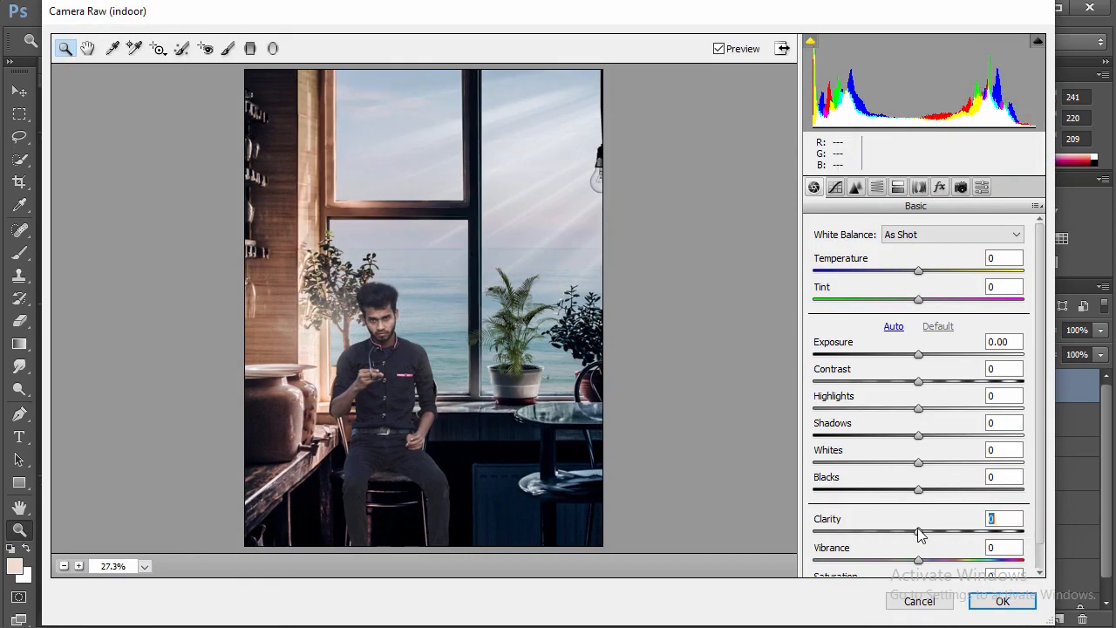
left_click_drag(920, 534, 949, 530)
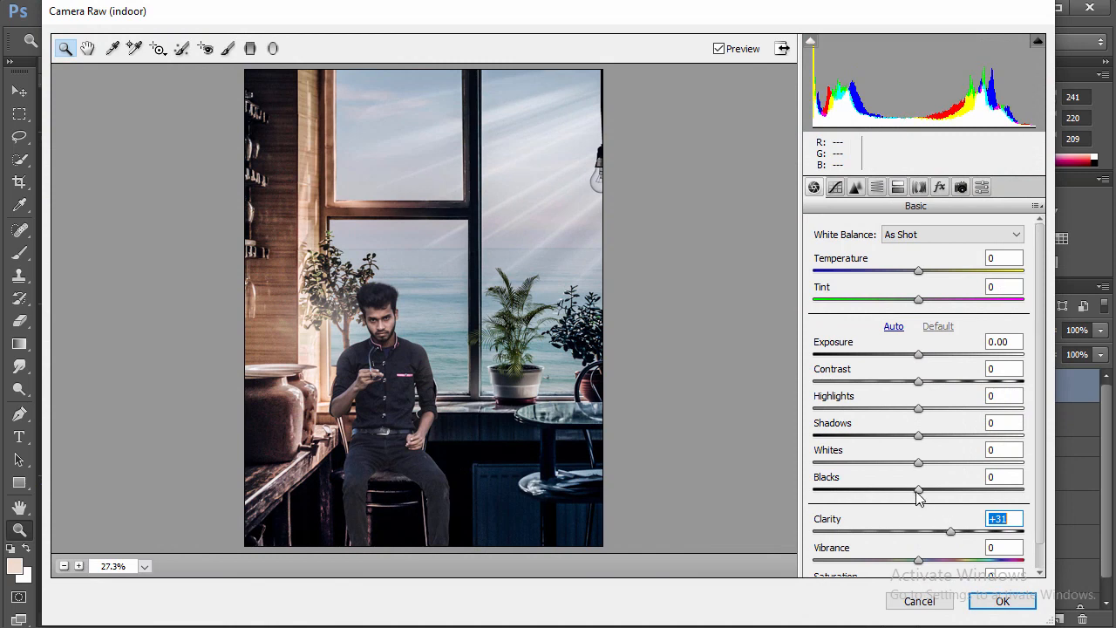
left_click_drag(918, 490, 935, 464)
left_click_drag(918, 410, 947, 439)
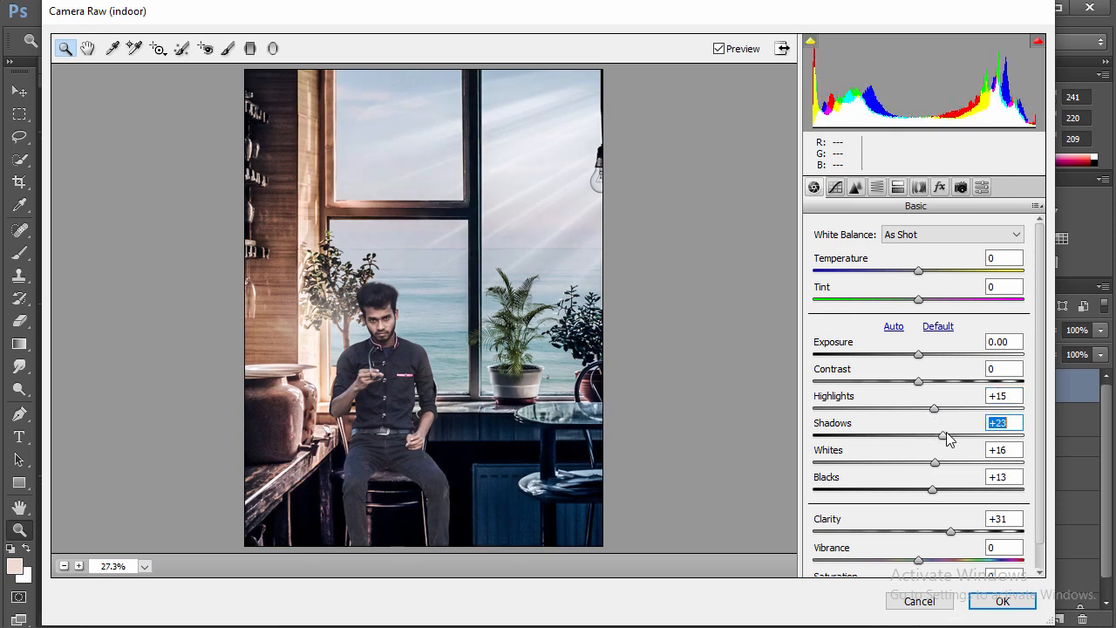
Set Oranges saturation to -19 and Reds to -11, with Luminance noise reduction 10 and Sharpening Amount 22.
left_click(877, 190)
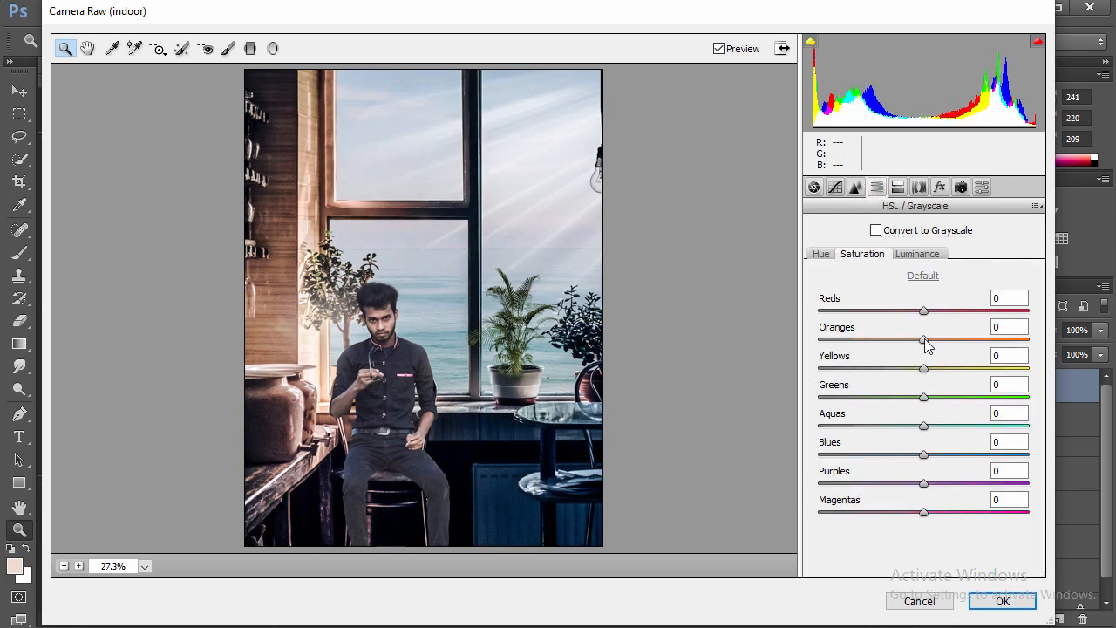
left_click_drag(926, 344, 913, 312)
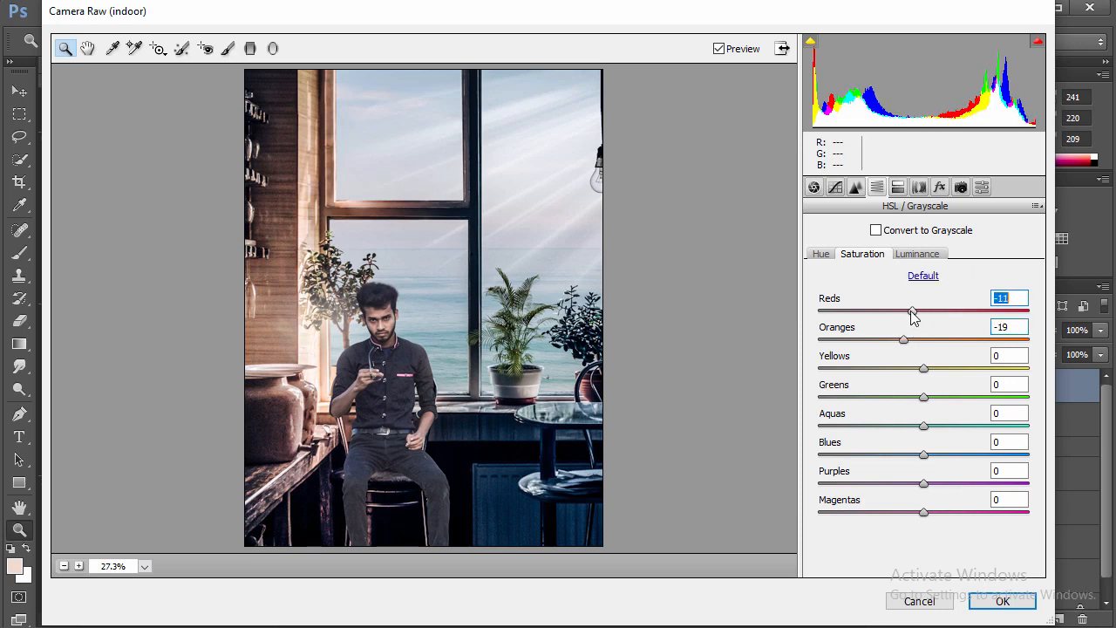
left_click(855, 188)
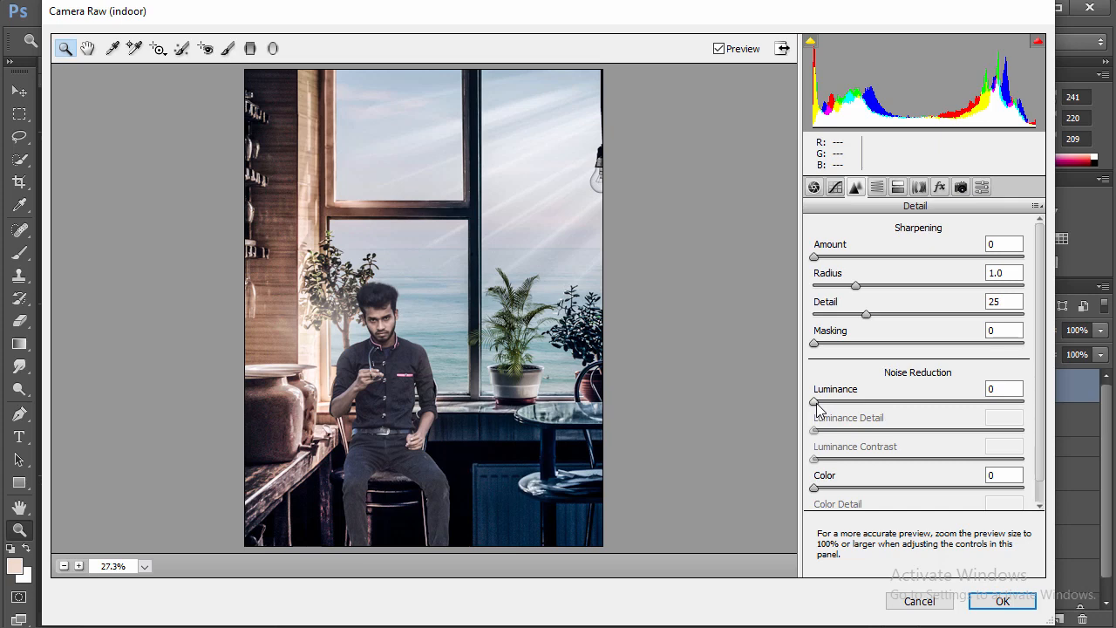
left_click_drag(815, 403, 838, 414)
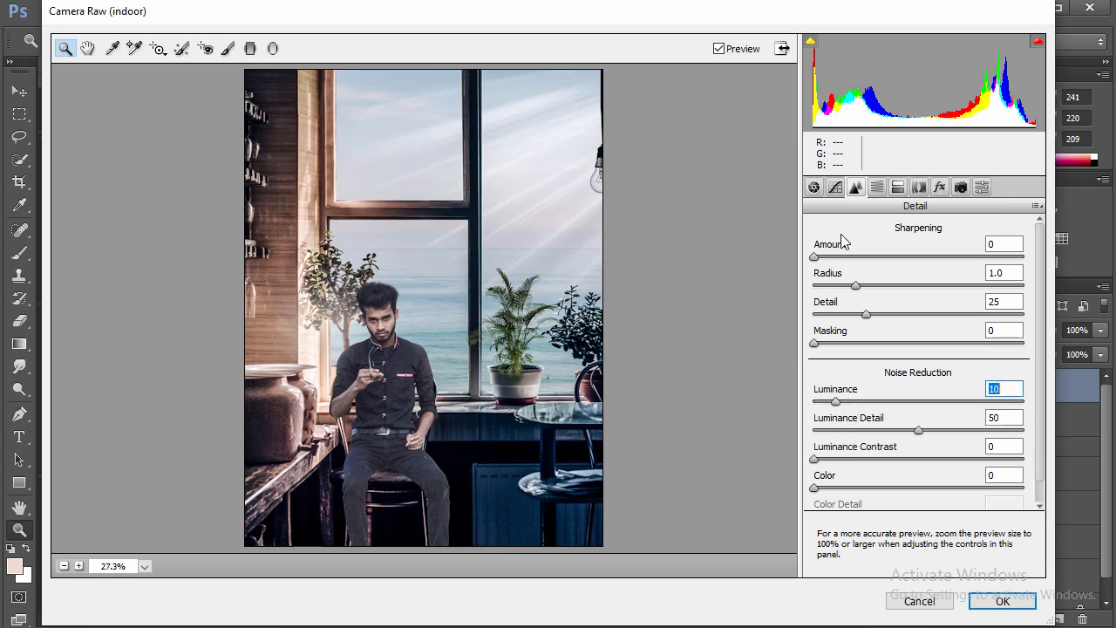
left_click_drag(823, 265, 849, 265)
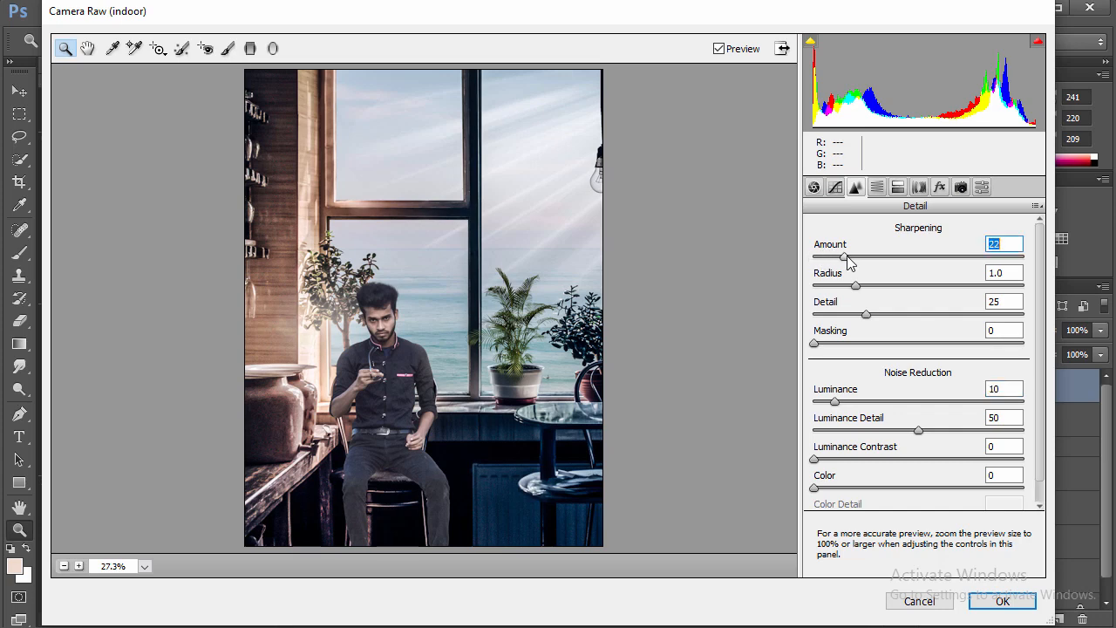
Darken the floor area with a graduated filter from the image's bottom edge up to the man's hand, Exposure -2.15 and Contrast -42, and apply the filter.
left_click(815, 187)
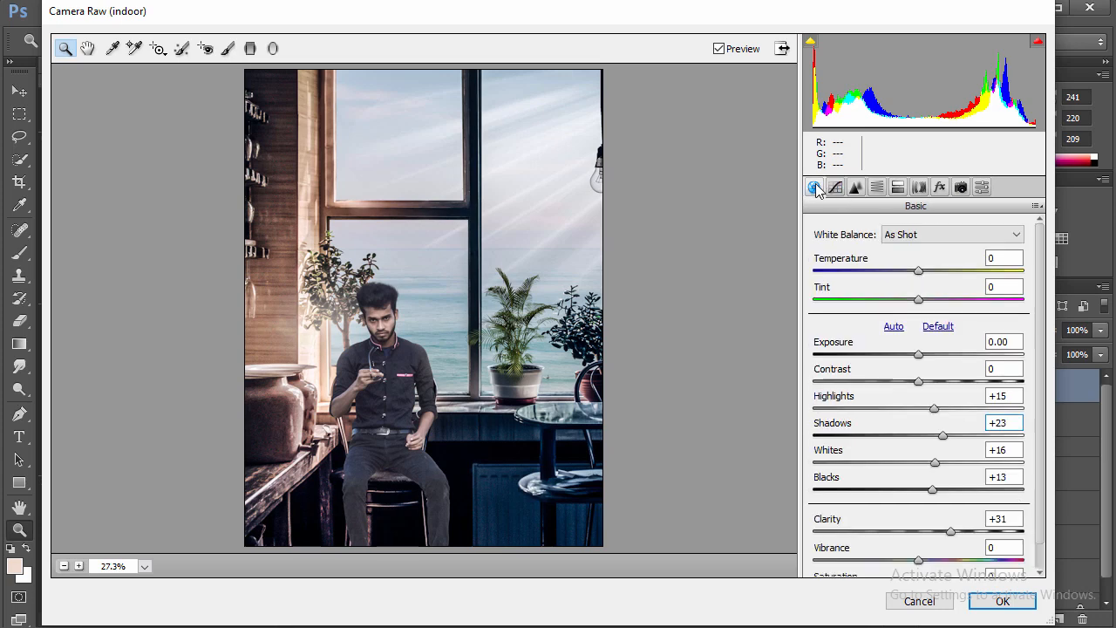
left_click(251, 48)
left_click_drag(422, 539, 421, 451)
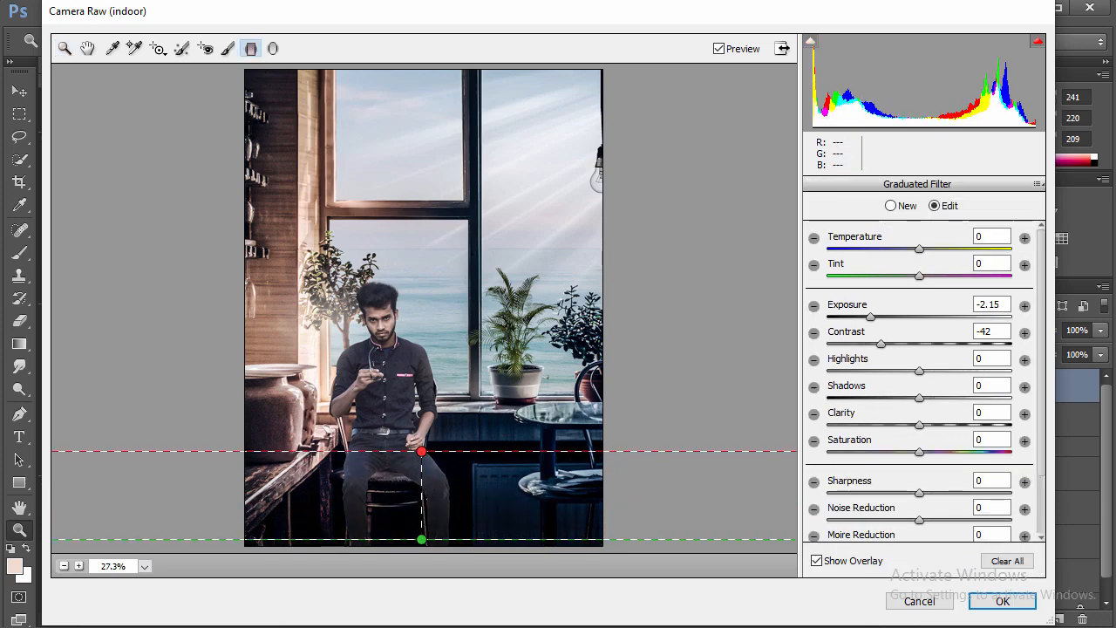
left_click(1003, 601)
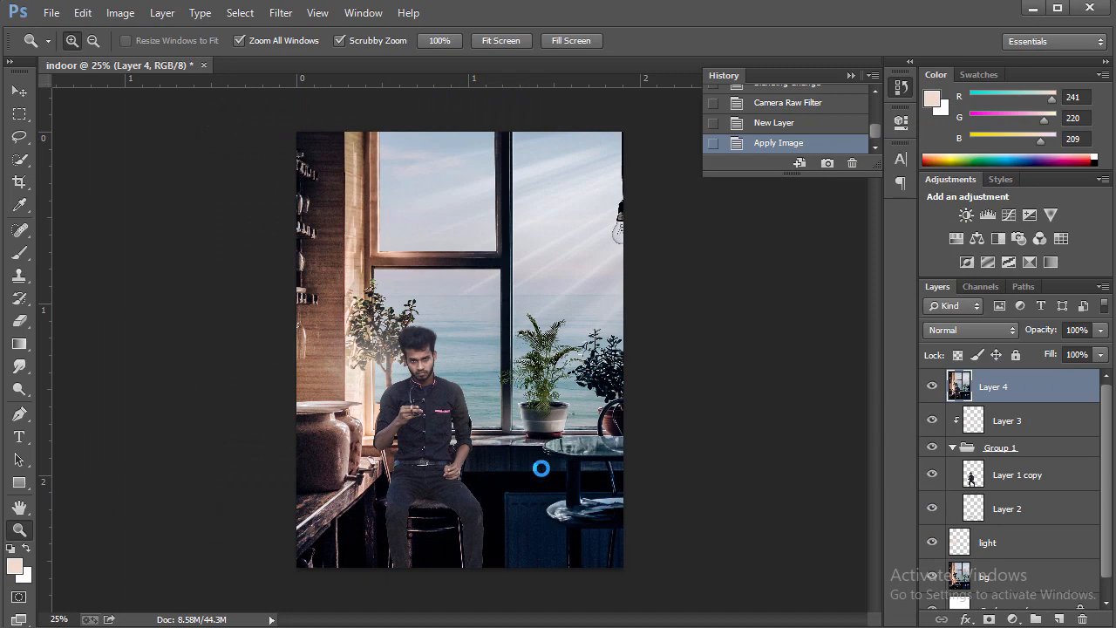
Apply a Levels adjustment to the merged layer with the black input at 6 and the white input at 241.
left_click(443, 410)
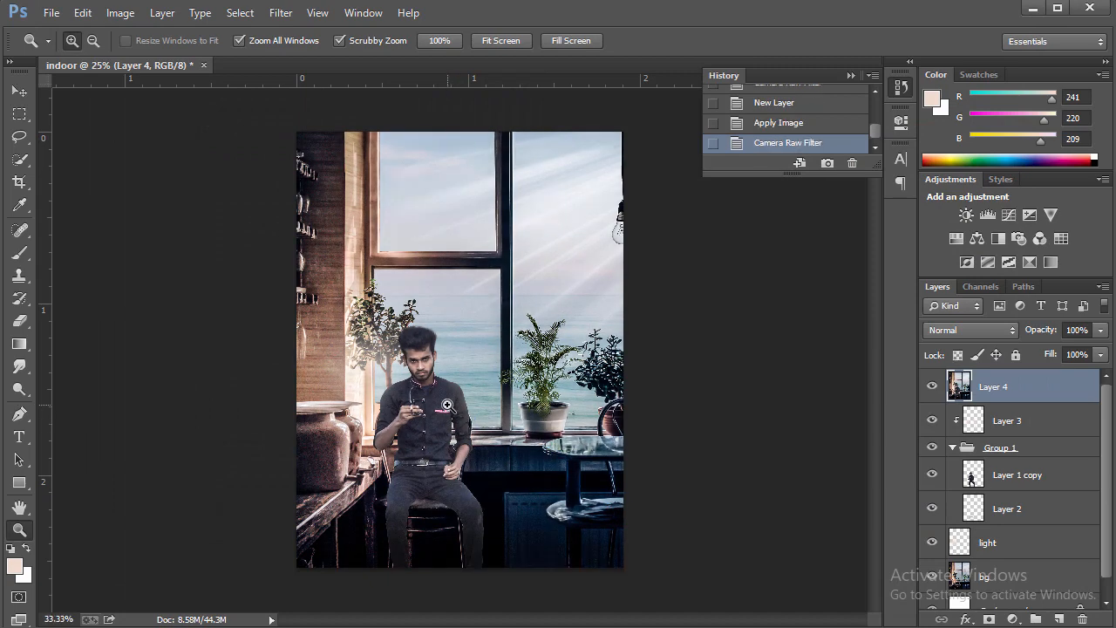
right_click(438, 348)
left_click(502, 464)
left_click(123, 13)
mouse_move(145, 56)
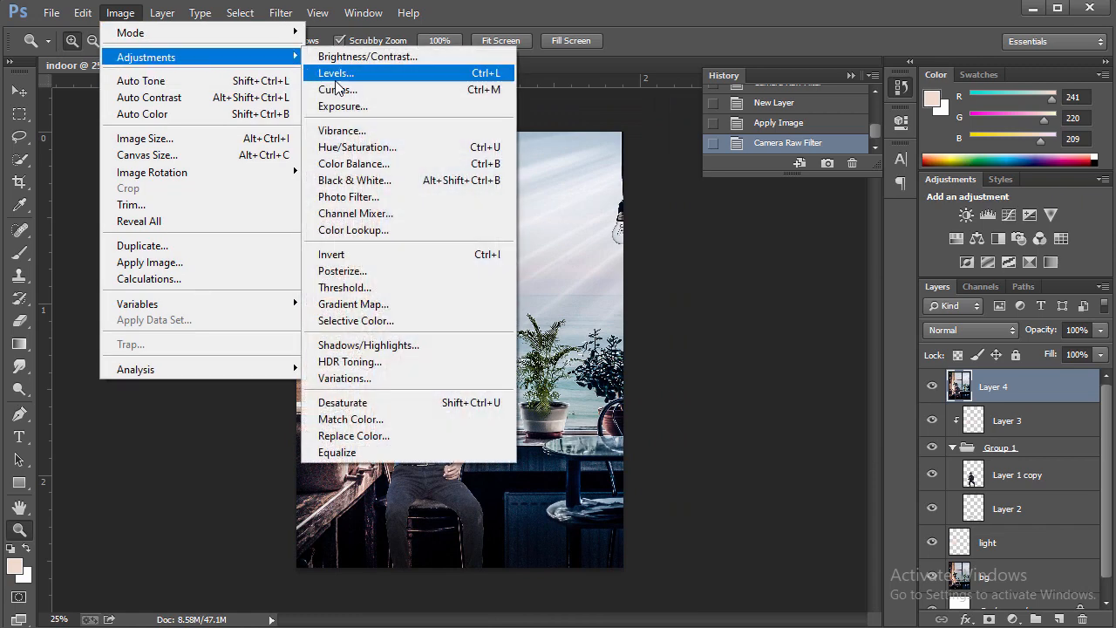
left_click(349, 92)
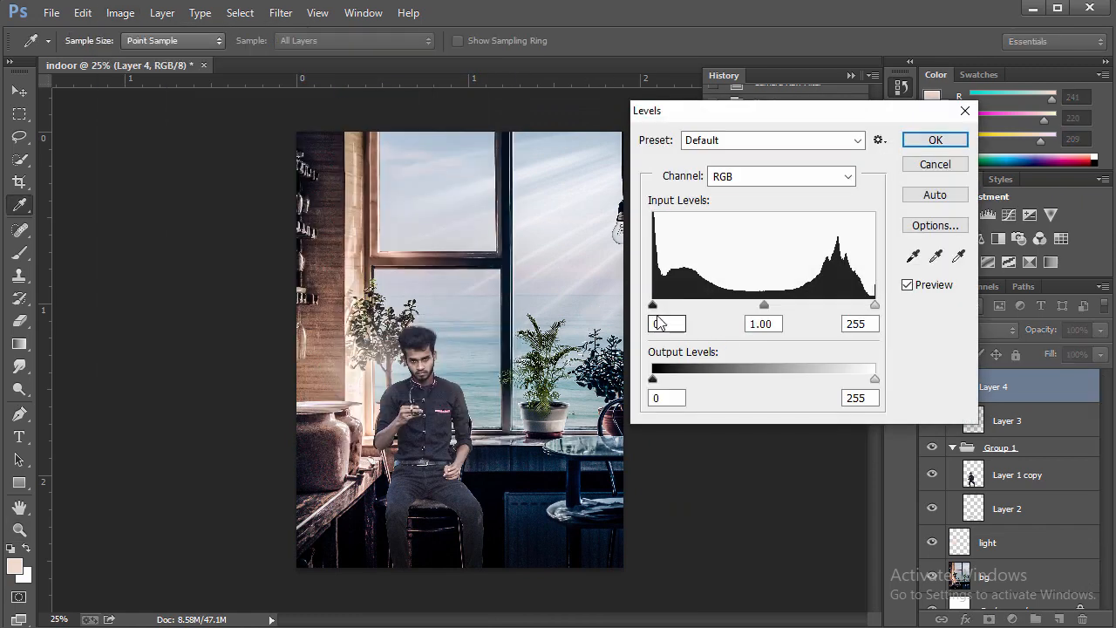
left_click_drag(874, 305, 865, 307)
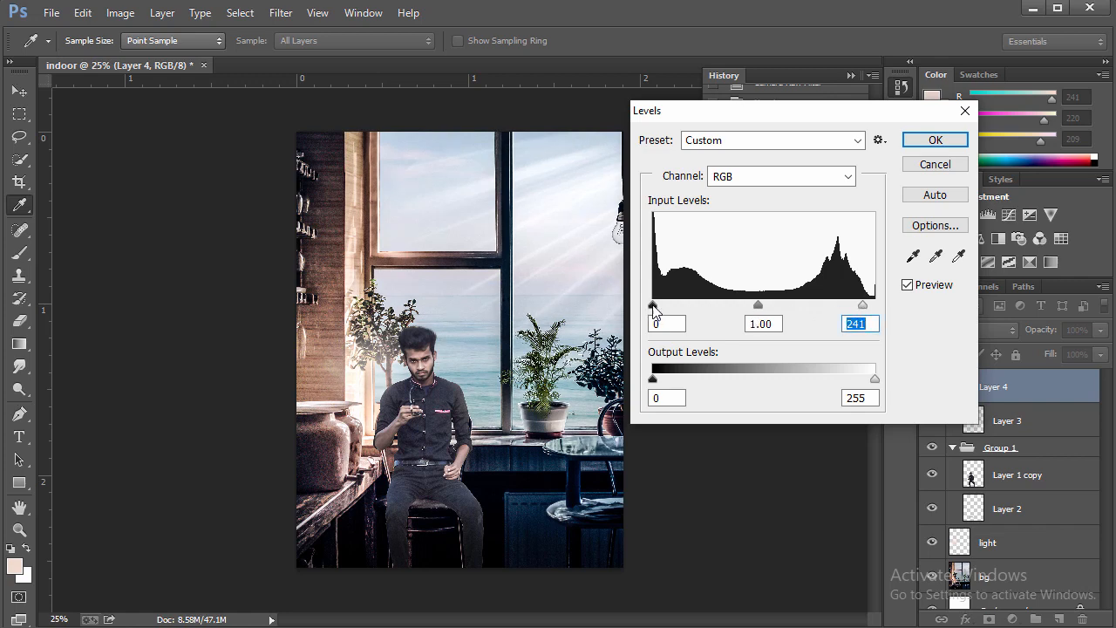
left_click_drag(663, 310, 660, 315)
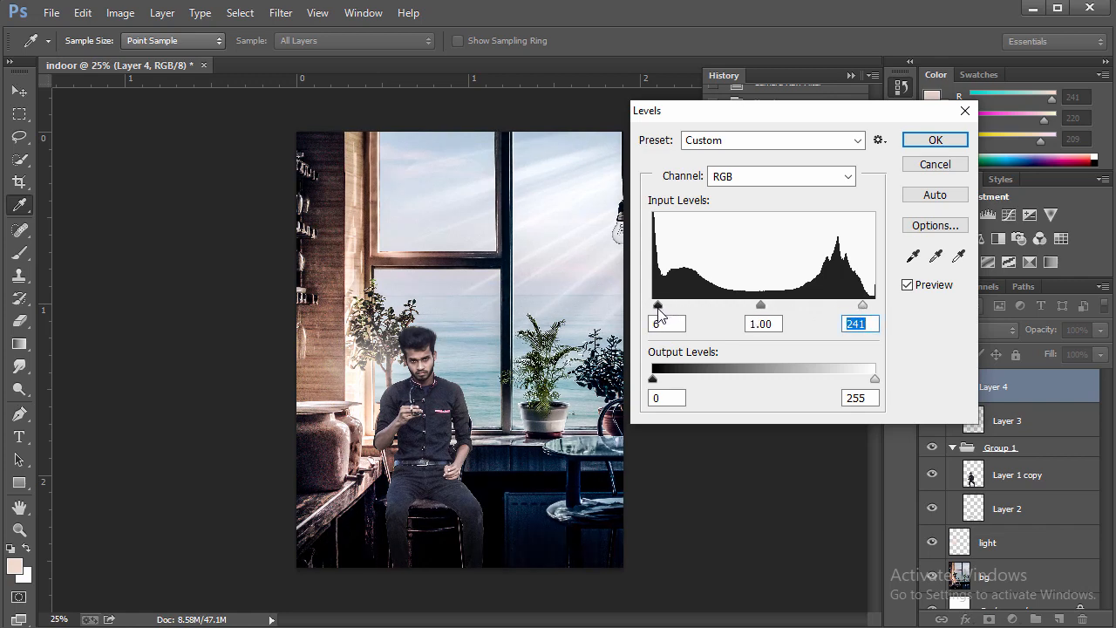
left_click(955, 145)
key("z")
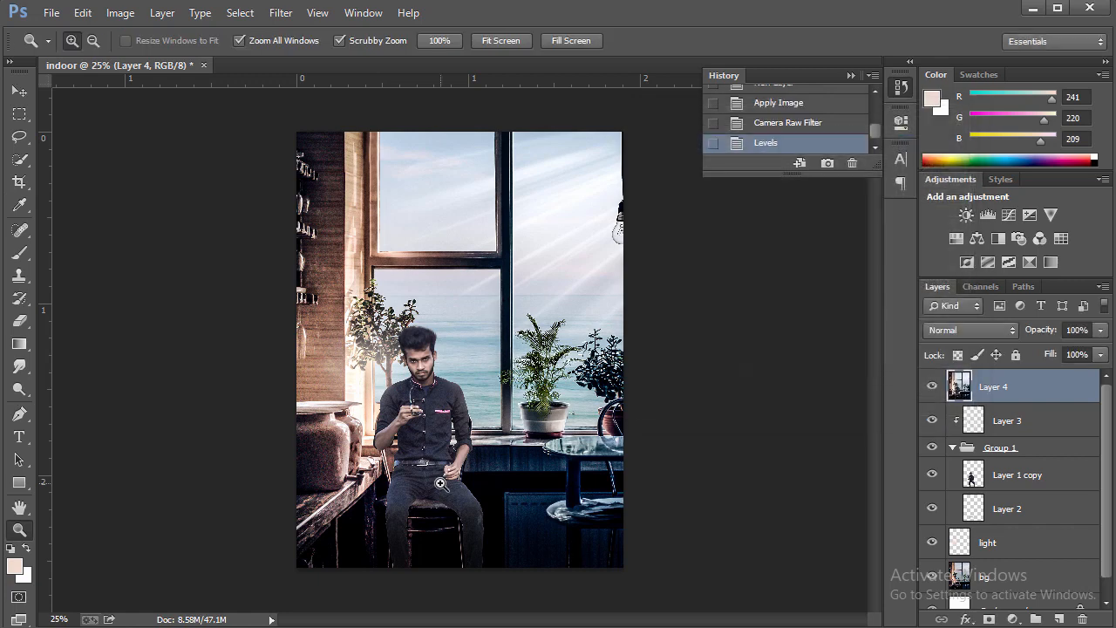
Add the widely spaced title "HOME POSE" in Gabriola 4 pt across the man's lower legs on a new top layer.
left_click(549, 381)
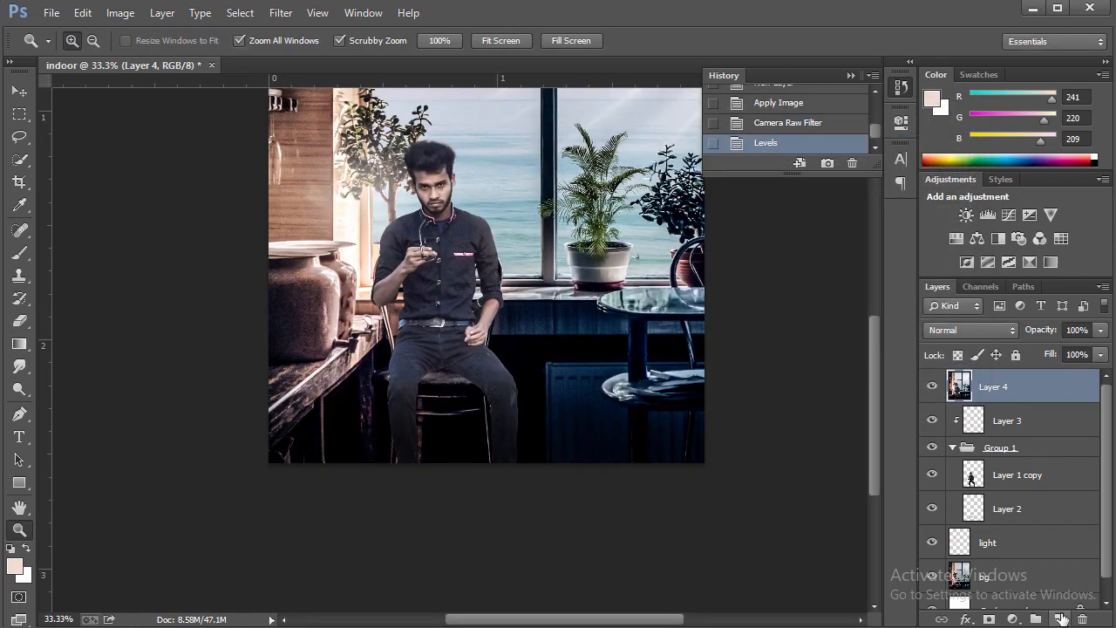
left_click(1058, 618)
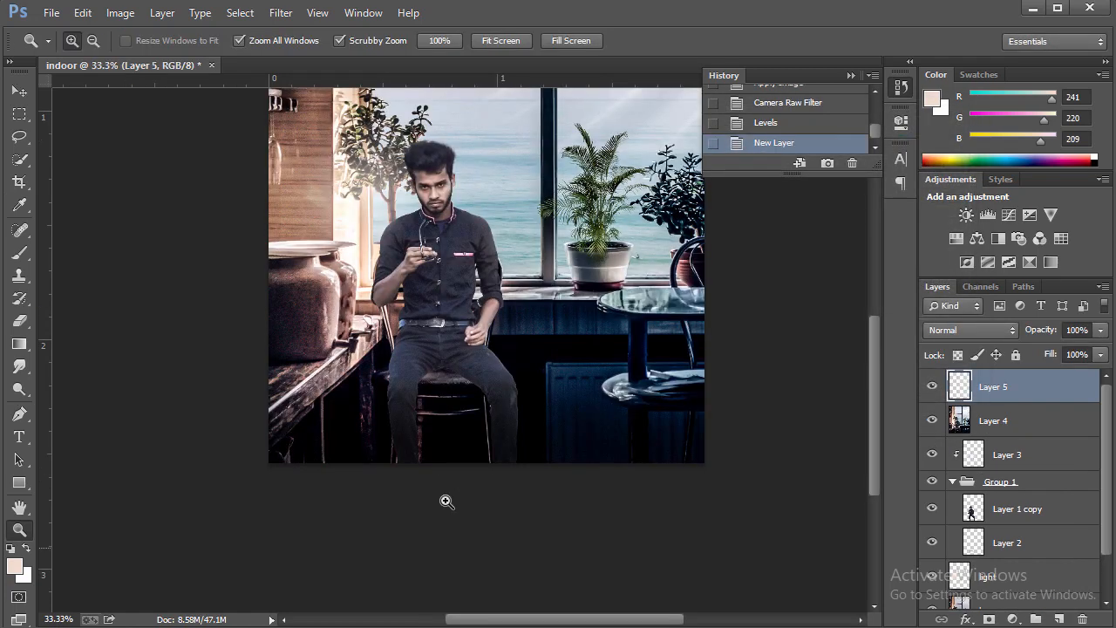
key("t")
left_click(295, 402)
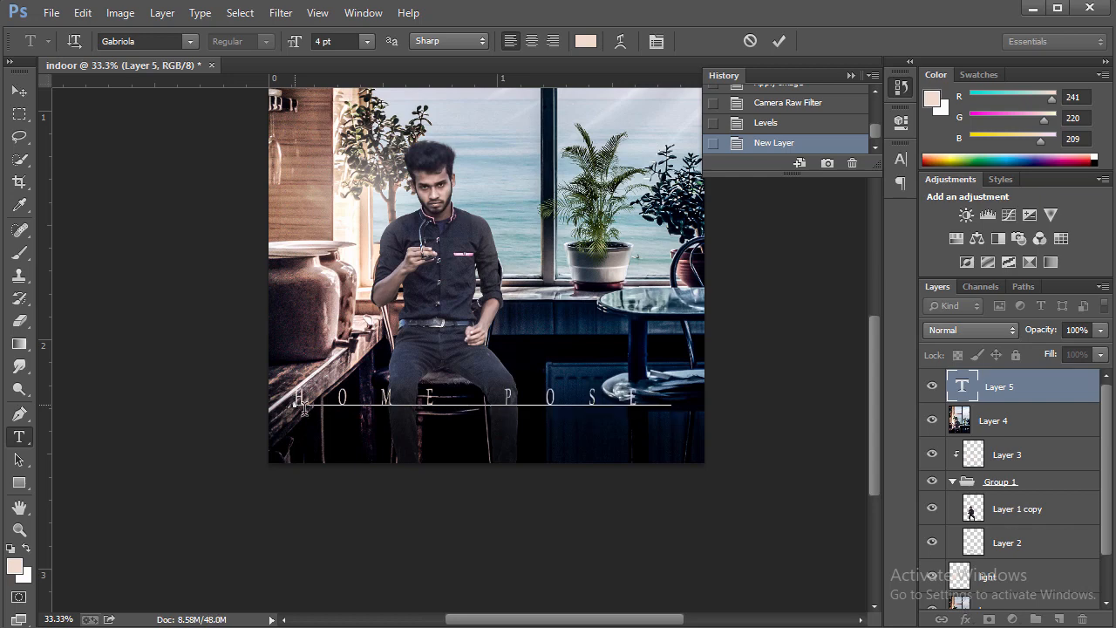
left_click(778, 40)
Move the HOME POSE title down into the dark floor area near the image's bottom edge, centring it horizontally.
key("v")
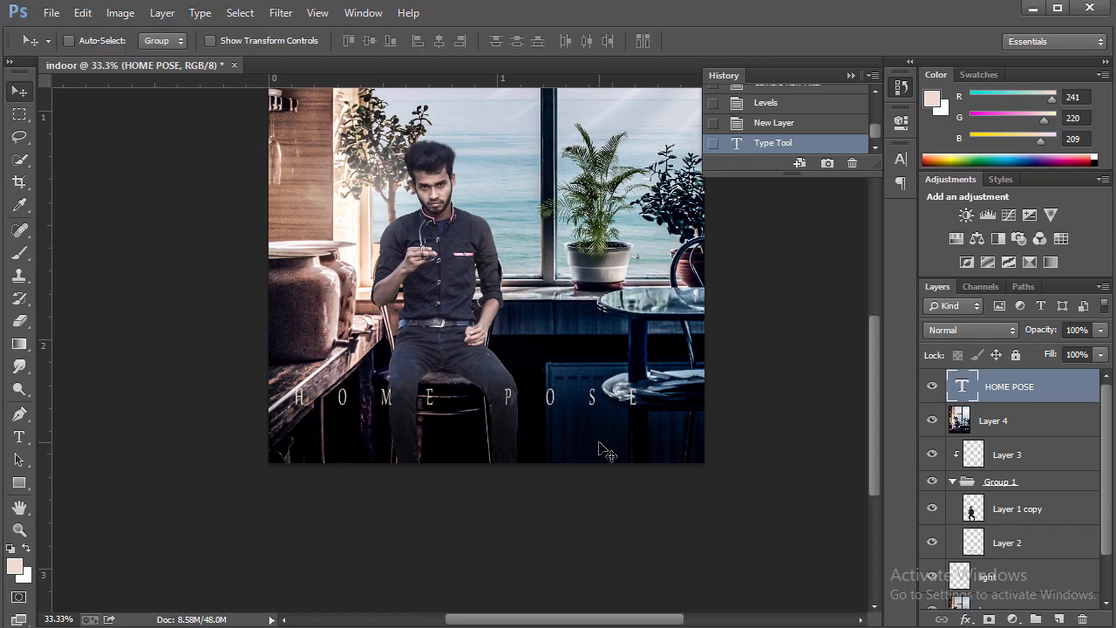
left_click_drag(527, 399, 538, 437)
scroll(553, 430, "up", 1)
scroll(553, 430, "down", 2)
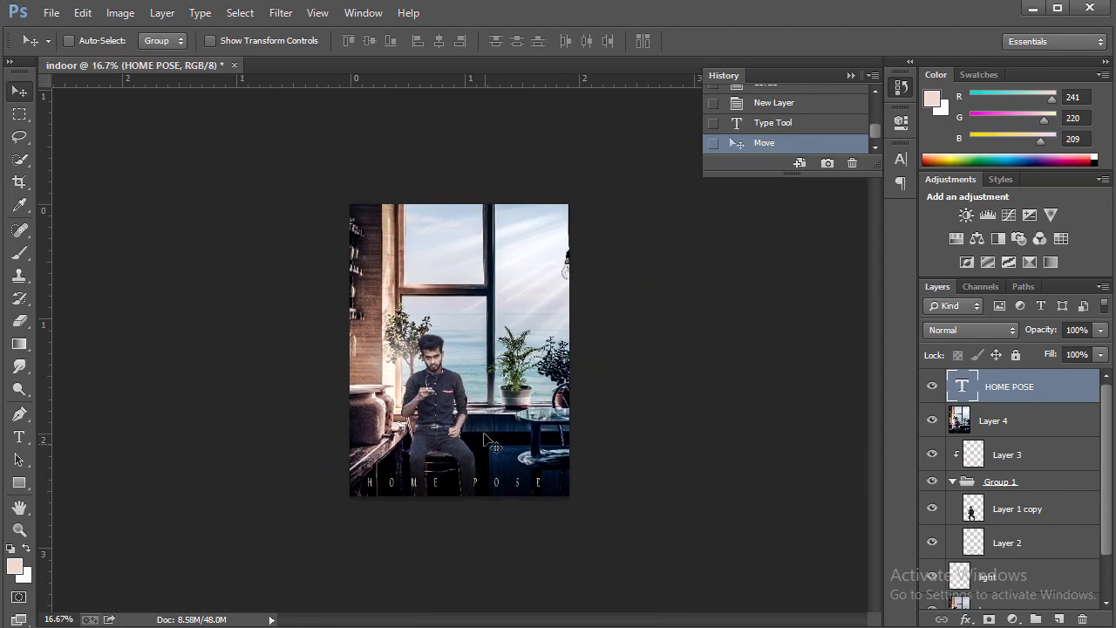
scroll(461, 413, "up", 1)
scroll(462, 417, "up", 1)
scroll(463, 417, "down", 2)
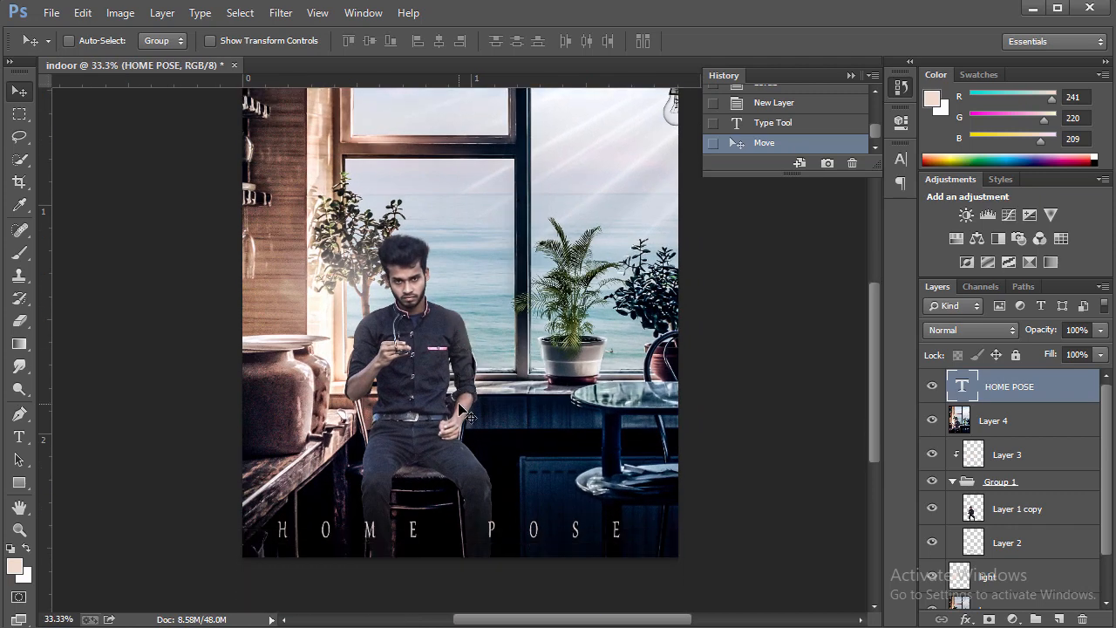
scroll(463, 417, "down", 1)
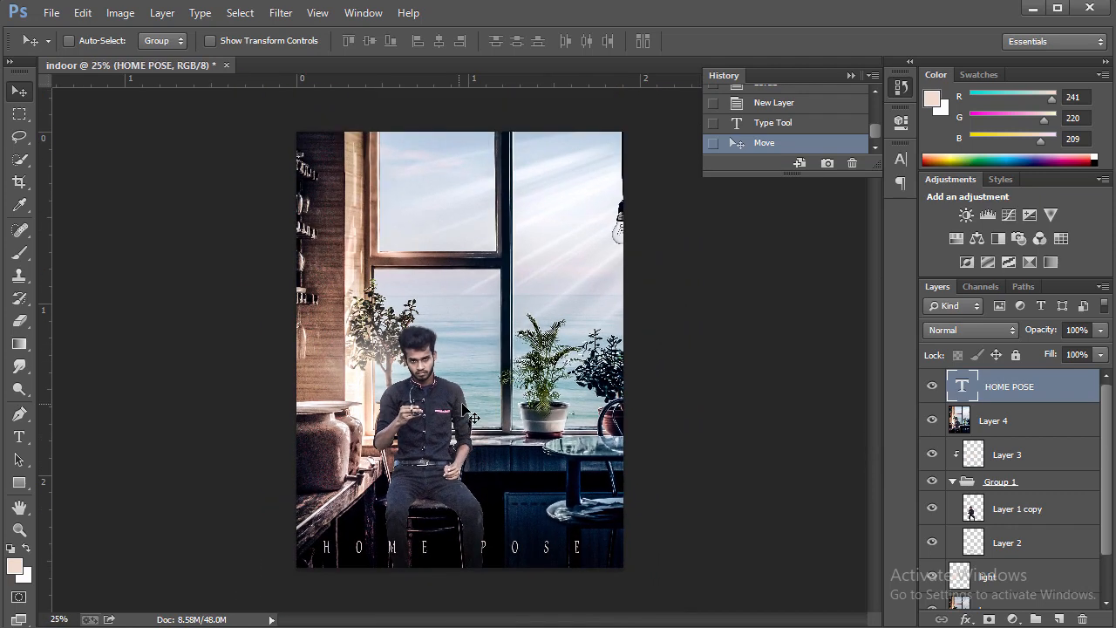
Create a new layer above the title and merge the visible composite into it with Apply Image.
left_click(1059, 620)
left_click(120, 14)
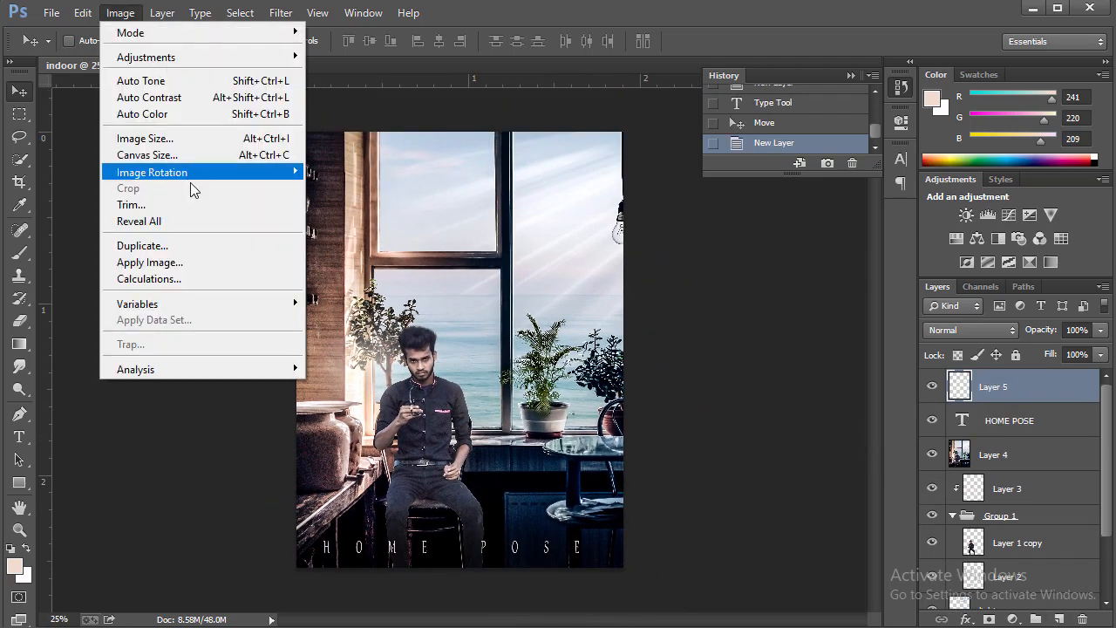
left_click(200, 261)
left_click(702, 174)
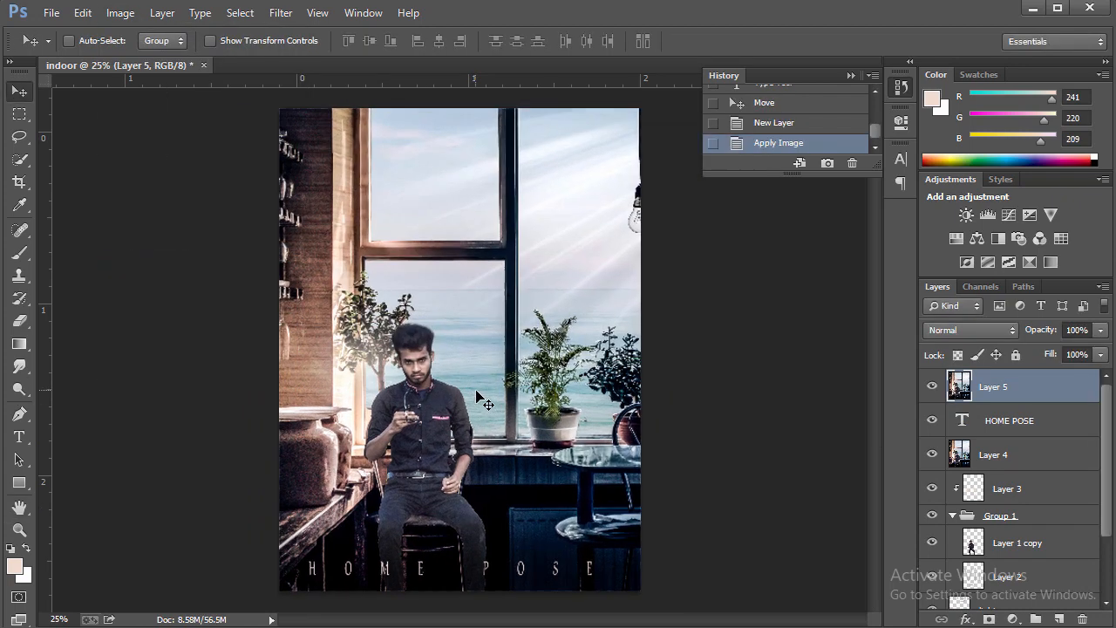
scroll(477, 392, "down", 2)
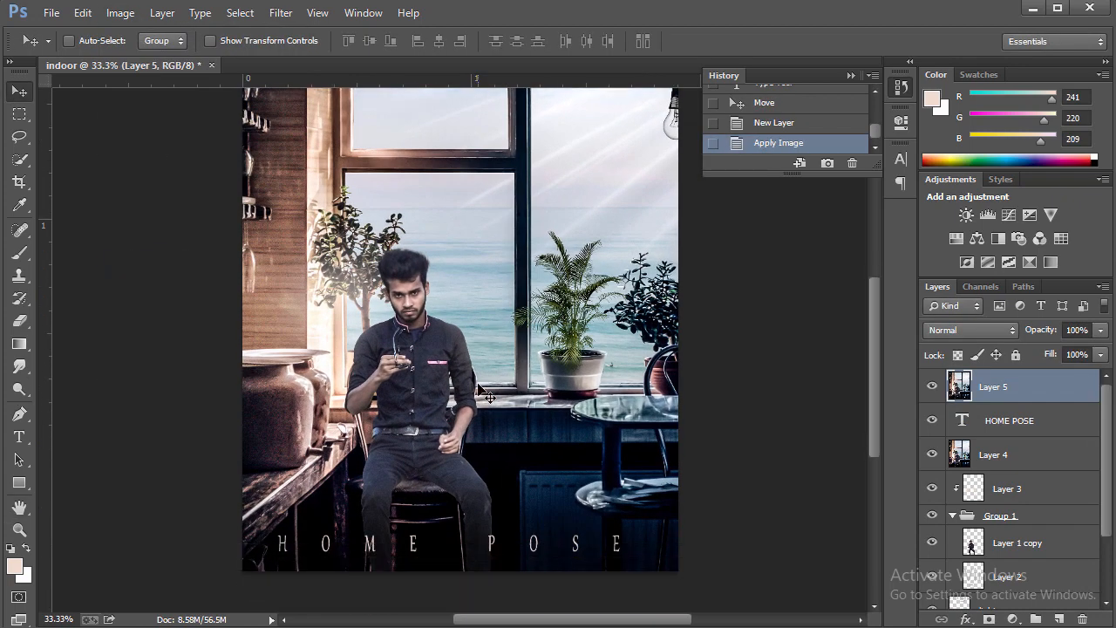
scroll(478, 390, "up", 3)
scroll(435, 417, "down", 3)
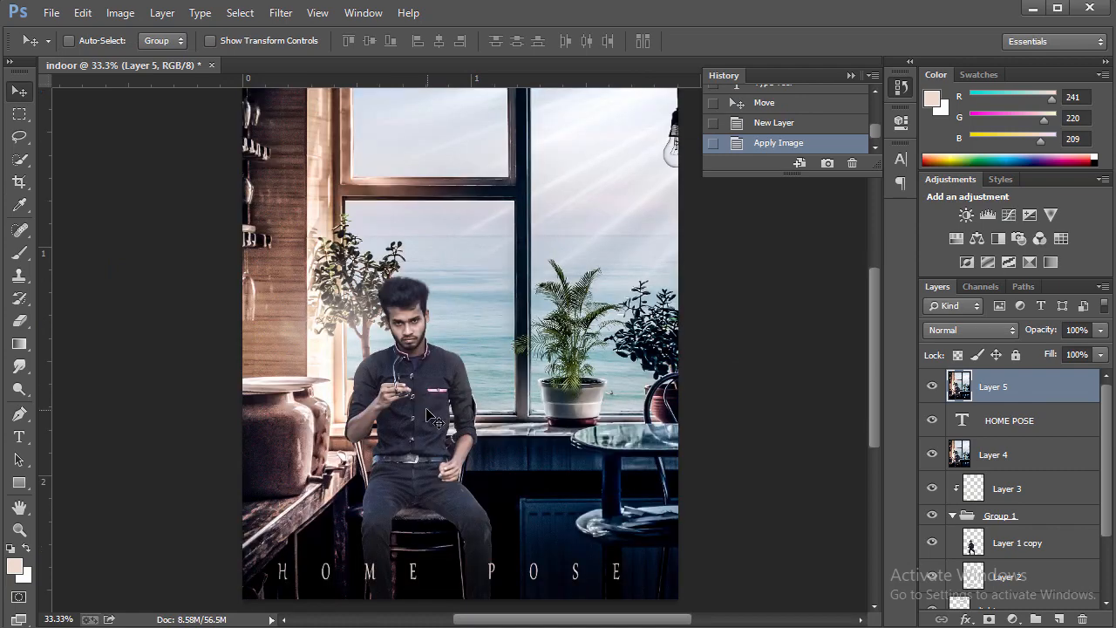